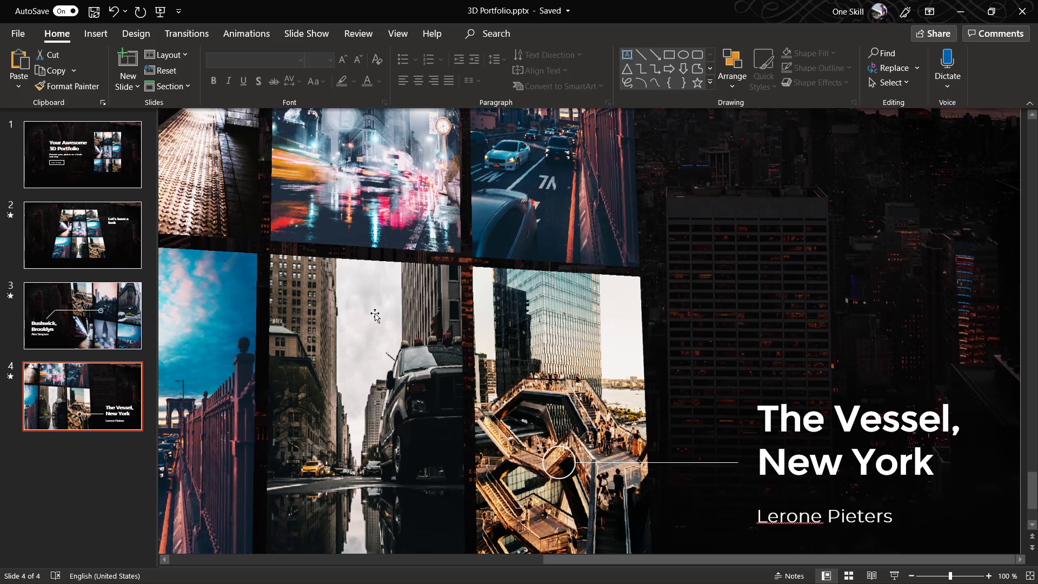
# Create a new blank presentation and switch its slide to the Blank layout
pyautogui.click(19, 40)
pyautogui.click(53, 99)
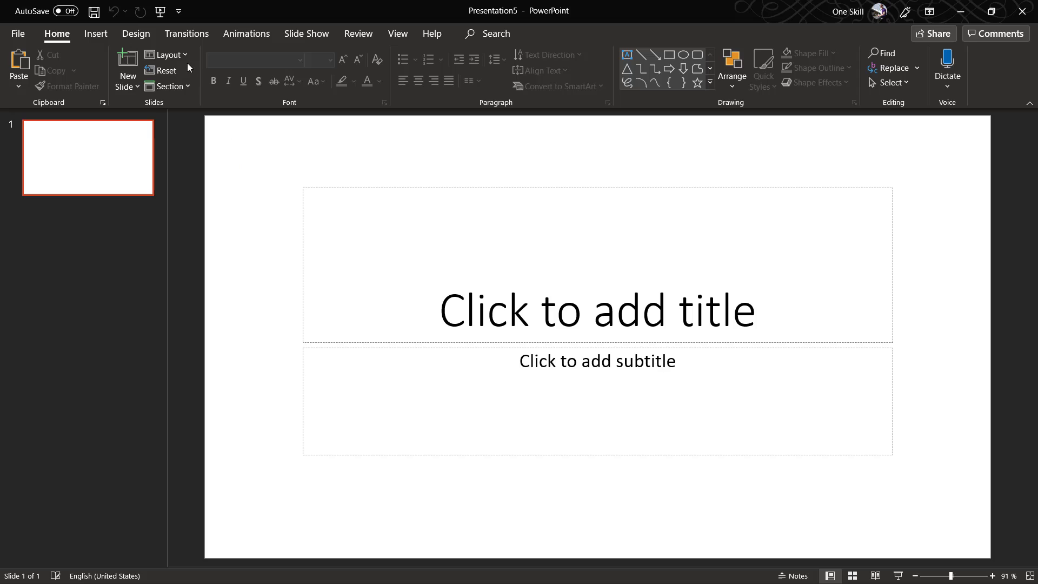
pyautogui.click(181, 57)
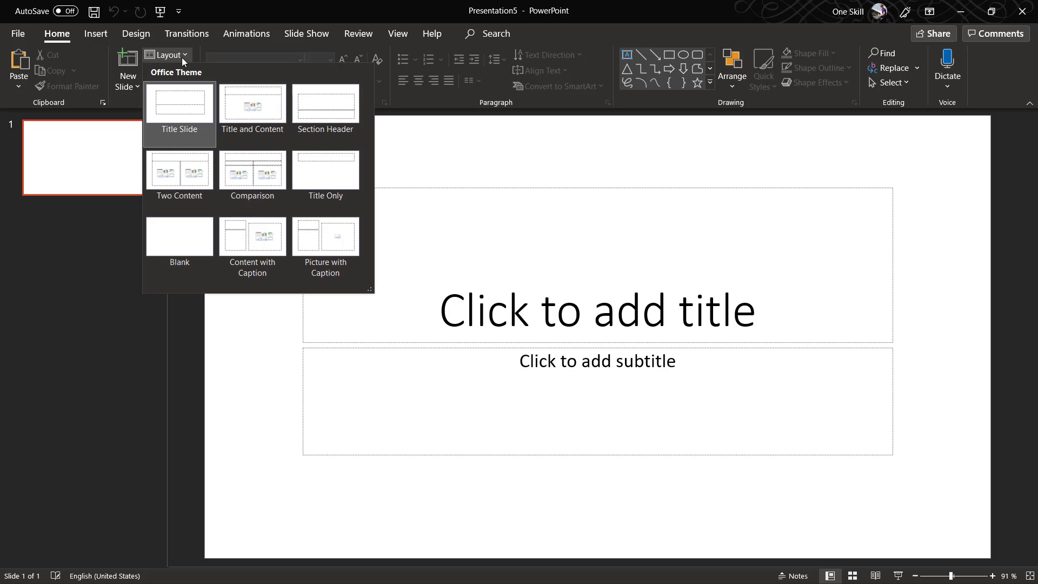
pyautogui.click(196, 239)
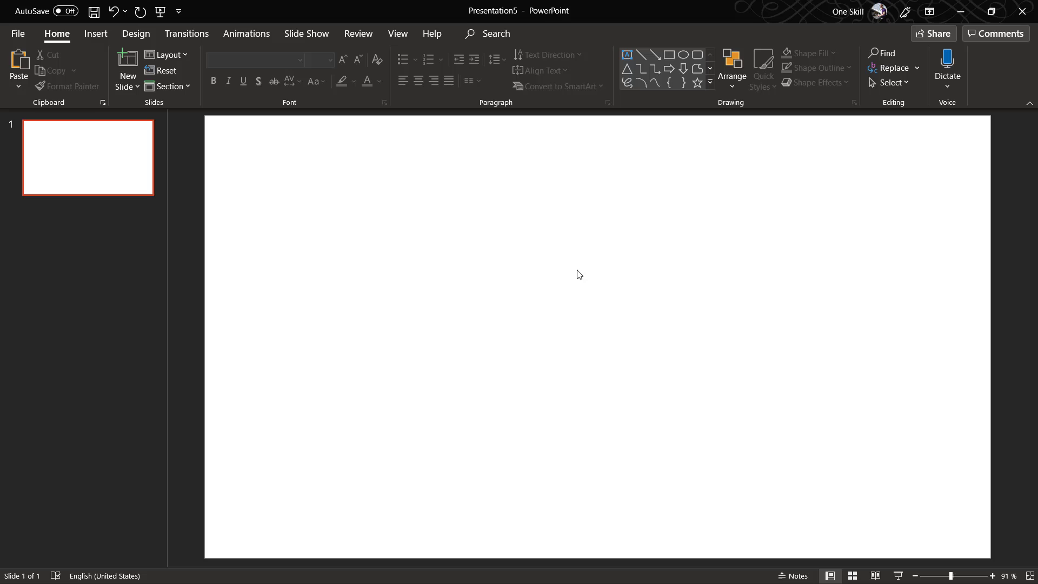
# Return to 3D Portfolio.pptx and inspect slide 1's 3x3 photo grid, zooming in and out
pyautogui.hotkey('alt', 'Tab')
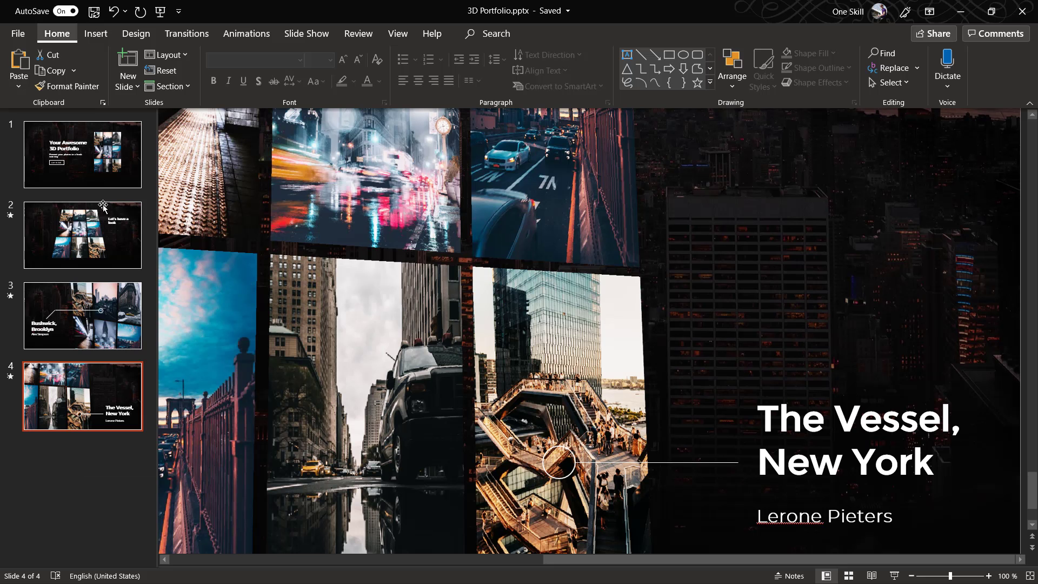
pyautogui.click(85, 153)
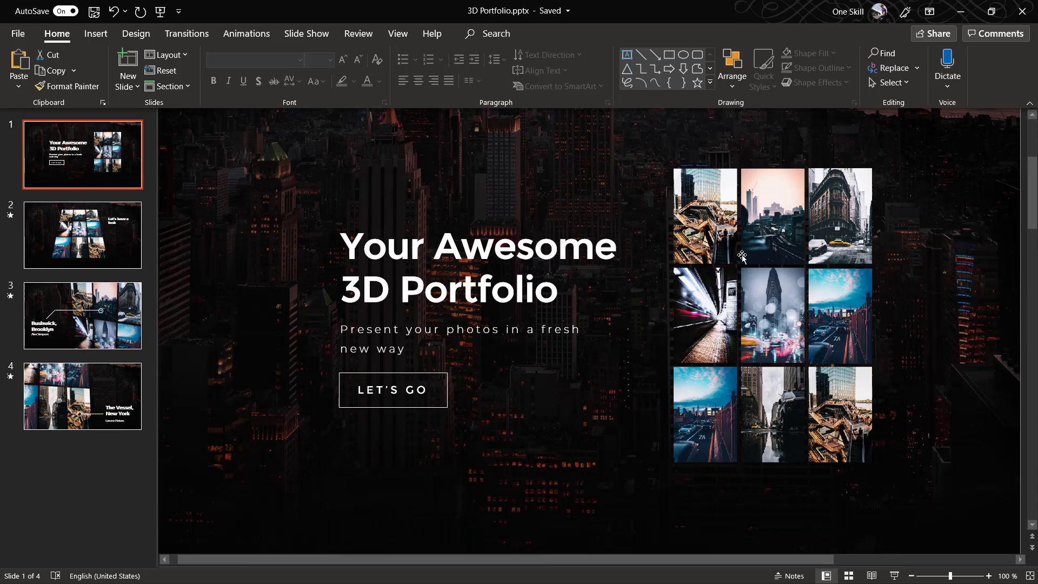
pyautogui.keyDown('ctrl'); pyautogui.scroll(-3, 741, 255); pyautogui.keyUp('ctrl')
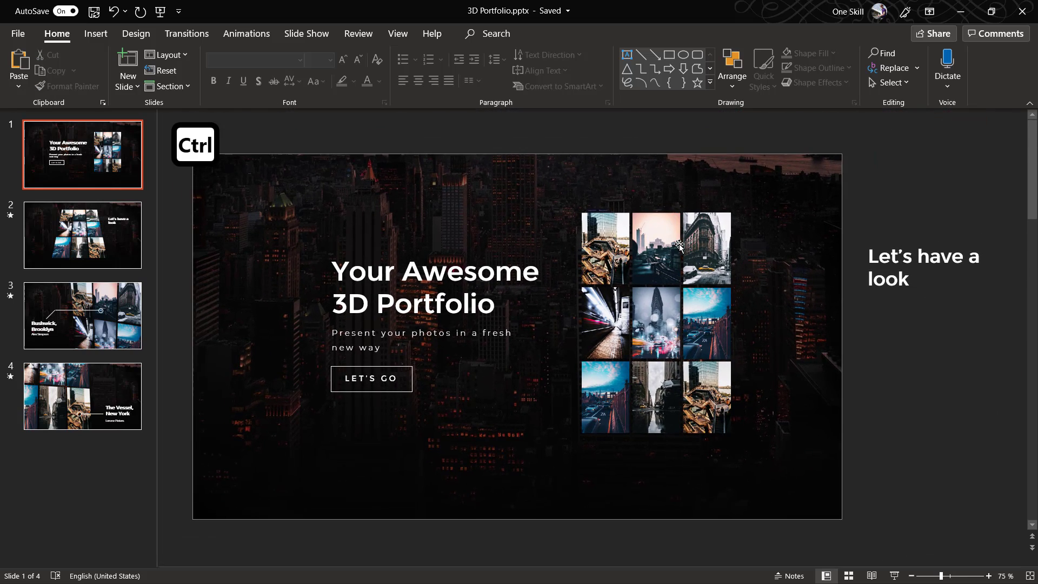
pyautogui.keyDown('ctrl'); pyautogui.scroll(2, 682, 248); pyautogui.keyUp('ctrl')
pyautogui.click(646, 214)
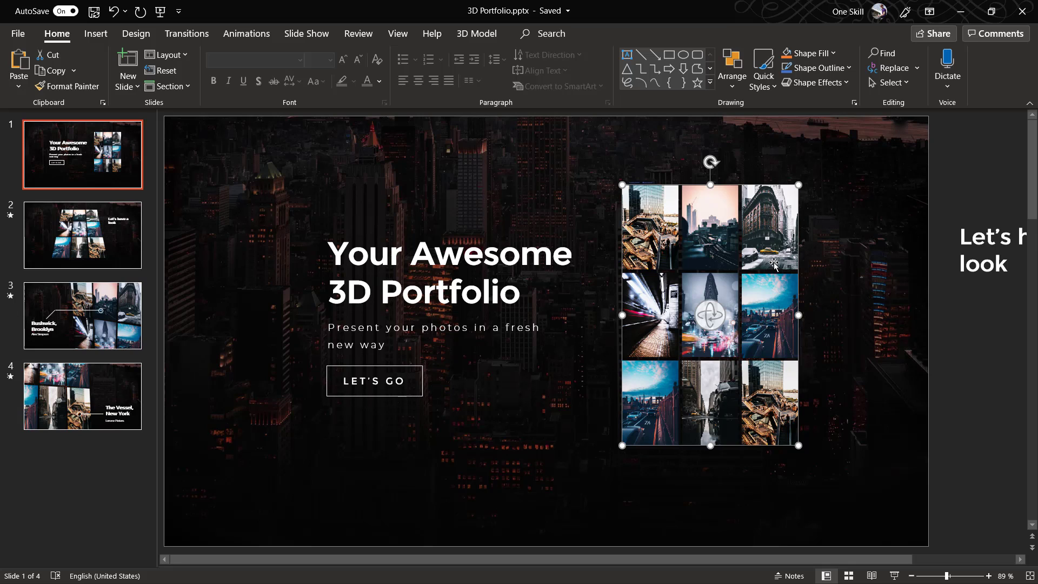
pyautogui.keyDown('ctrl'); pyautogui.scroll(5, 774, 263); pyautogui.keyUp('ctrl')
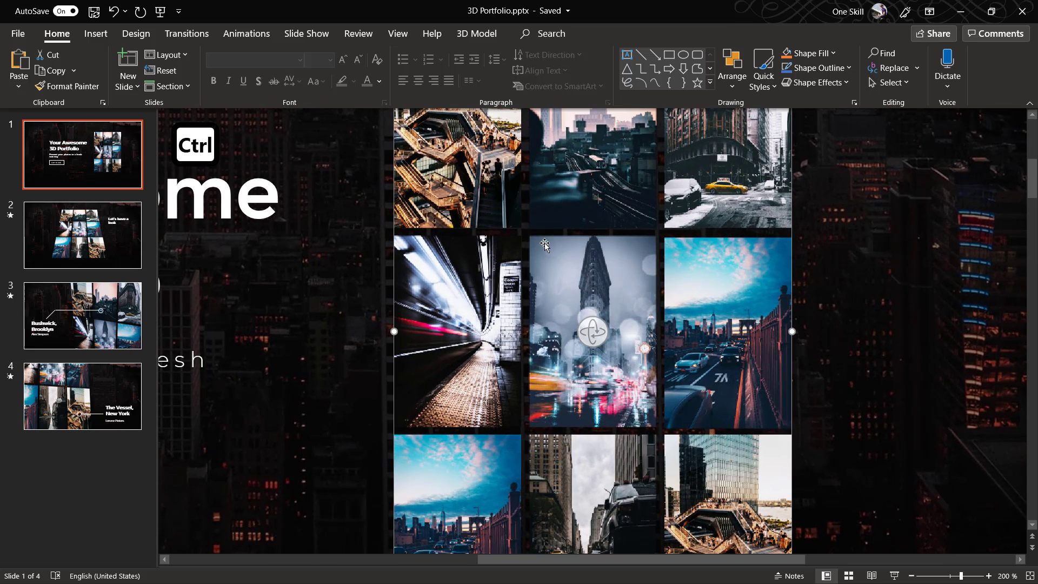
pyautogui.keyDown('ctrl'); pyautogui.scroll(-3, 380, 292); pyautogui.keyUp('ctrl')
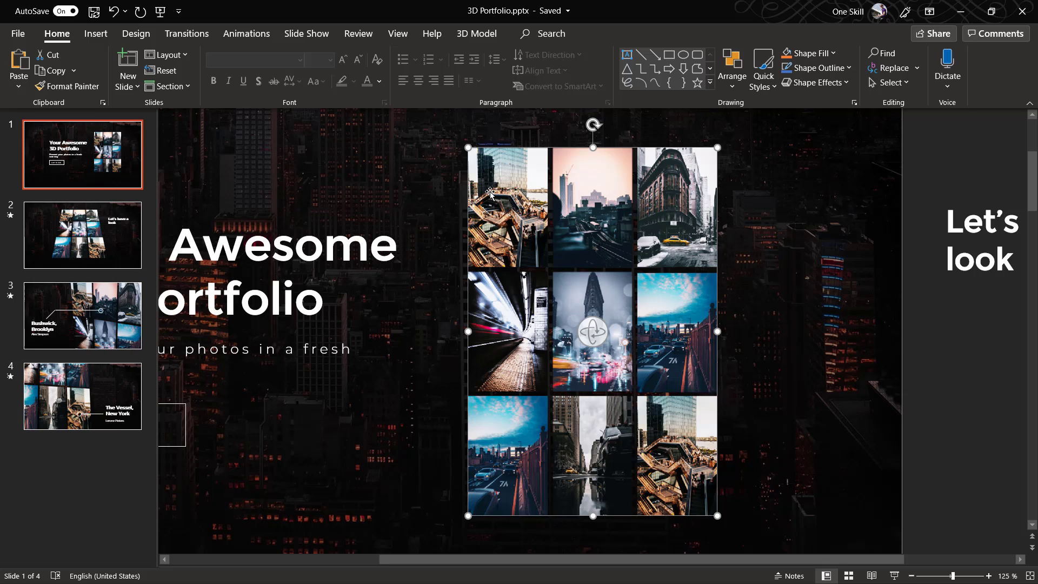
pyautogui.keyDown('ctrl'); pyautogui.scroll(-5, 642, 251); pyautogui.keyUp('ctrl')
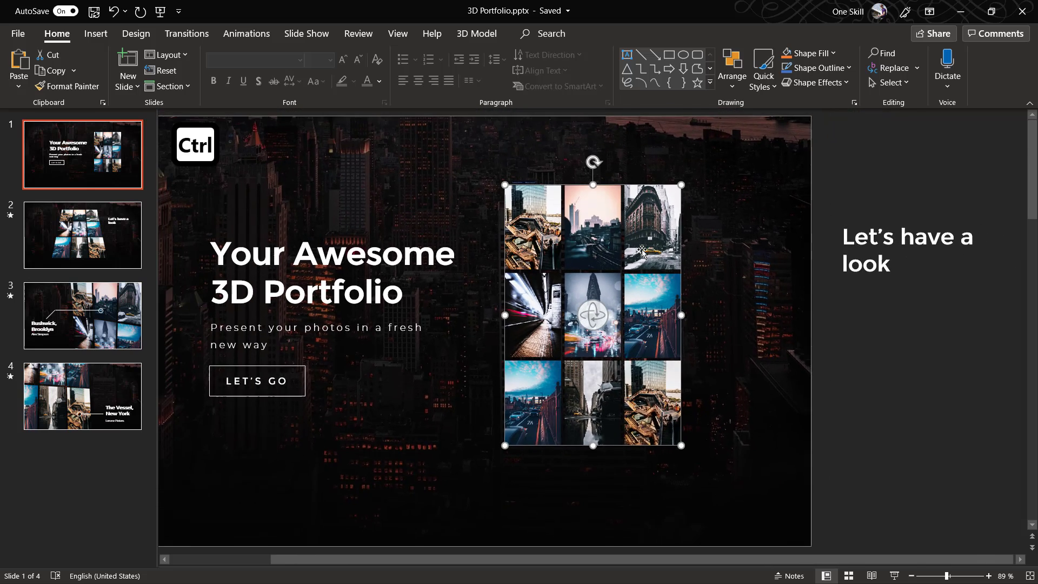
pyautogui.click(876, 190)
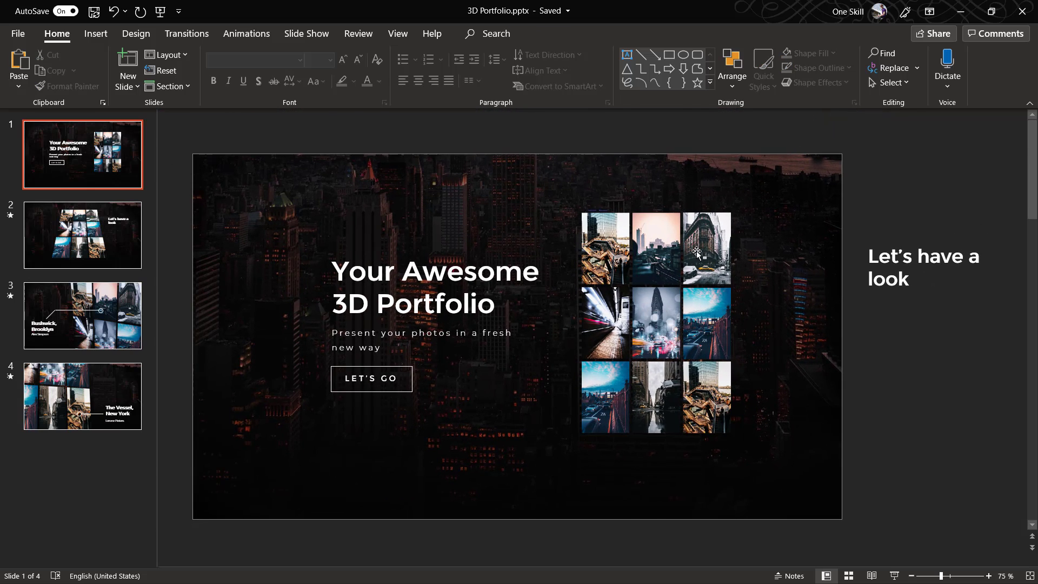
# Scroll up and down through the creator's Patreon posts page
pyautogui.keyDown('ctrl'); pyautogui.scroll(2, 697, 278); pyautogui.keyUp('ctrl')
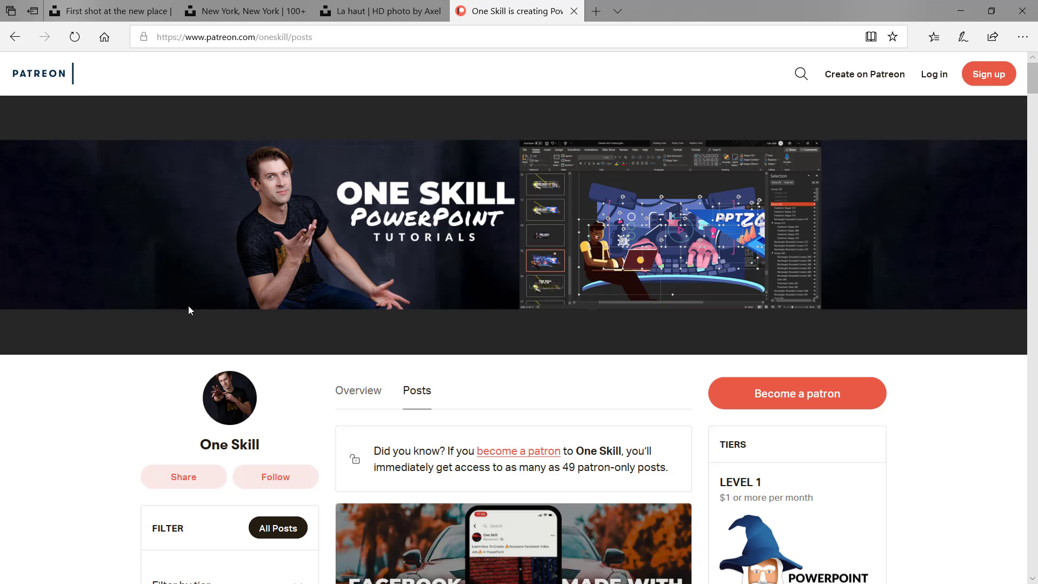
pyautogui.scroll(-3, 177, 322)
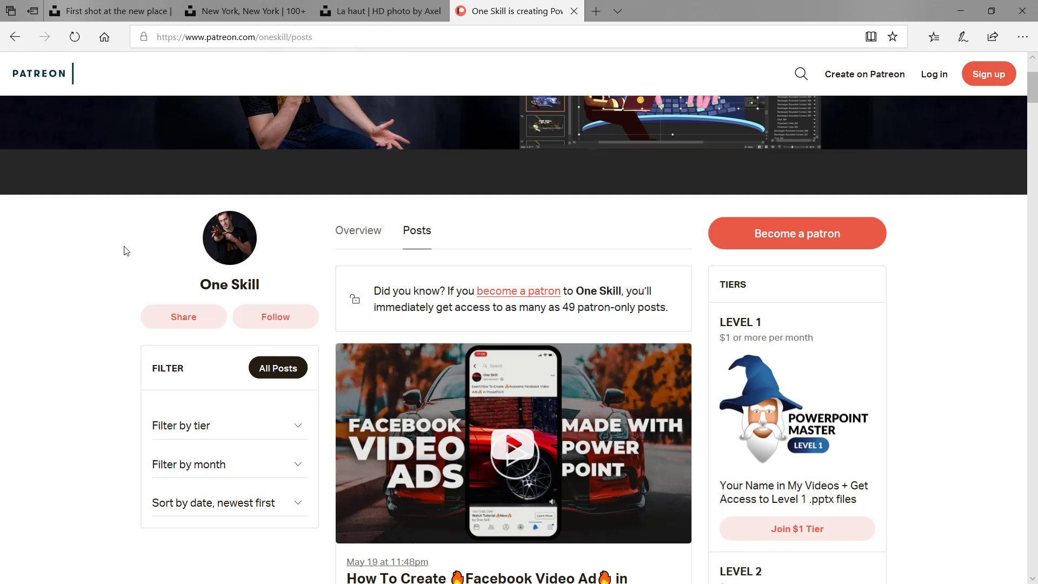
pyautogui.scroll(-3, 80, 258)
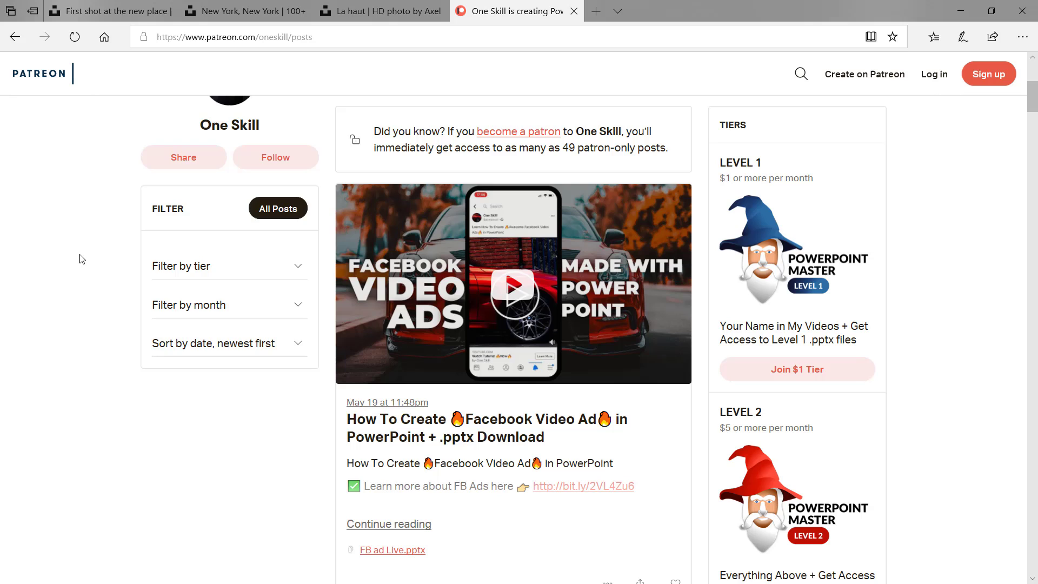
pyautogui.scroll(3, 89, 262)
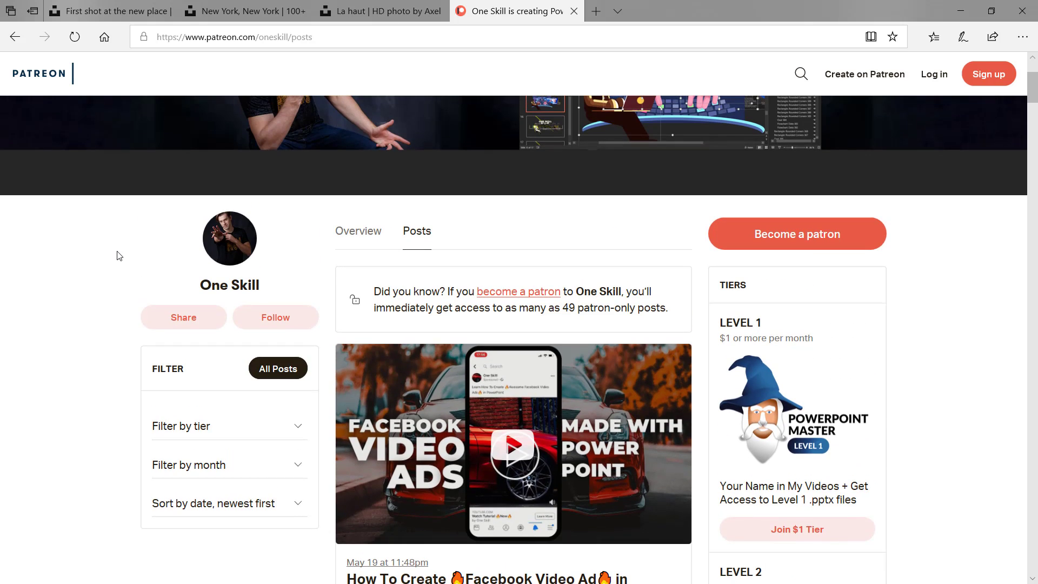
pyautogui.scroll(3, 309, 297)
pyautogui.scroll(-3, 307, 295)
pyautogui.scroll(3, 333, 285)
pyautogui.scroll(-3, 424, 317)
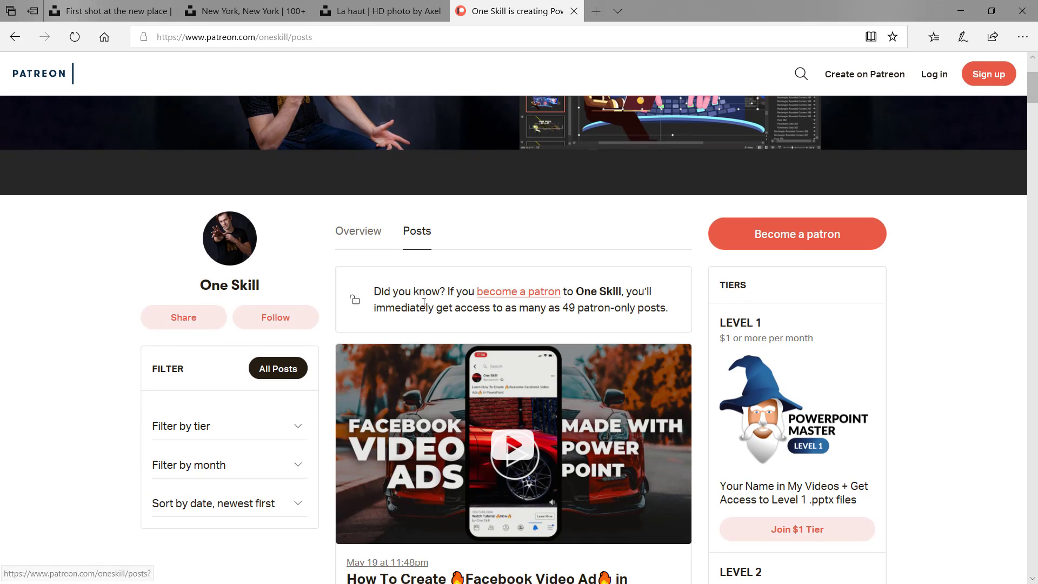
pyautogui.scroll(-2, 424, 303)
pyautogui.scroll(-1, 430, 153)
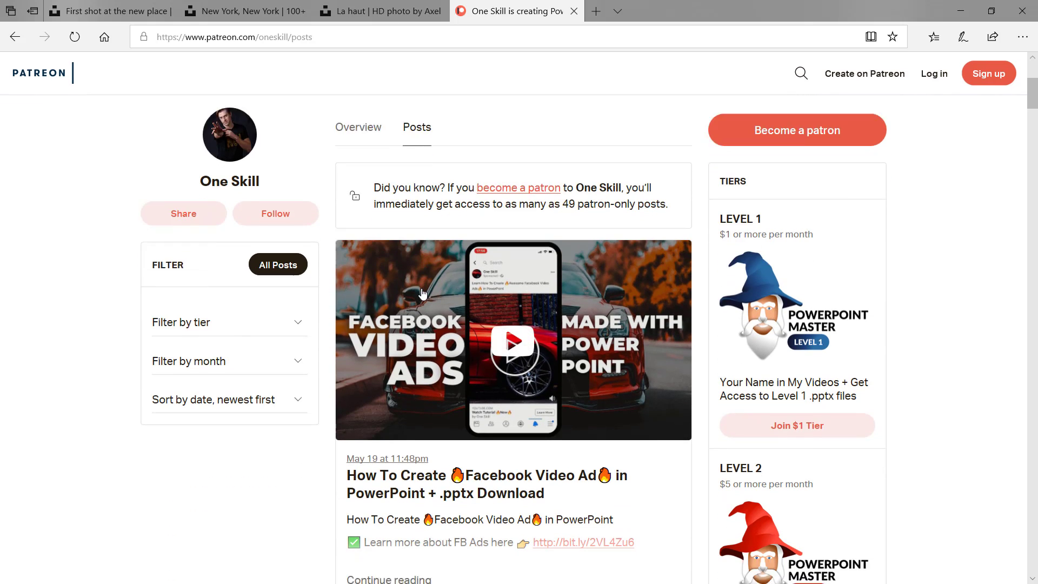
pyautogui.scroll(-2, 423, 293)
pyautogui.scroll(2, 431, 130)
pyautogui.scroll(-4, 416, 157)
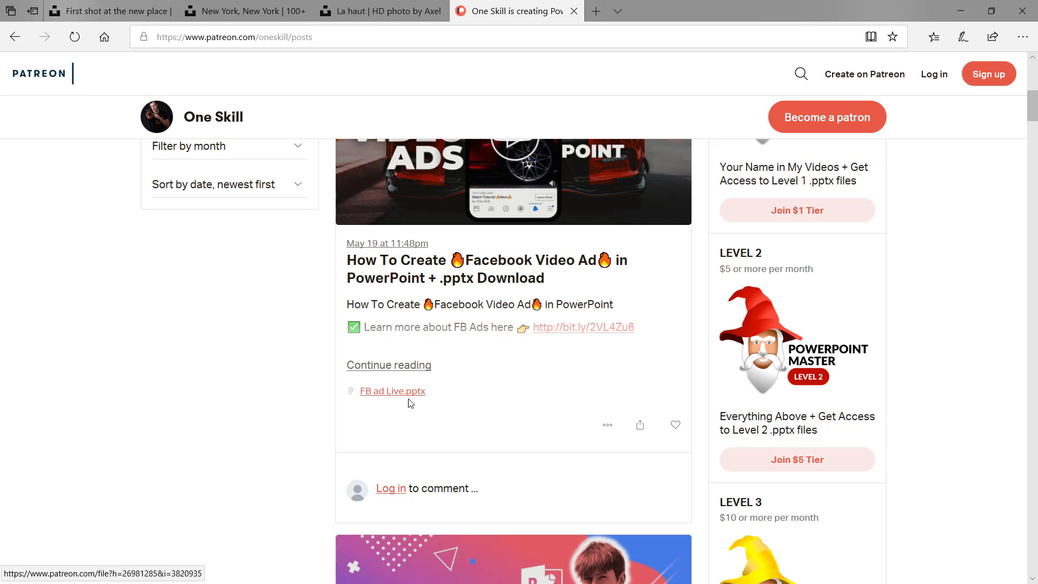
pyautogui.scroll(7, 405, 402)
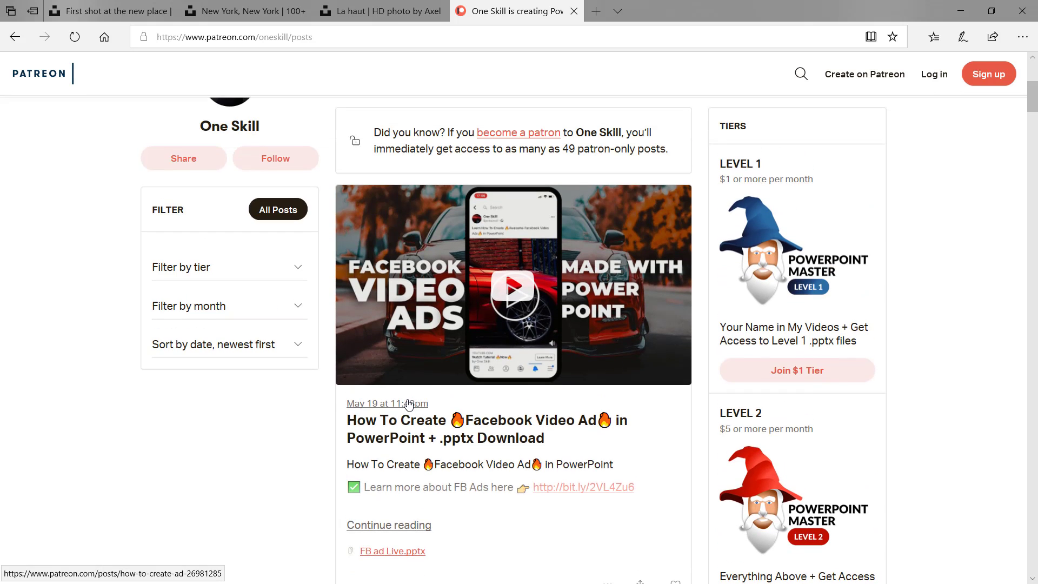
pyautogui.scroll(1, 421, 352)
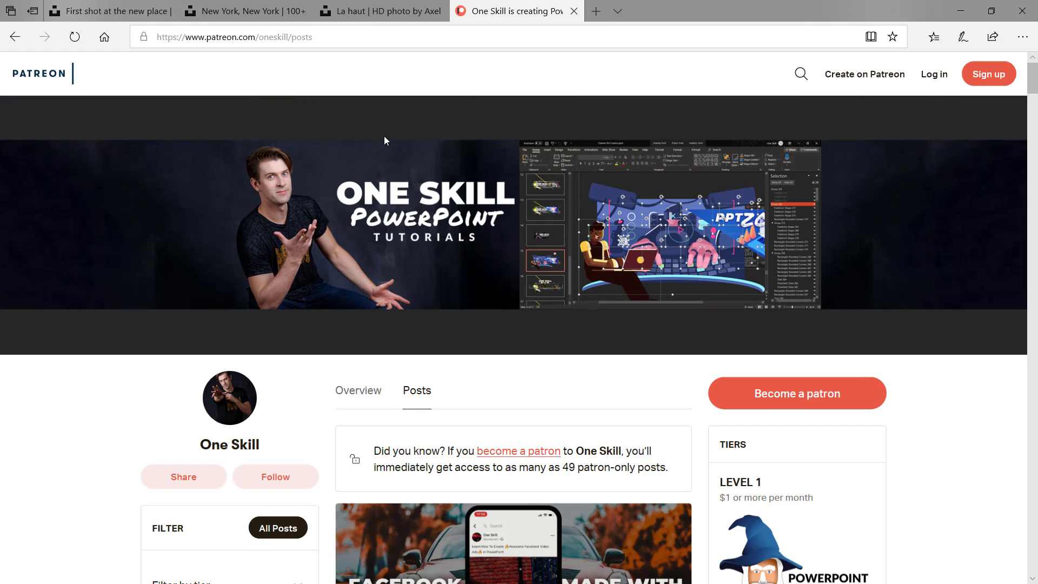
# Check the Bushwick photo page, then select and inspect the groups of photo strips on the slide
pyautogui.click(116, 9)
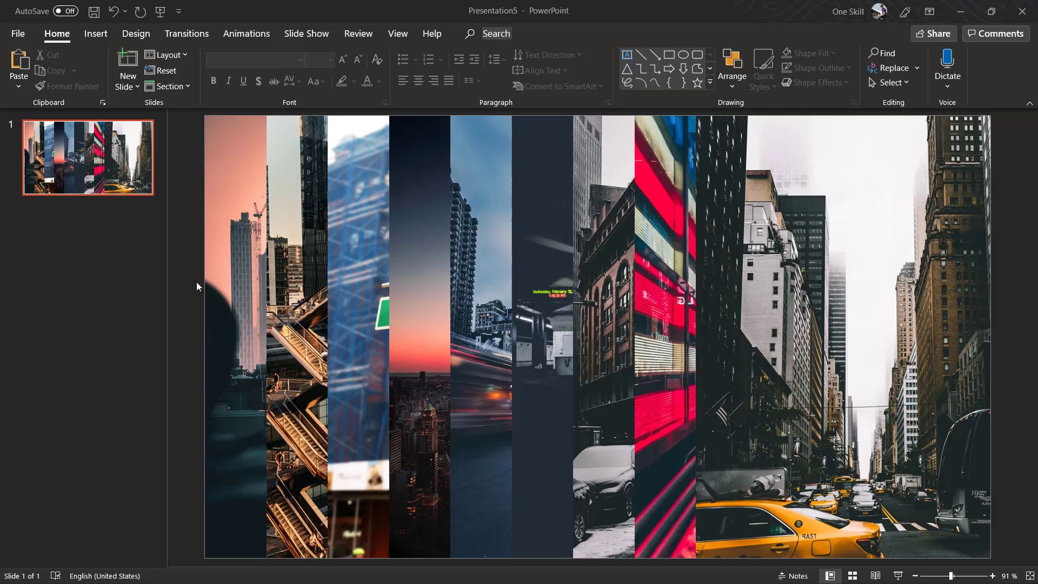
pyautogui.scroll(-2, 196, 282)
pyautogui.hotkey('ctrl', 'a')
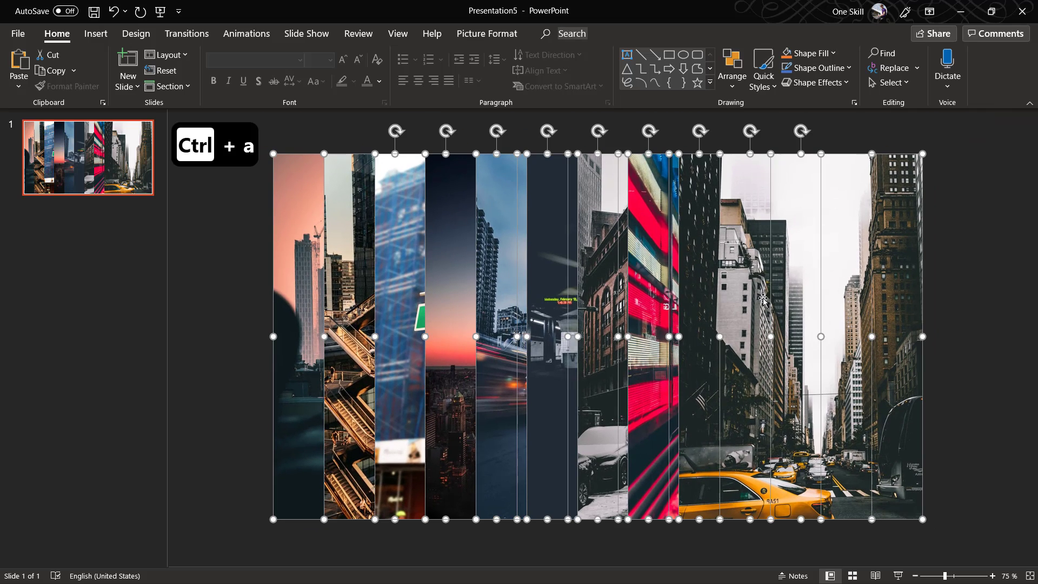
pyautogui.click(971, 212)
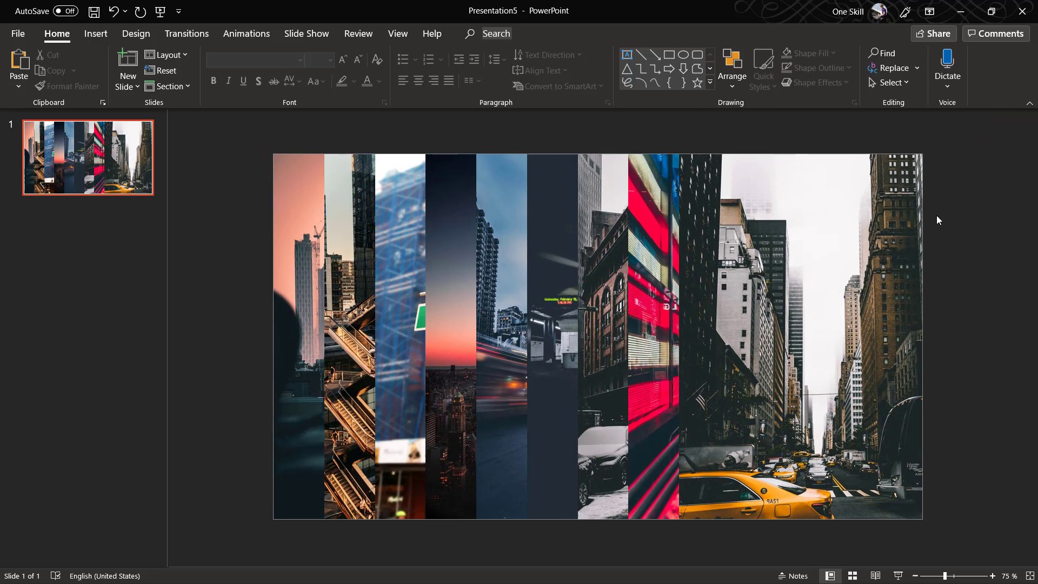
pyautogui.click(341, 205)
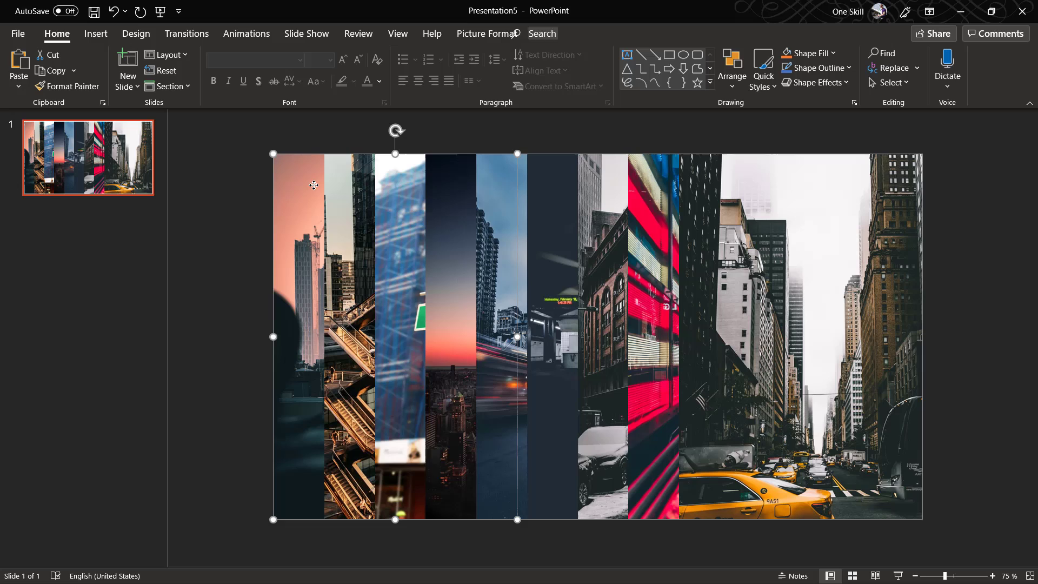
pyautogui.click(487, 34)
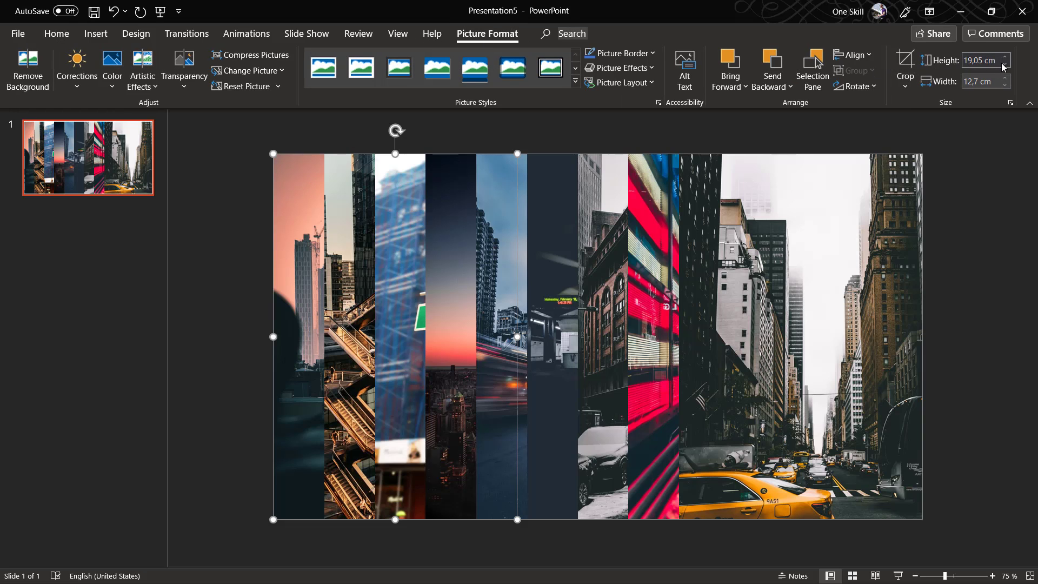
pyautogui.moveTo(357, 203); pyautogui.dragTo(613, 189)
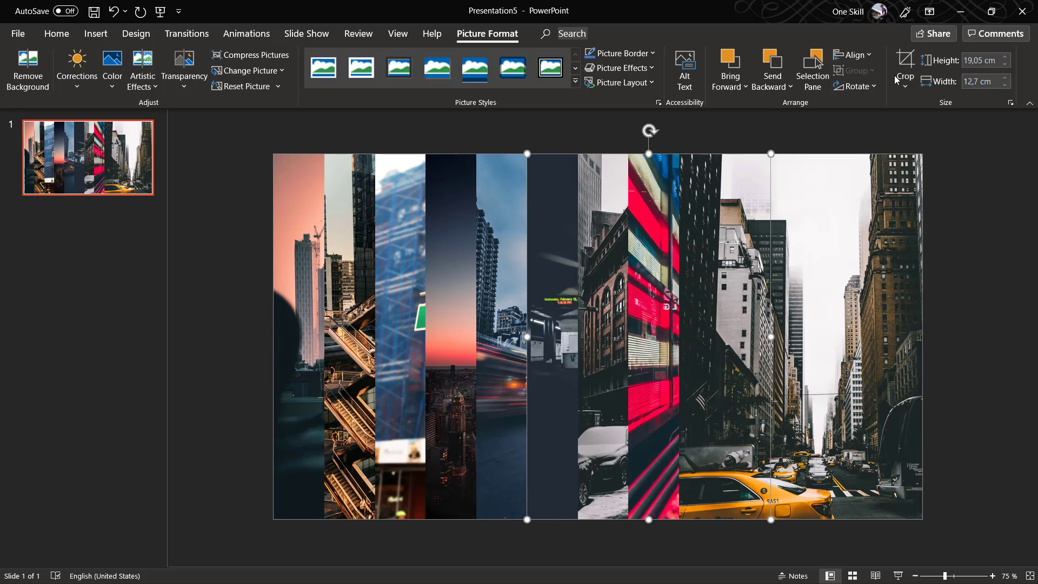
pyautogui.press('Right')
pyautogui.press('Right')
pyautogui.press('Right')
pyautogui.press('Right')
pyautogui.press('Right')
pyautogui.press('Right')
pyautogui.press('Right')
pyautogui.press('Right')
pyautogui.press('Right')
pyautogui.press('Right')
pyautogui.press('Right')
pyautogui.press('Right')
pyautogui.press('Right')
pyautogui.press('Right')
pyautogui.press('Right')
pyautogui.press('Right')
pyautogui.press('Right')
pyautogui.press('Right')
pyautogui.press('Right')
pyautogui.press('Right')
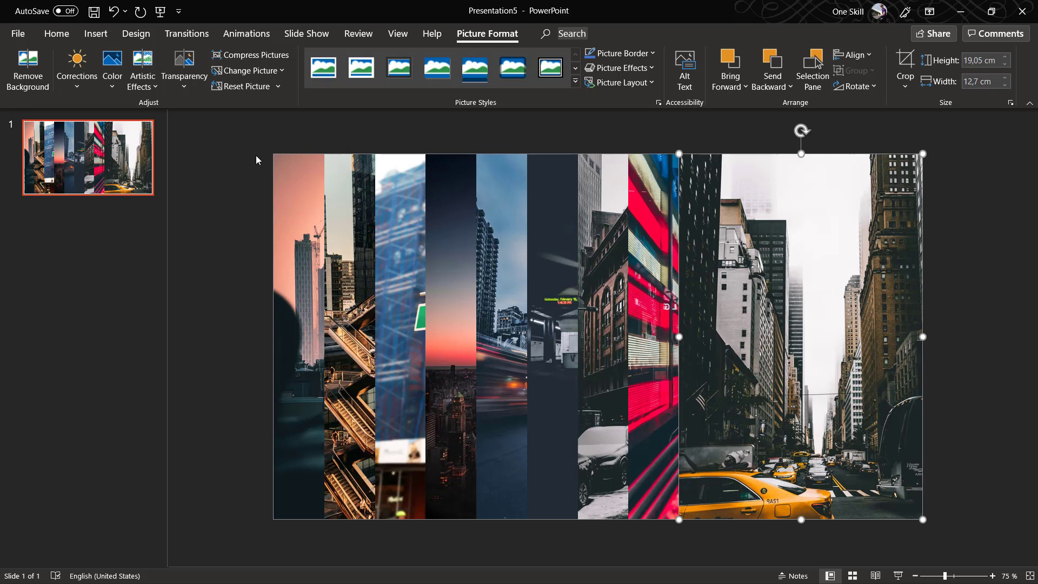
pyautogui.click(246, 141)
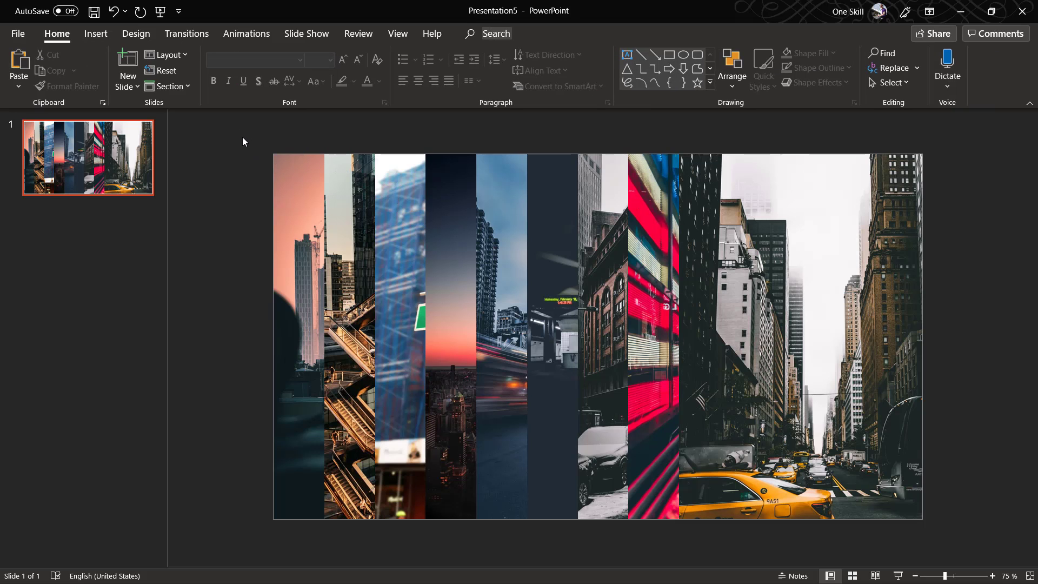
# Preview the crop aspect ratios for the left strip group, closing the menu without cropping
pyautogui.moveTo(243, 142); pyautogui.dragTo(305, 251)
pyautogui.click(306, 251)
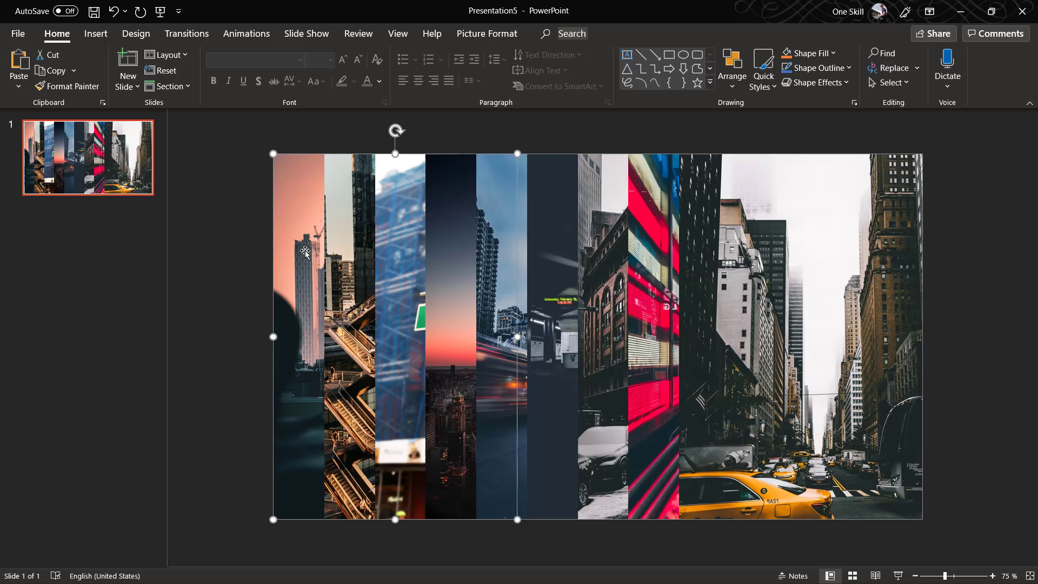
pyautogui.click(500, 36)
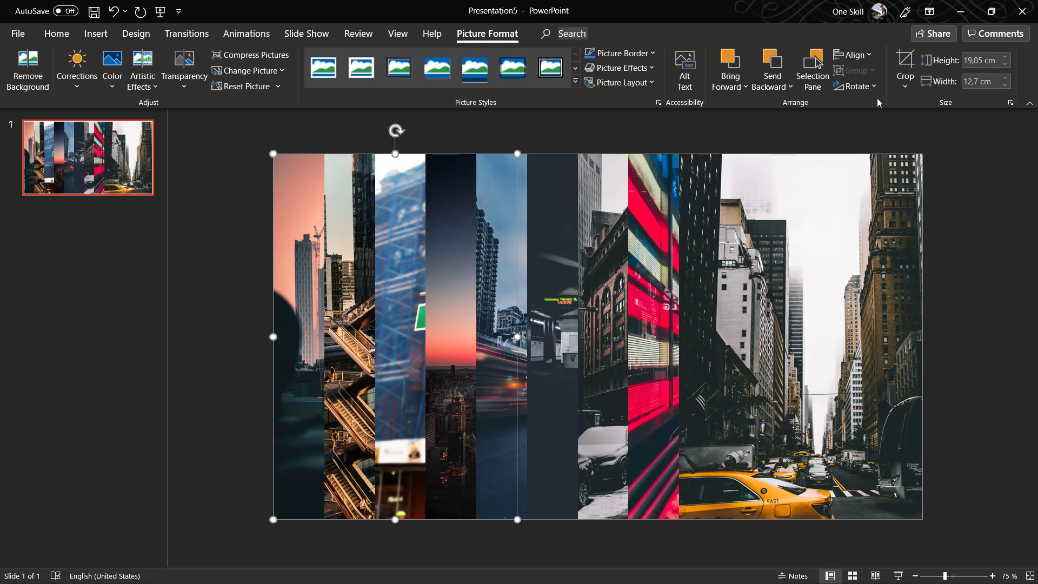
pyautogui.click(910, 86)
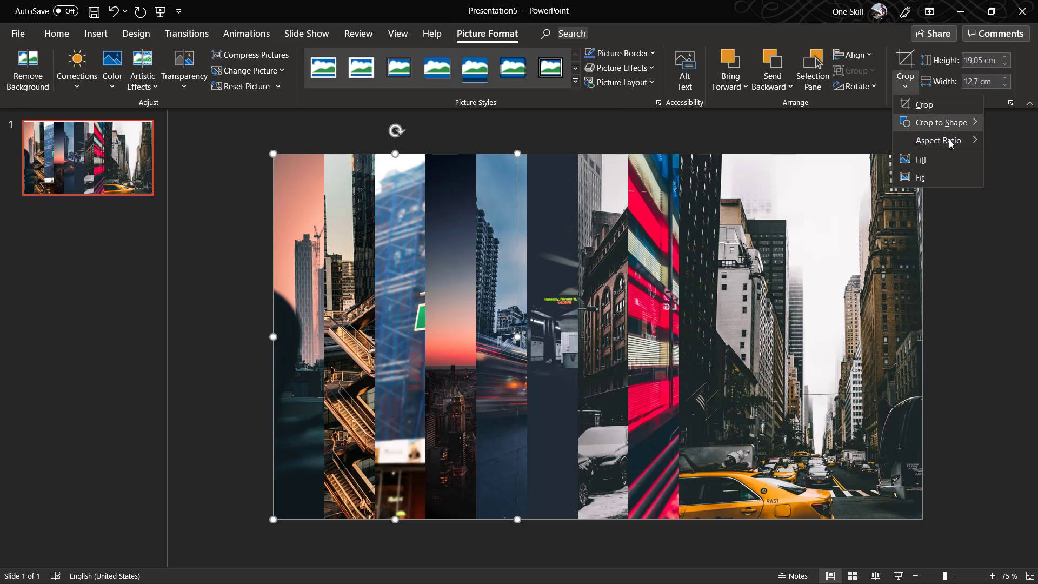
pyautogui.moveTo(944, 142)
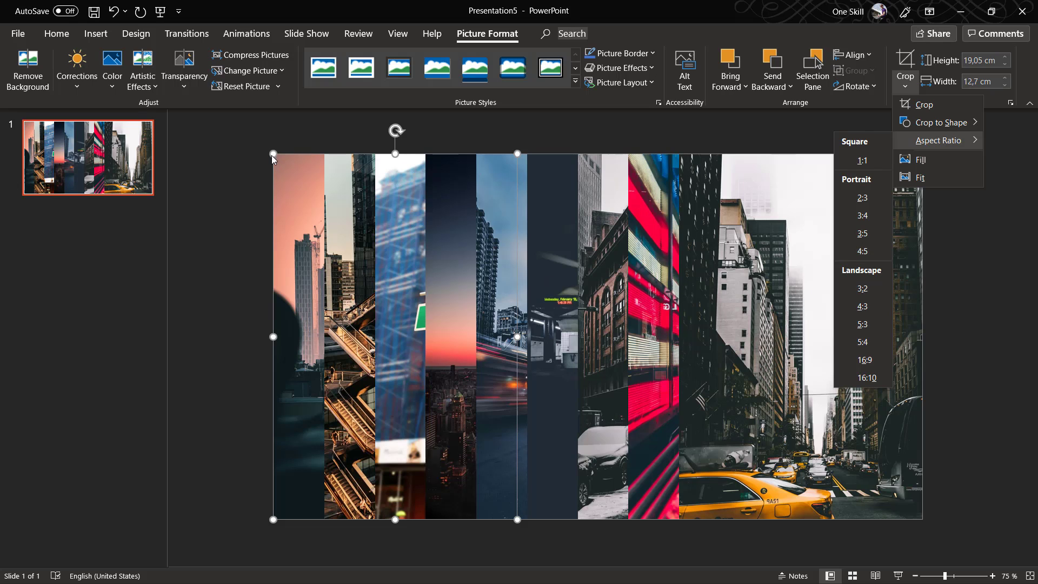
pyautogui.click(946, 357)
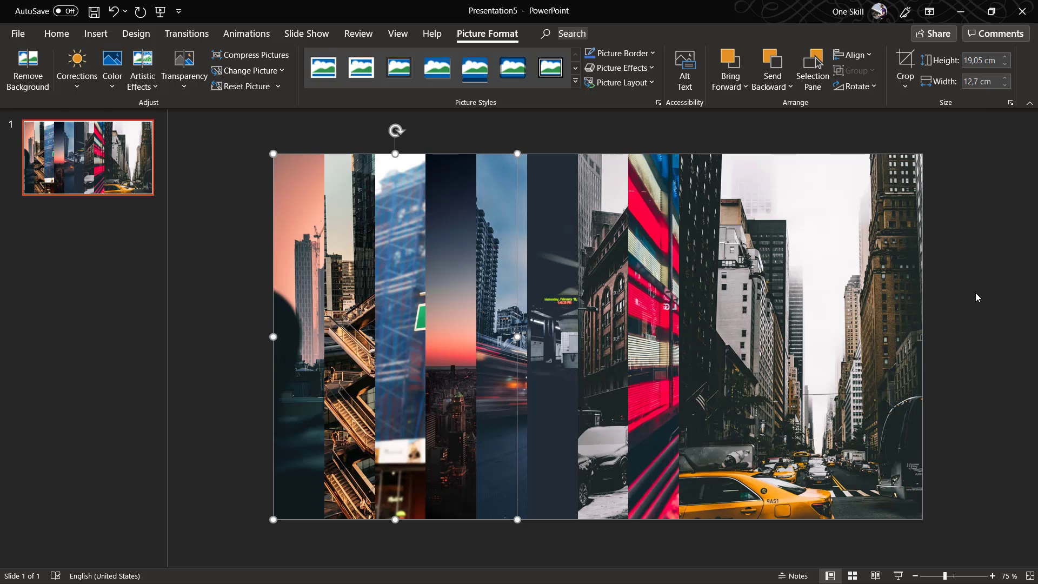
# Shrink all the photo strips together to 11,49 cm tall and move them to the slide centre
pyautogui.click(948, 173)
pyautogui.click(822, 248)
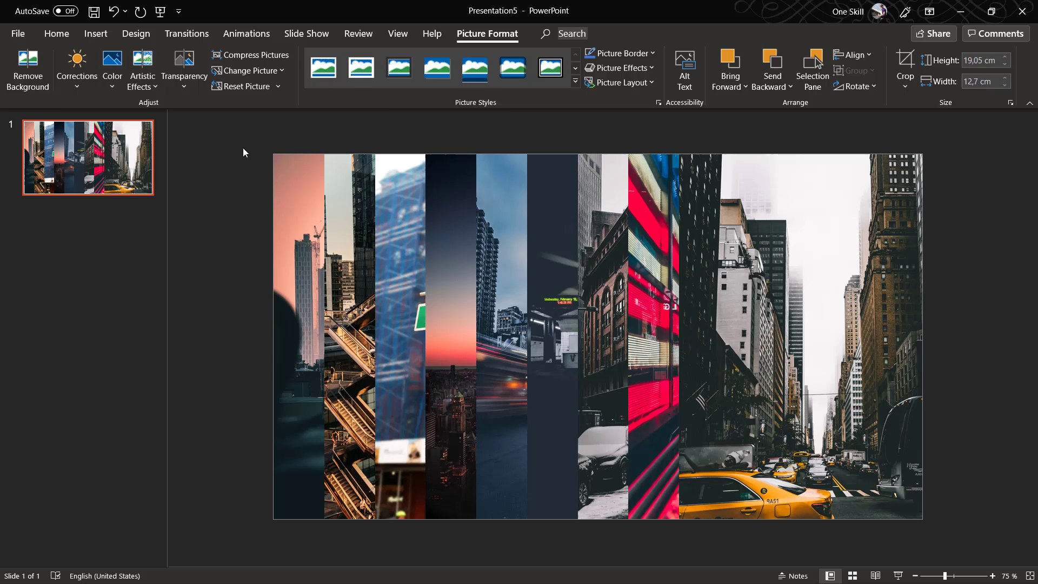
pyautogui.moveTo(241, 136); pyautogui.dragTo(974, 539)
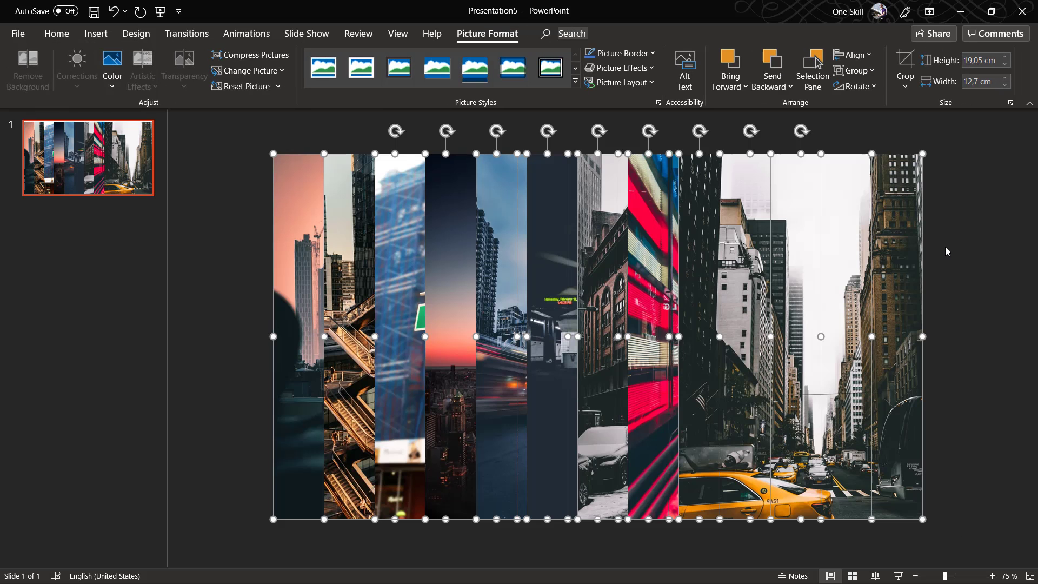
pyautogui.moveTo(924, 153); pyautogui.dragTo(822, 296)
pyautogui.moveTo(737, 386); pyautogui.dragTo(793, 322)
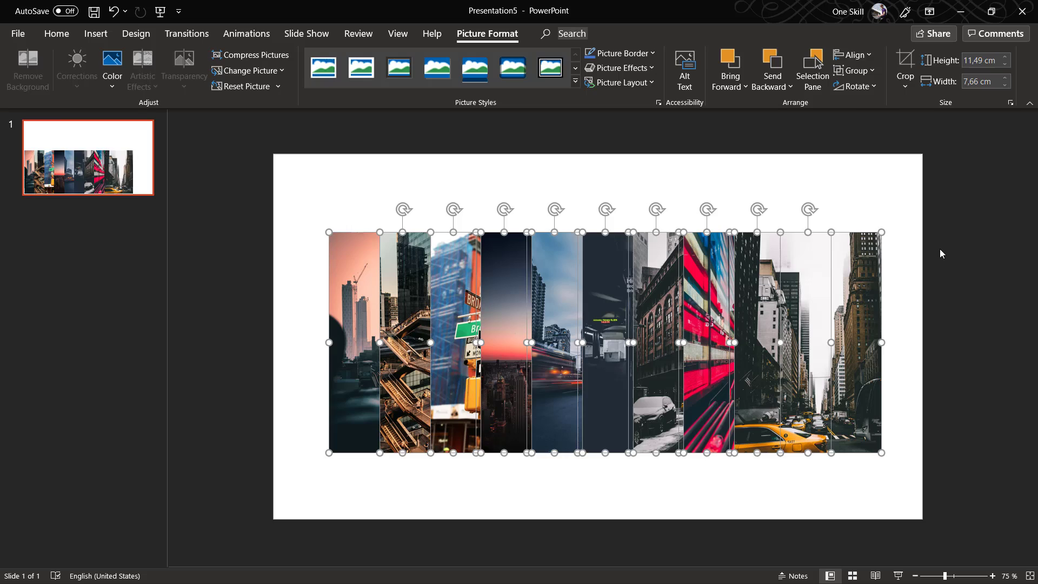
pyautogui.click(940, 248)
# Look at the 3D Portfolio reference slide's picture, then return to Presentation5
pyautogui.hotkey('alt', 'Tab')
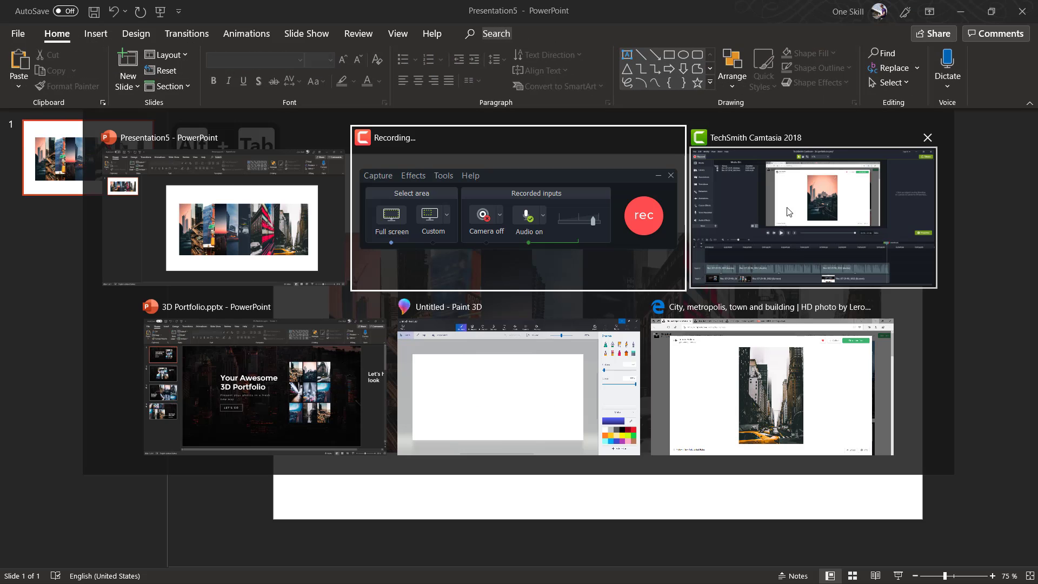
pyautogui.click(285, 389)
pyautogui.click(264, 254)
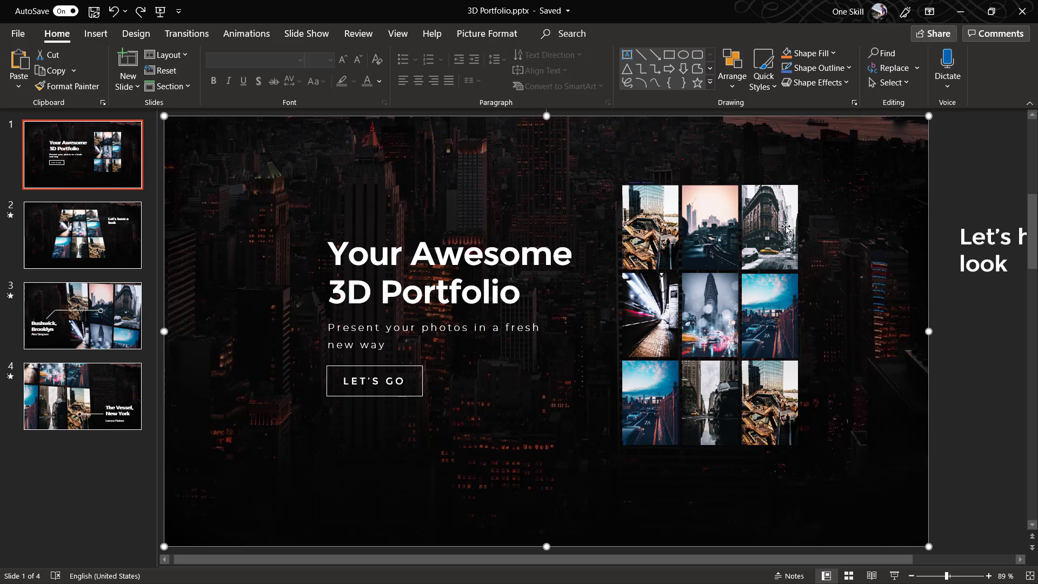
pyautogui.hotkey('alt', 'Tab')
pyautogui.click(432, 173)
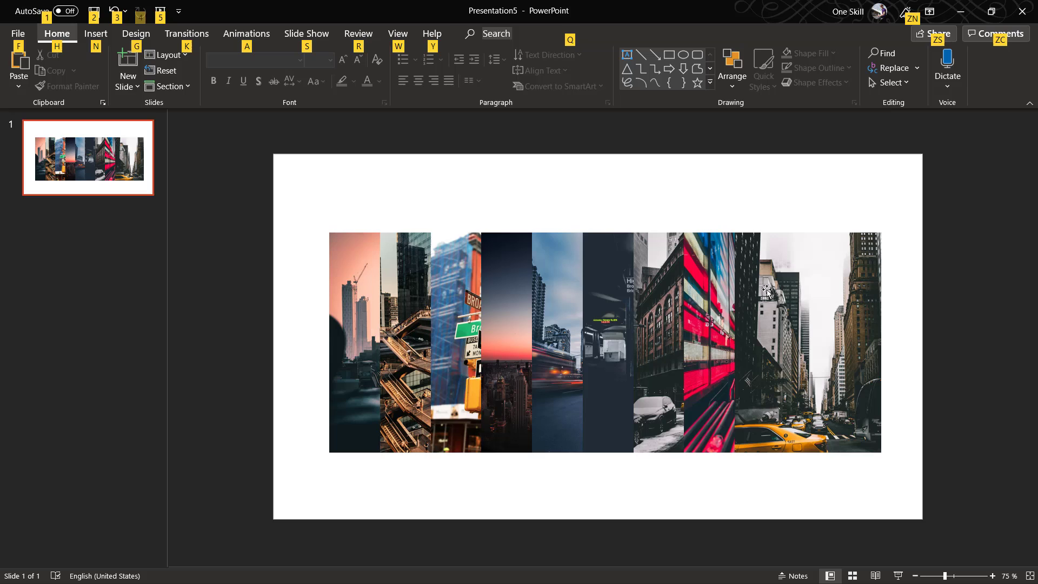
# Align the first photo to the slide's left and top edges
pyautogui.click(358, 270)
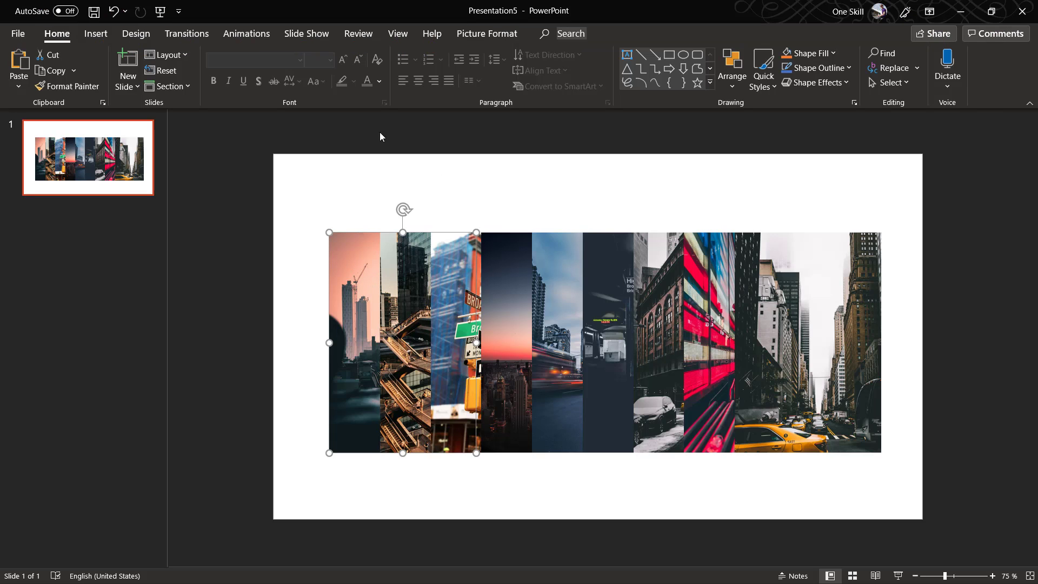
pyautogui.click(486, 35)
pyautogui.click(852, 54)
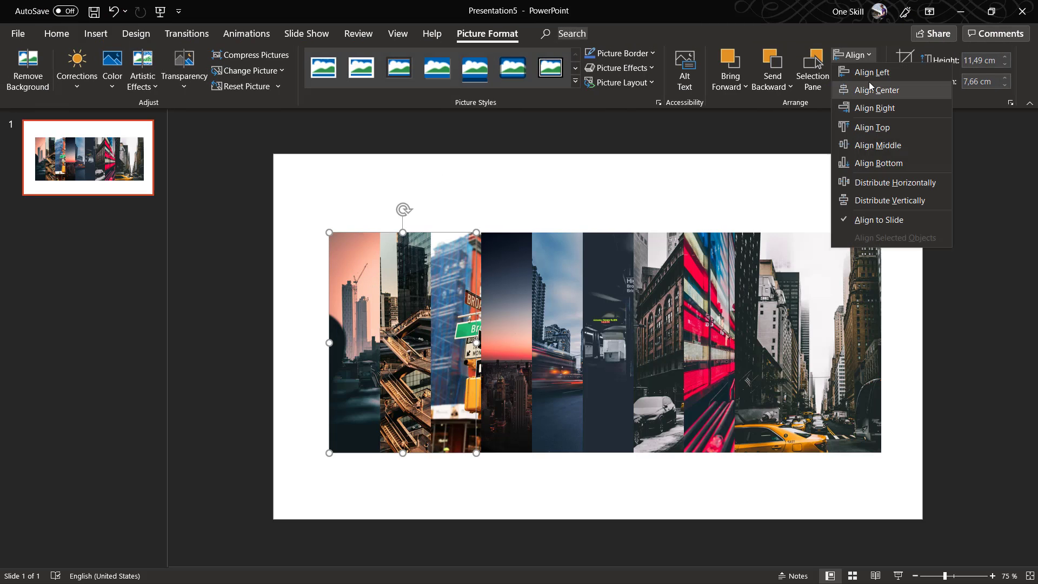
pyautogui.click(869, 87)
pyautogui.hotkey('ctrl', 'z')
pyautogui.click(853, 54)
pyautogui.click(872, 72)
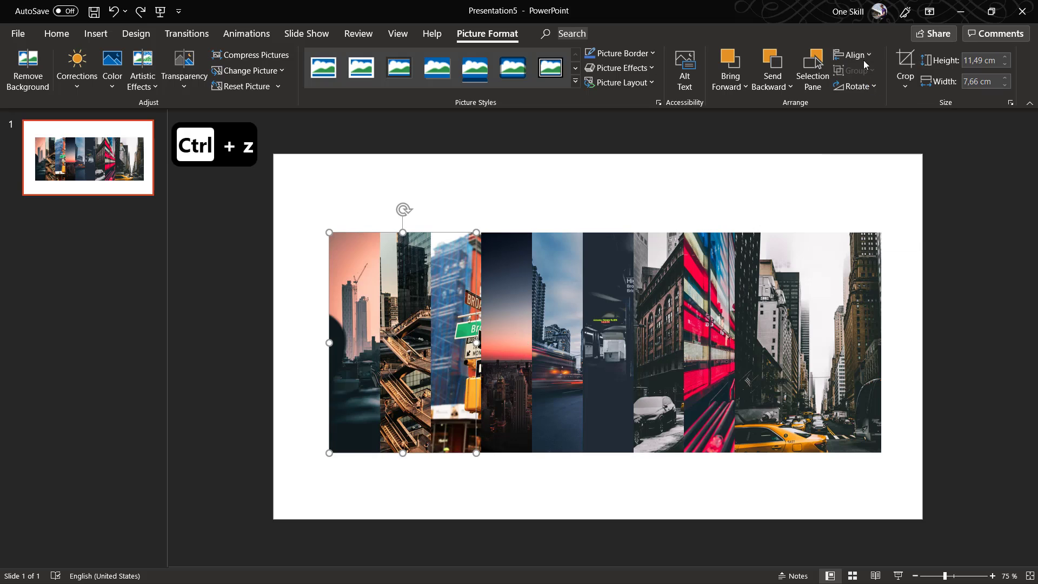
pyautogui.click(853, 54)
pyautogui.click(872, 127)
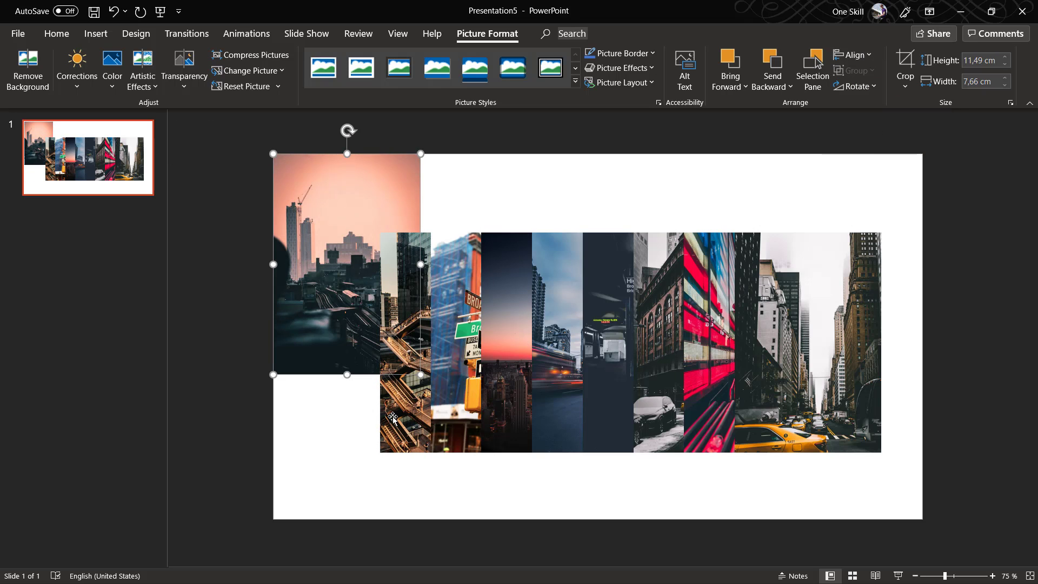
# Move the middle photo beside the first, then shift a group of strip photos into the top row
pyautogui.click(410, 357)
pyautogui.moveTo(407, 307); pyautogui.dragTo(449, 233)
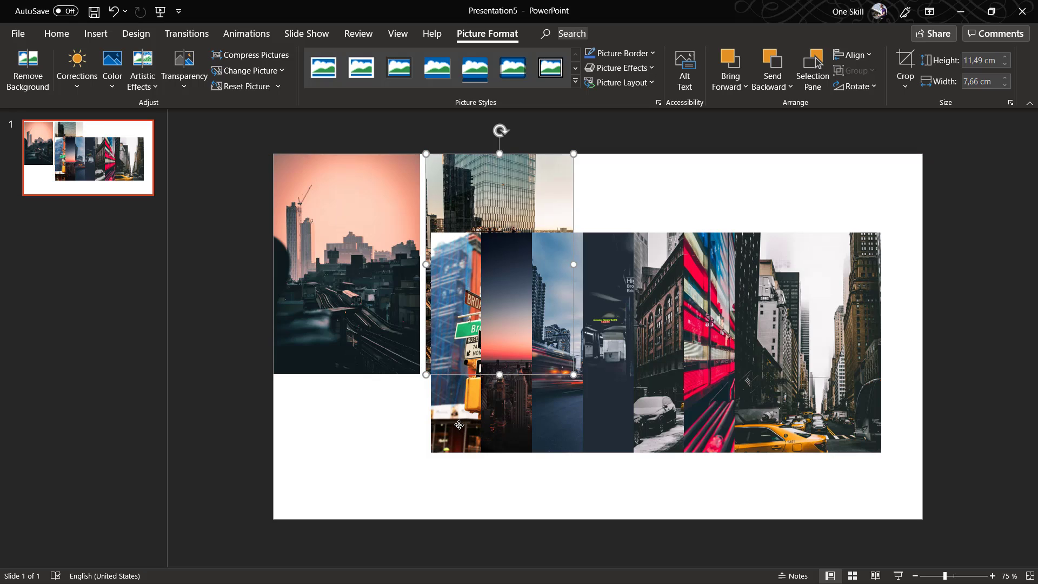
pyautogui.click(459, 425)
pyautogui.keyDown('shift'); pyautogui.click(822, 285); pyautogui.keyUp('shift')
pyautogui.keyDown('shift'); pyautogui.click(717, 276); pyautogui.keyUp('shift')
pyautogui.keyDown('shift'); pyautogui.click(666, 289); pyautogui.keyUp('shift')
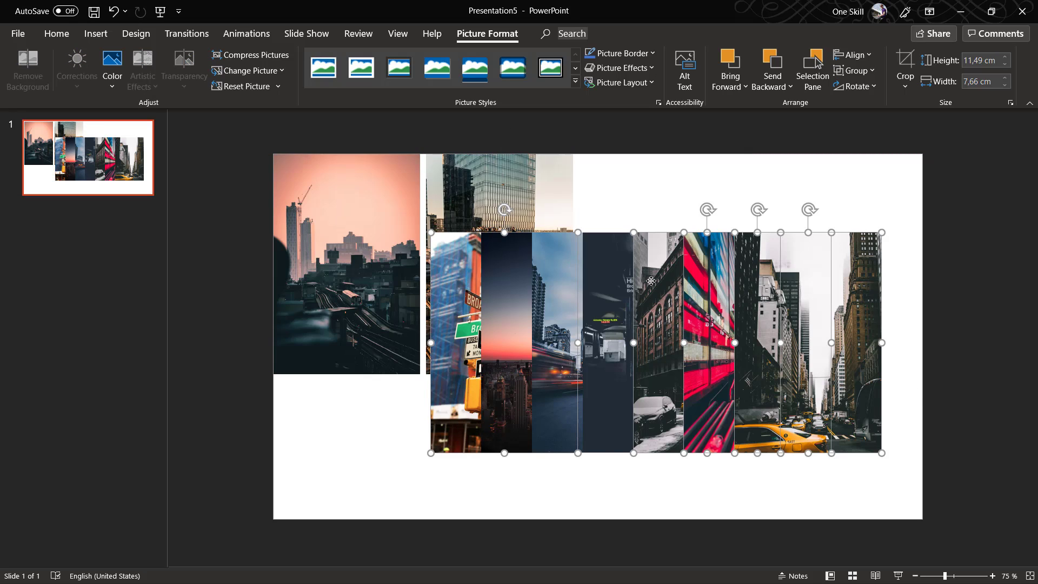
pyautogui.keyDown('shift'); pyautogui.click(574, 287); pyautogui.keyUp('shift')
pyautogui.keyDown('shift'); pyautogui.click(503, 283); pyautogui.keyUp('shift')
pyautogui.keyDown('shift'); pyautogui.click(469, 285); pyautogui.keyUp('shift')
pyautogui.keyDown('shift'); pyautogui.click(617, 279); pyautogui.keyUp('shift')
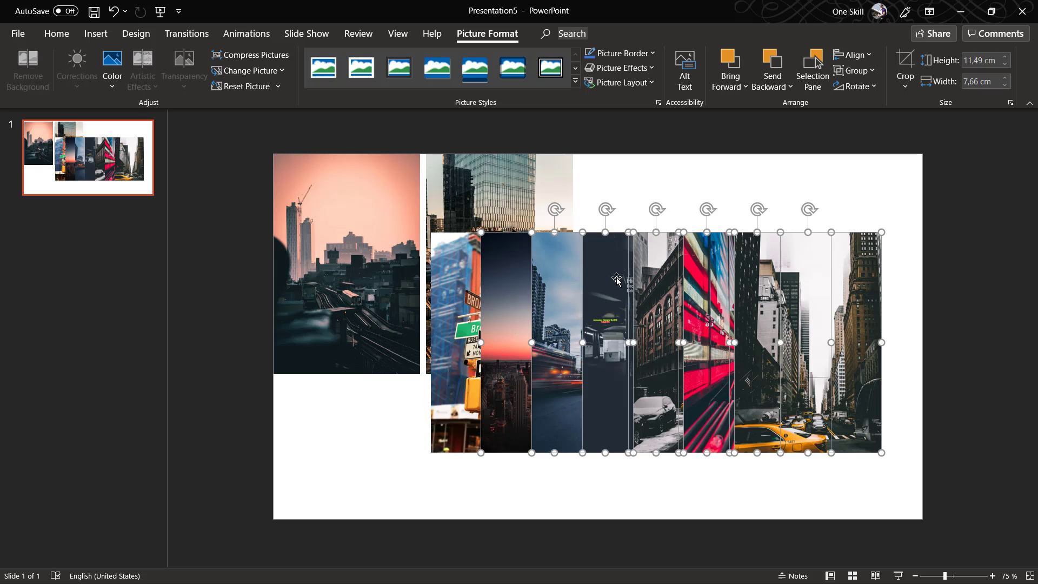
pyautogui.moveTo(447, 282); pyautogui.dragTo(652, 223)
pyautogui.scroll(-1, 739, 272)
pyautogui.click(739, 272)
# Place the sunset, Flatiron, foggy street and street-sign photos into the grid's second row
pyautogui.moveTo(530, 470); pyautogui.dragTo(347, 448)
pyautogui.moveTo(789, 471); pyautogui.dragTo(500, 447)
pyautogui.moveTo(632, 470); pyautogui.dragTo(831, 337)
pyautogui.scroll(-2, 831, 337)
pyautogui.moveTo(737, 357); pyautogui.dragTo(652, 448)
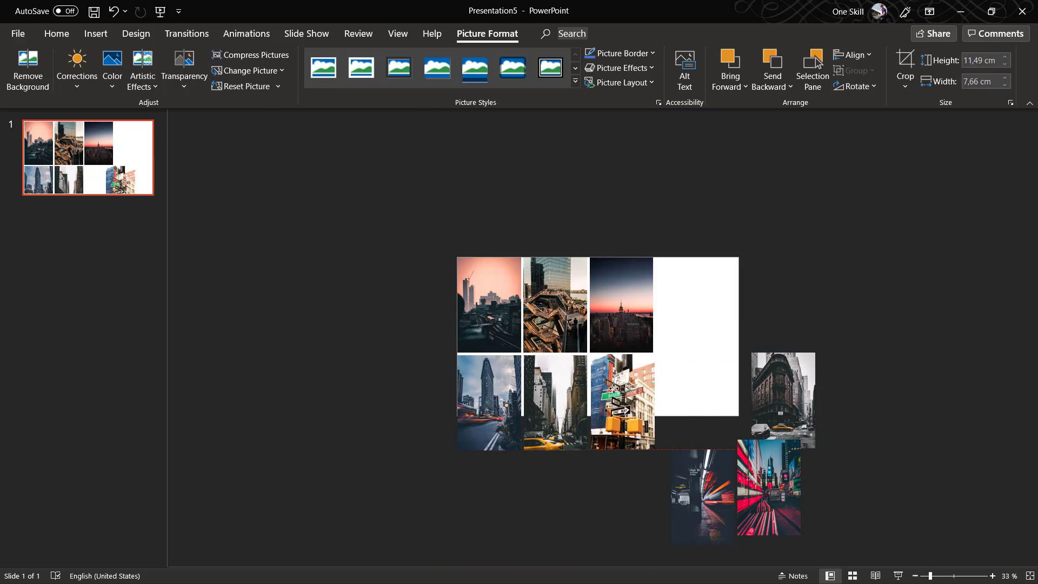
pyautogui.scroll(2, 767, 248)
pyautogui.click(630, 406)
# Select all the photos and move the grid up on the slide
pyautogui.click(760, 309)
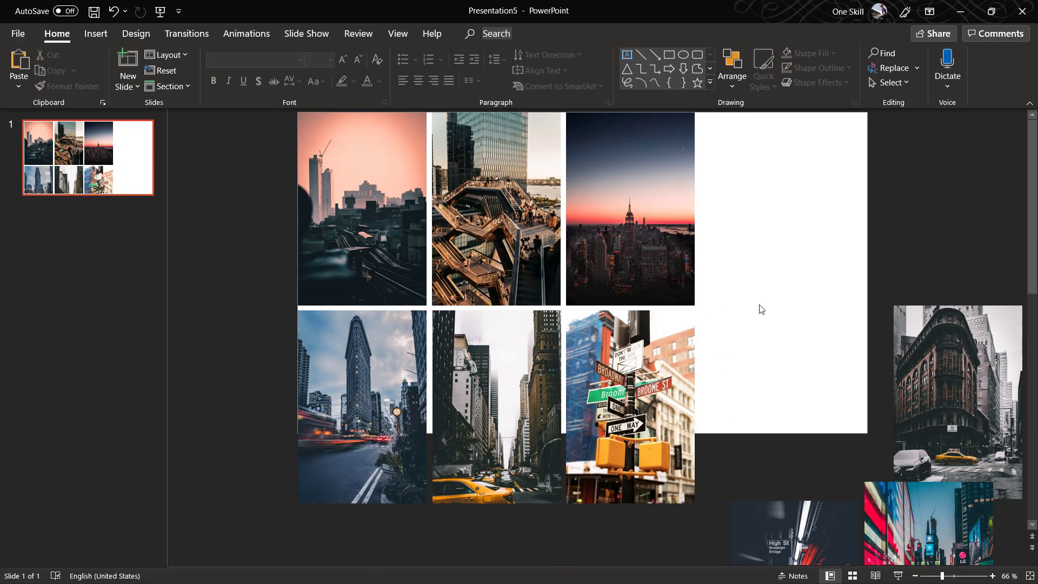
pyautogui.hotkey('ctrl', 'a')
pyautogui.scroll(-2, 760, 309)
pyautogui.moveTo(622, 331); pyautogui.dragTo(648, 155)
pyautogui.scroll(3, 883, 331)
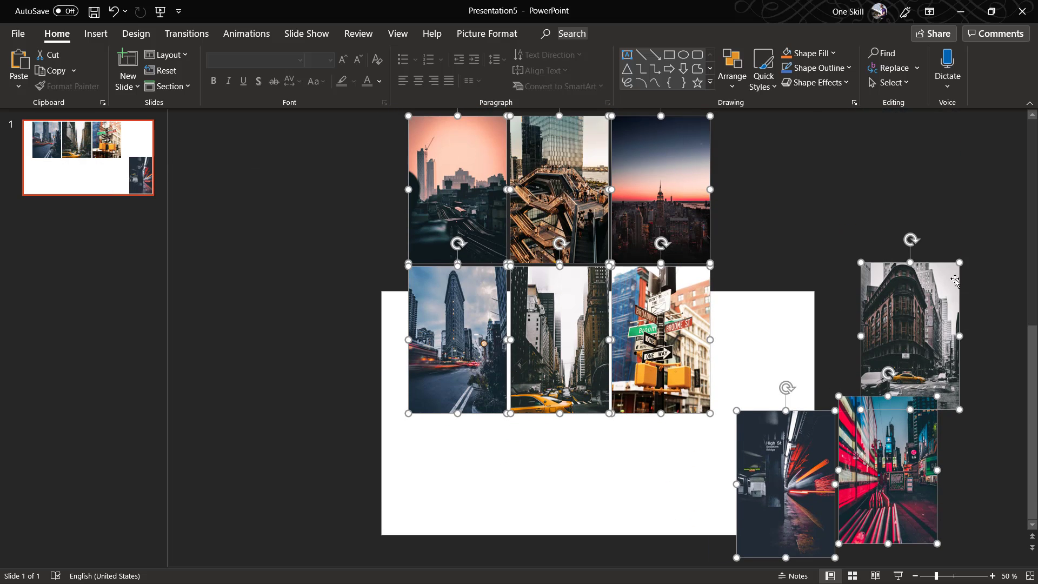
pyautogui.click(792, 322)
# Fill the bottom row with the building, High St and Times Square photos
pyautogui.moveTo(913, 295); pyautogui.dragTo(656, 468)
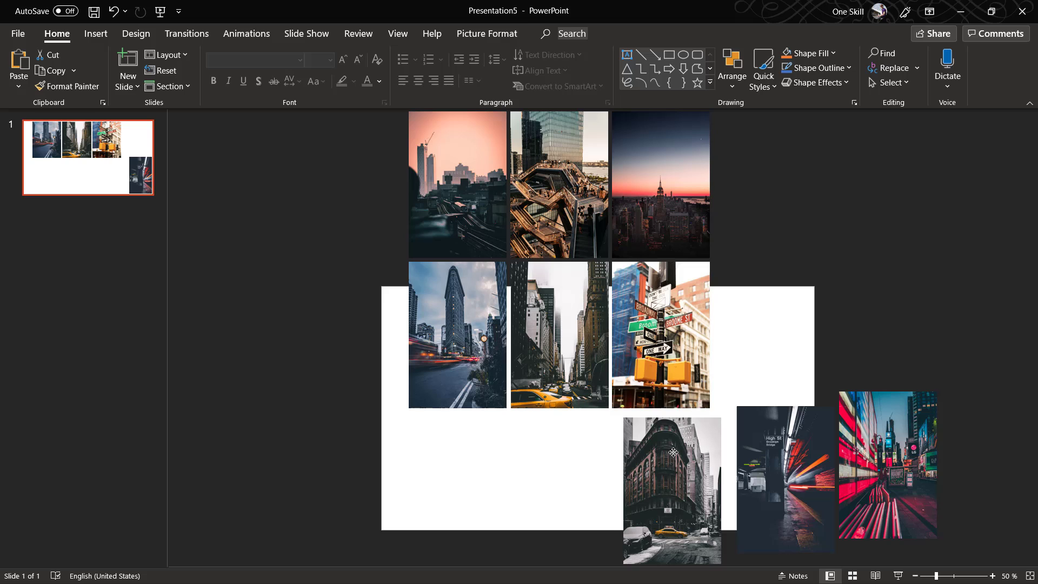
pyautogui.moveTo(673, 453); pyautogui.dragTo(665, 450)
pyautogui.keyDown('ctrl'); pyautogui.scroll(3, 665, 450); pyautogui.keyUp('ctrl')
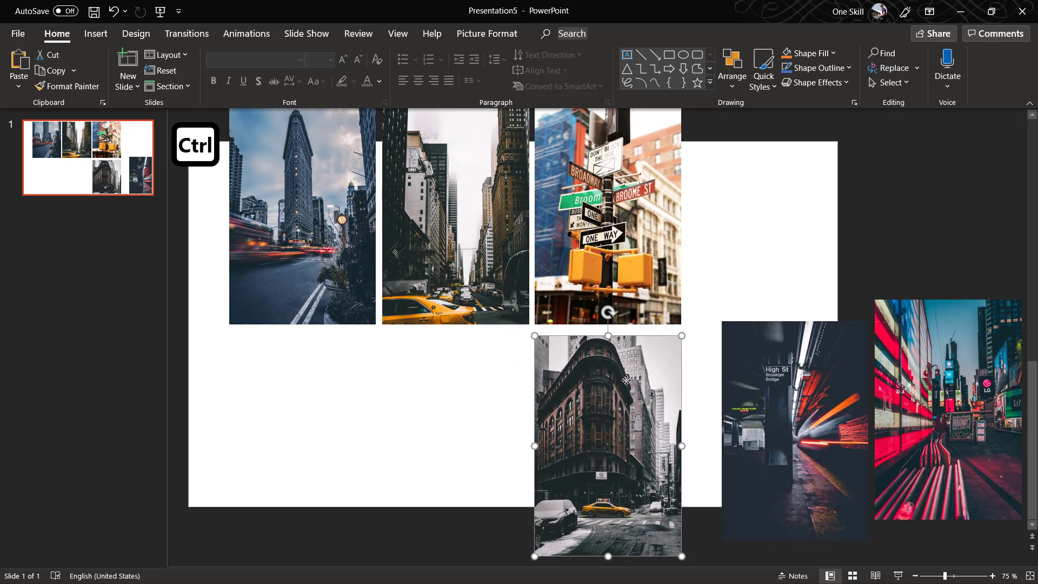
pyautogui.moveTo(626, 380); pyautogui.dragTo(625, 377)
pyautogui.moveTo(791, 371); pyautogui.dragTo(480, 368)
pyautogui.moveTo(943, 356); pyautogui.dragTo(296, 397)
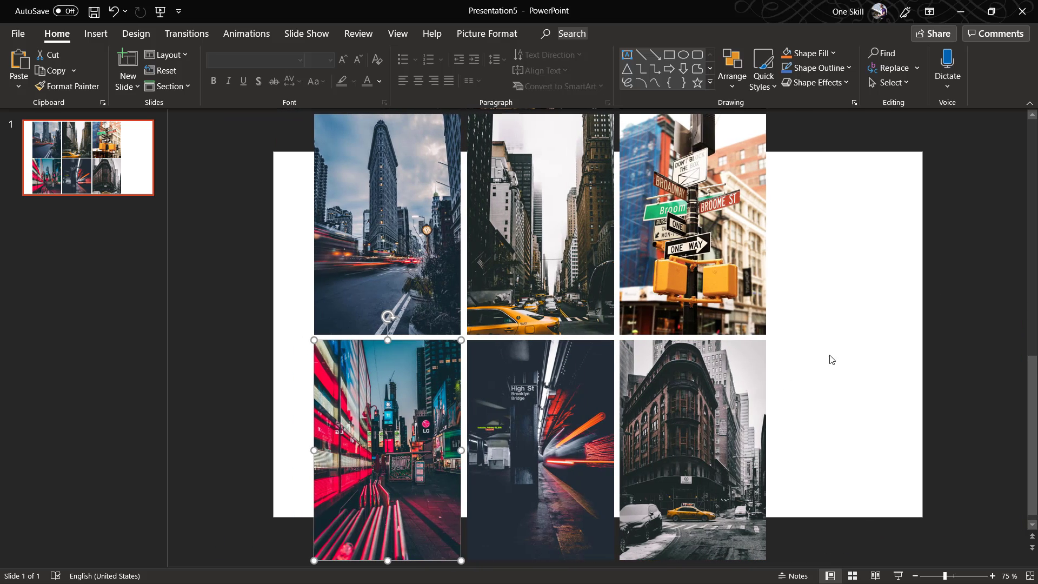
pyautogui.click(830, 359)
# Shift the whole nine-photo grid right and down, then copy all nine photos
pyautogui.scroll(-5, 827, 347)
pyautogui.hotkey('ctrl', 'a')
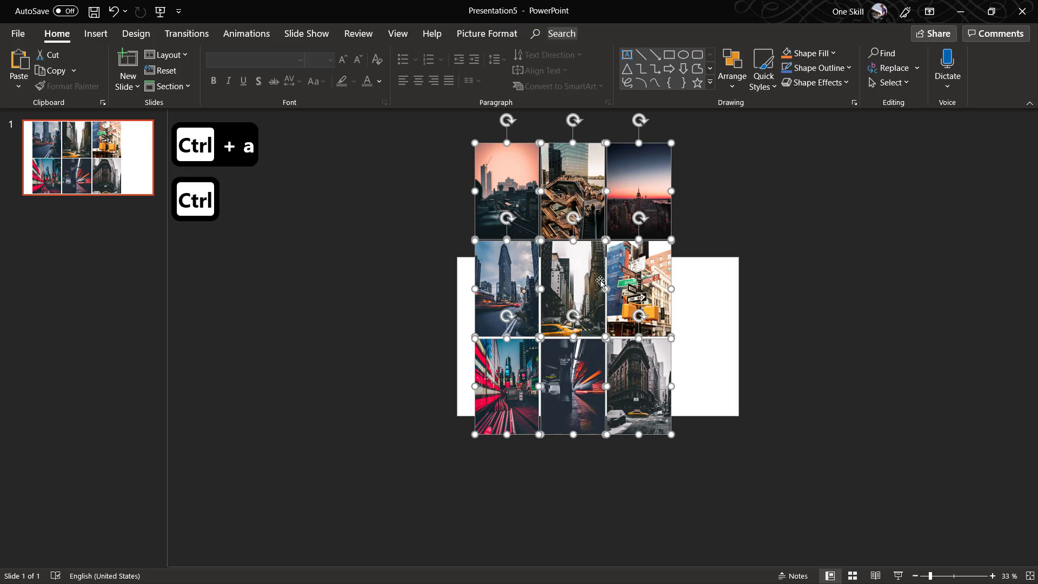
pyautogui.moveTo(581, 261); pyautogui.dragTo(613, 308)
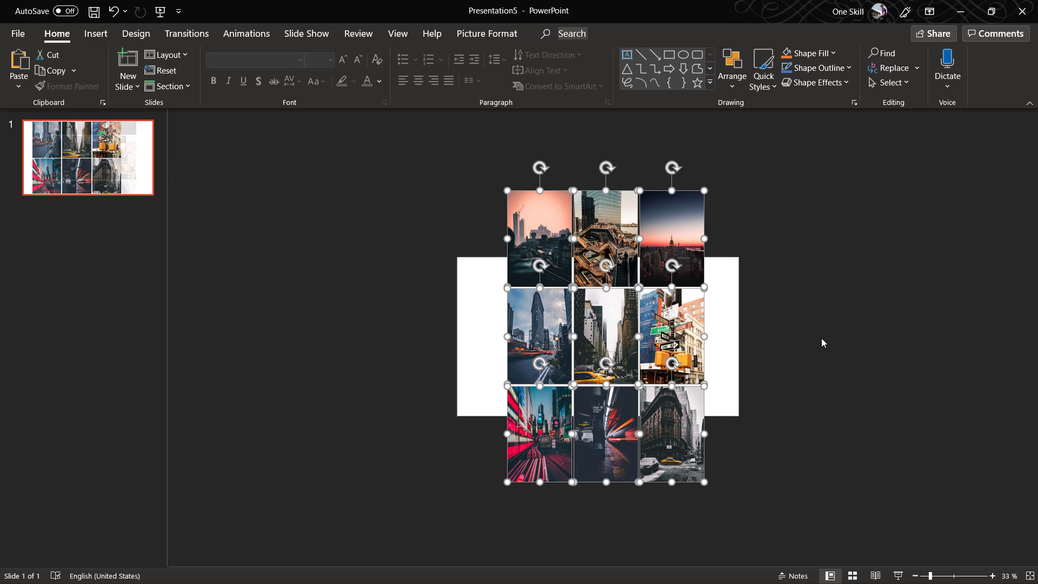
pyautogui.scroll(3, 864, 388)
pyautogui.click(891, 297)
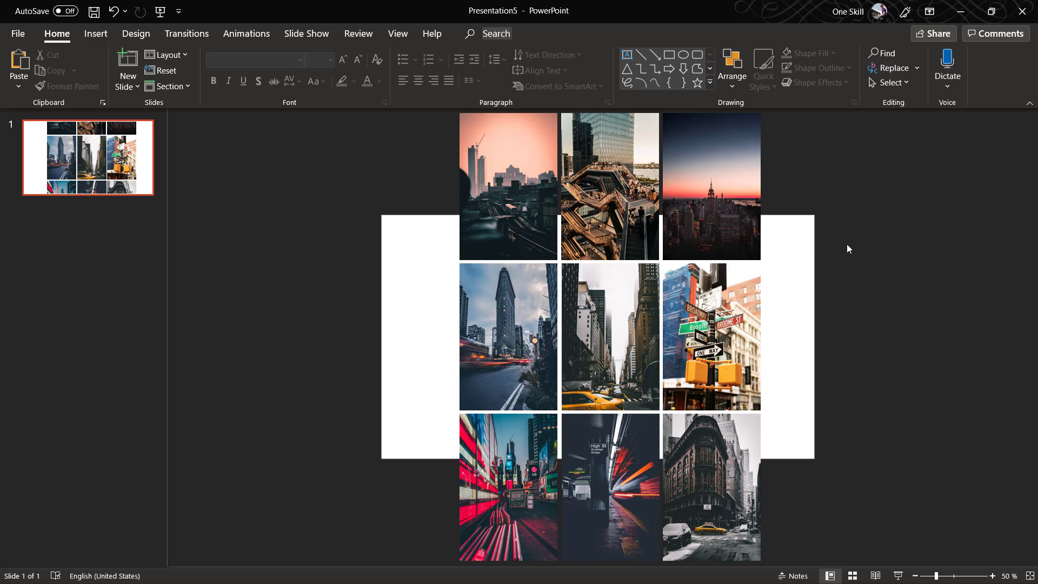
pyautogui.hotkey('ctrl', 'a')
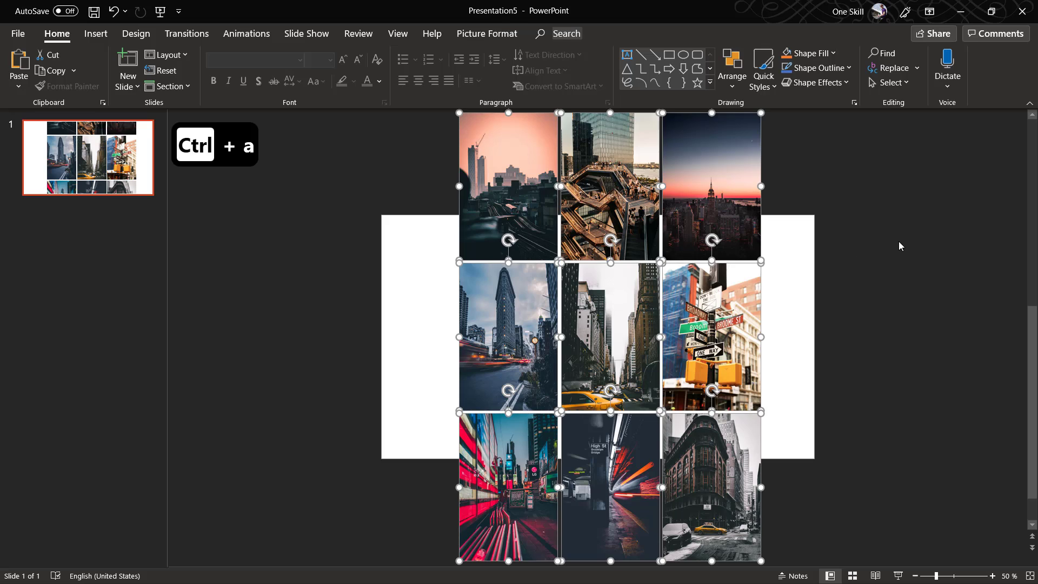
pyautogui.hotkey('ctrl', 'c')
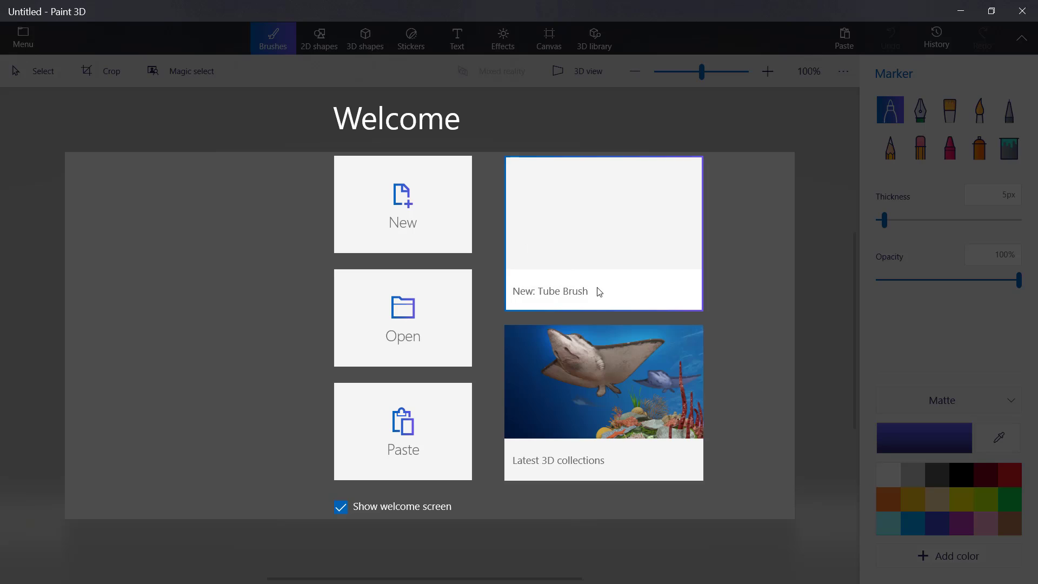
# Paste the photo grid onto a new Paint 3D canvas and make it a 3D object
pyautogui.click(420, 209)
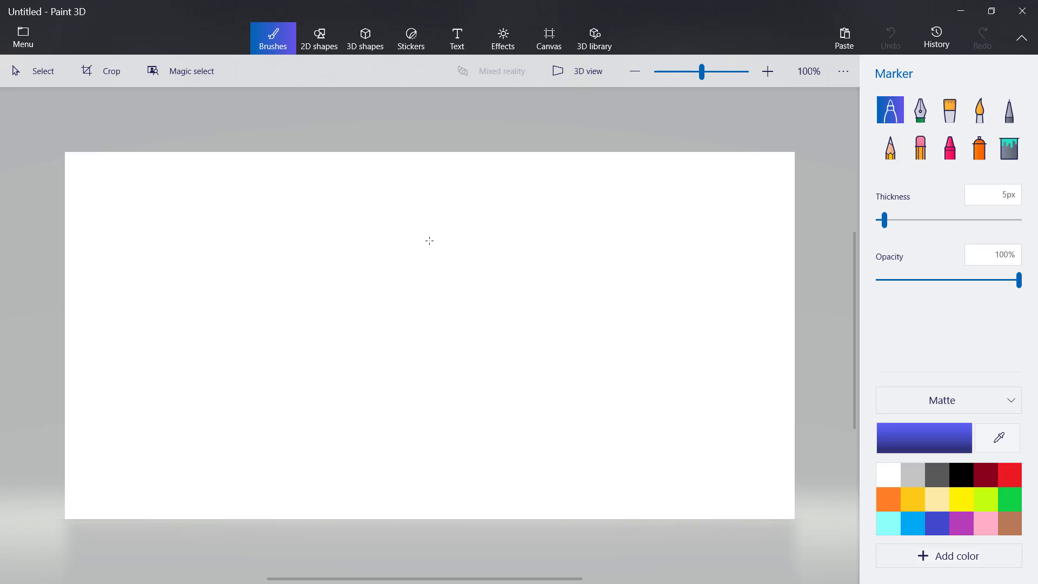
pyautogui.hotkey('ctrl', 'v')
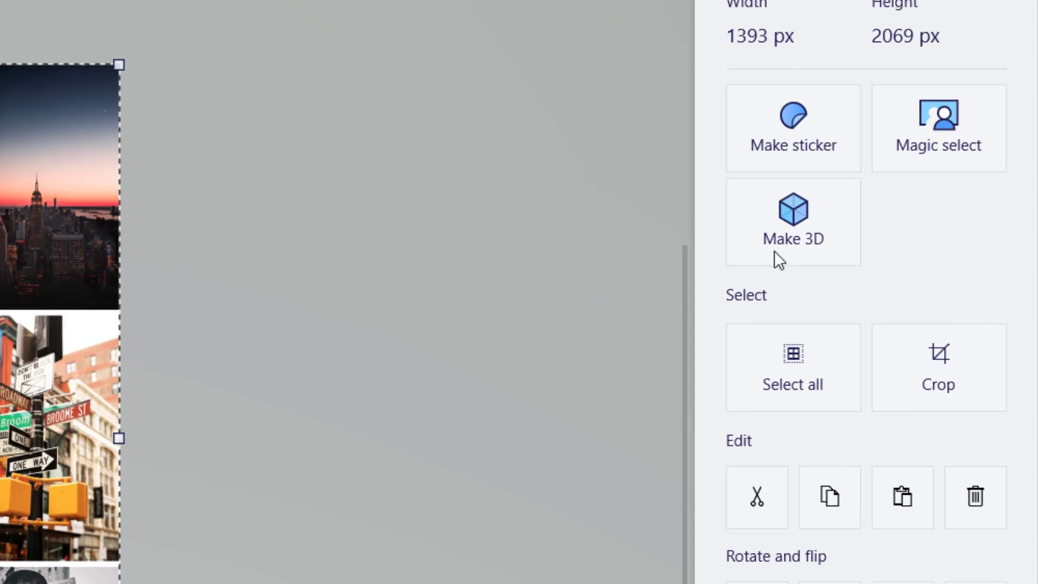
pyautogui.click(779, 259)
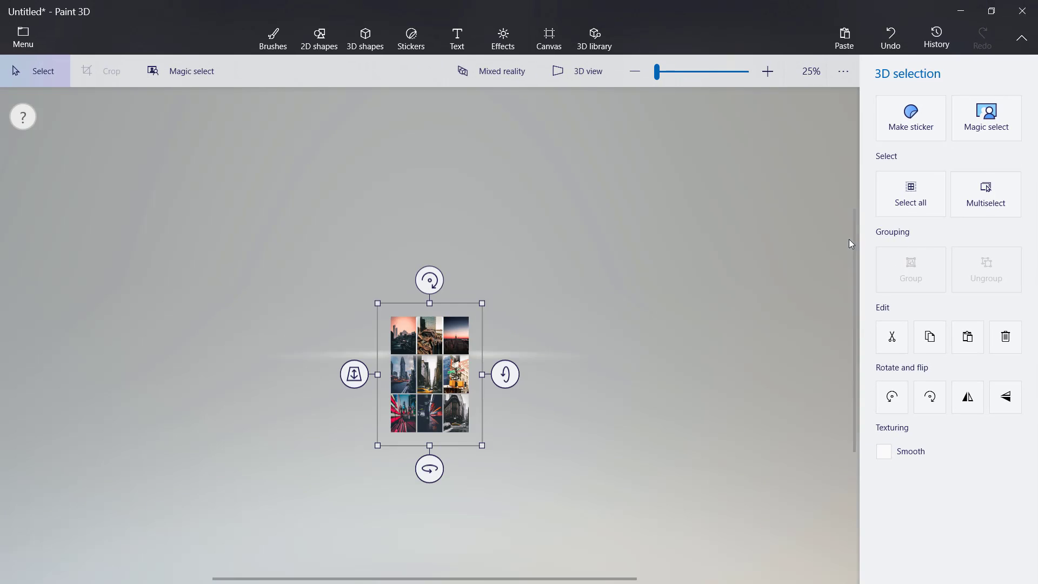
# Save the collage as a GLB 3D model named '3d model' and return to PowerPoint
pyautogui.scroll(2, 850, 243)
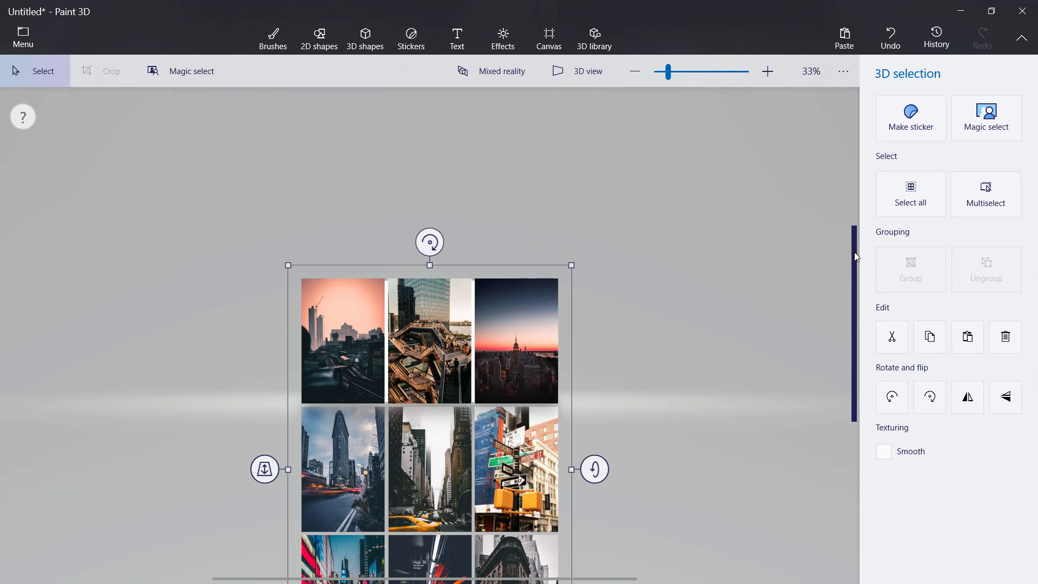
pyautogui.moveTo(855, 256); pyautogui.dragTo(870, 426)
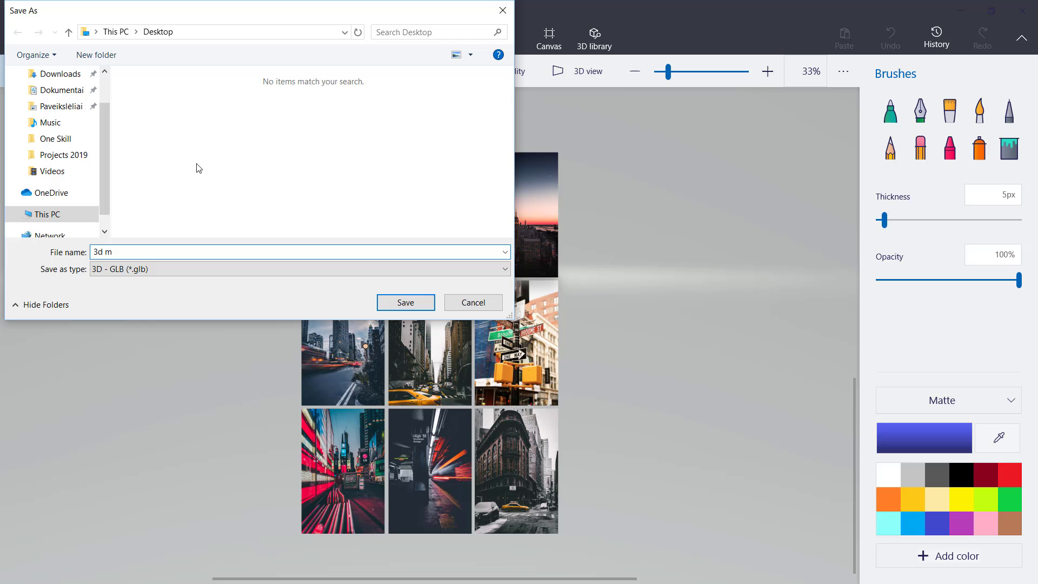
pyautogui.press('Return')
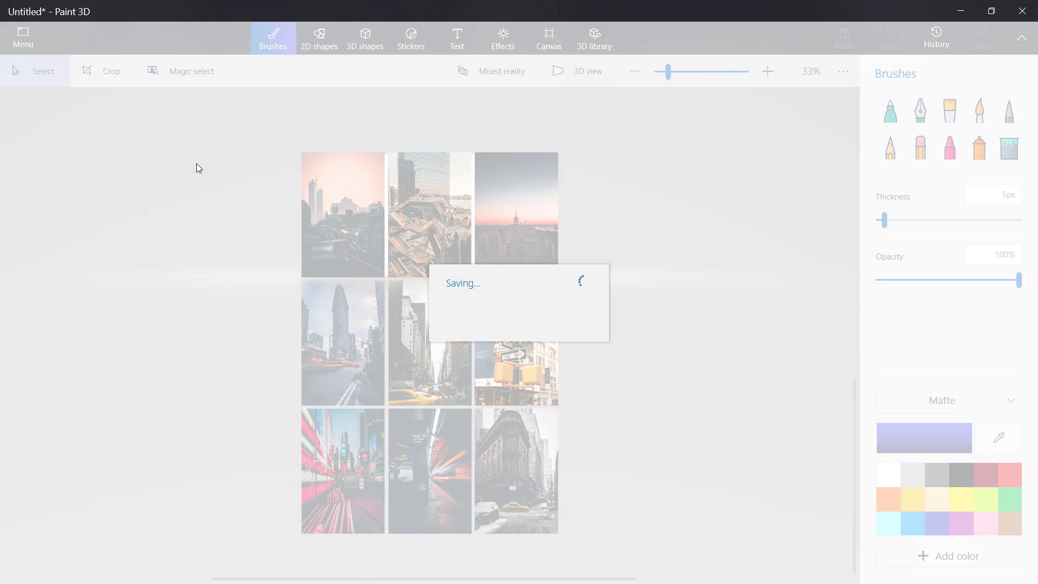
pyautogui.hotkey('alt', 'Tab')
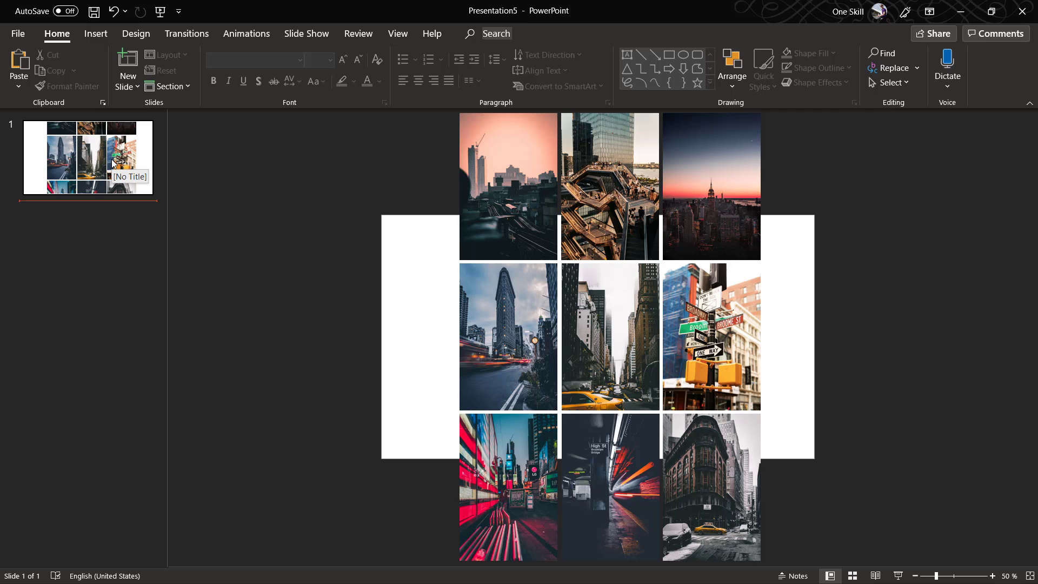
# Add a new blank slide 2 after the collage slide
pyautogui.rightClick(77, 215)
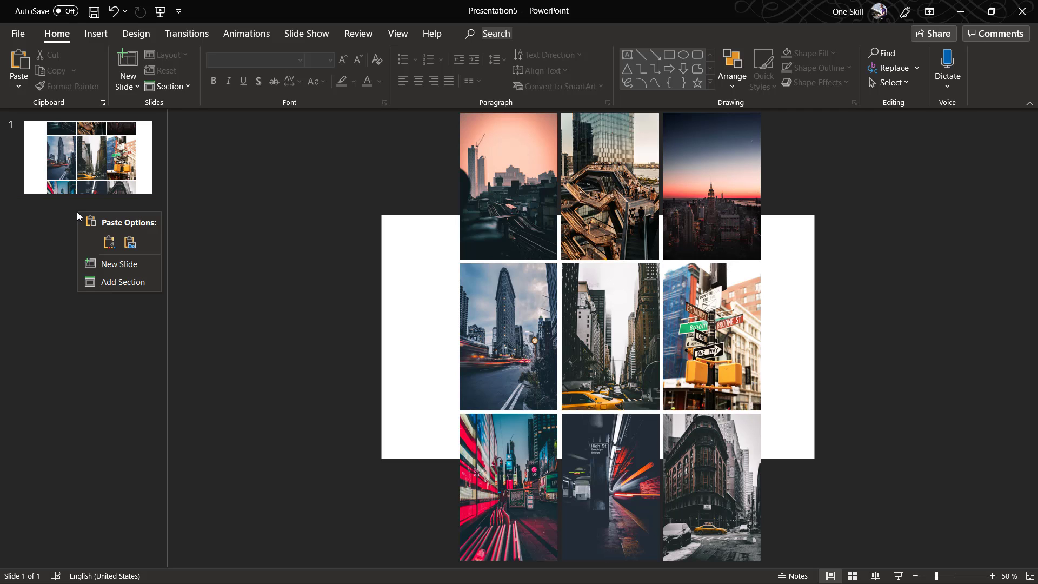
pyautogui.click(118, 264)
pyautogui.click(137, 184)
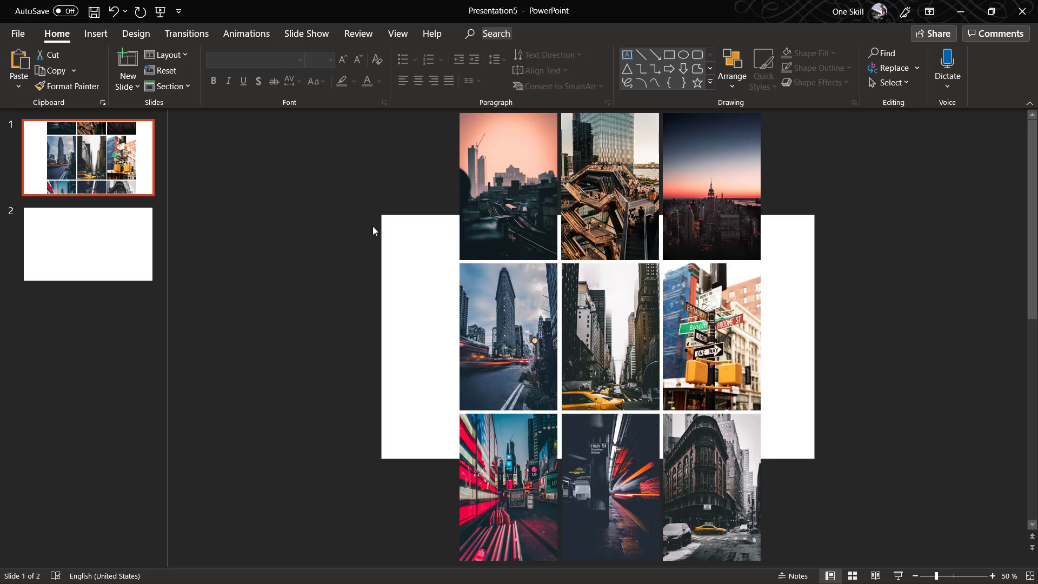
pyautogui.click(505, 187)
pyautogui.click(120, 244)
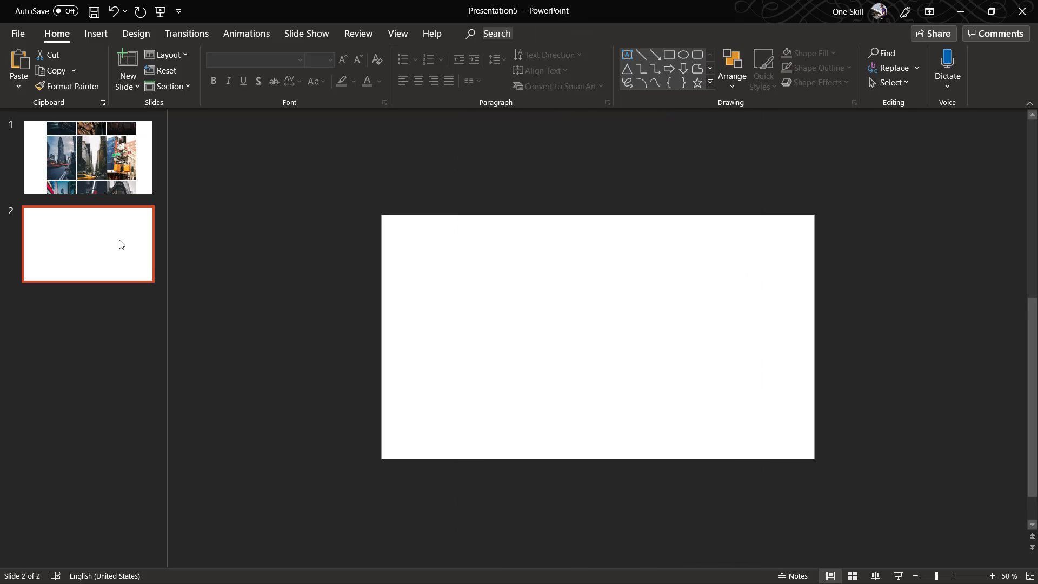
# Insert the 3d model.glb file onto slide 2 as a 3D model
pyautogui.click(96, 35)
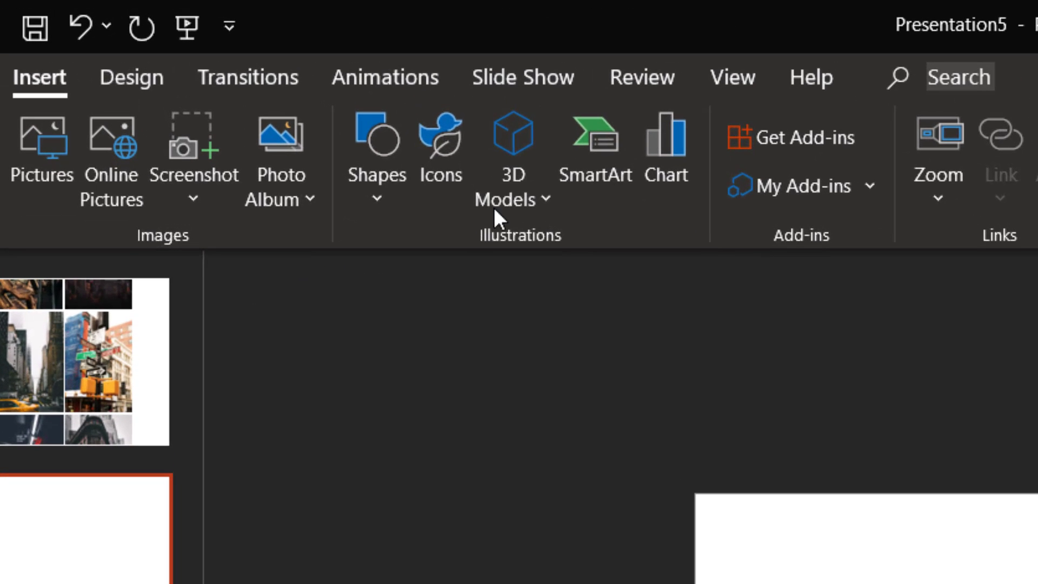
pyautogui.click(511, 199)
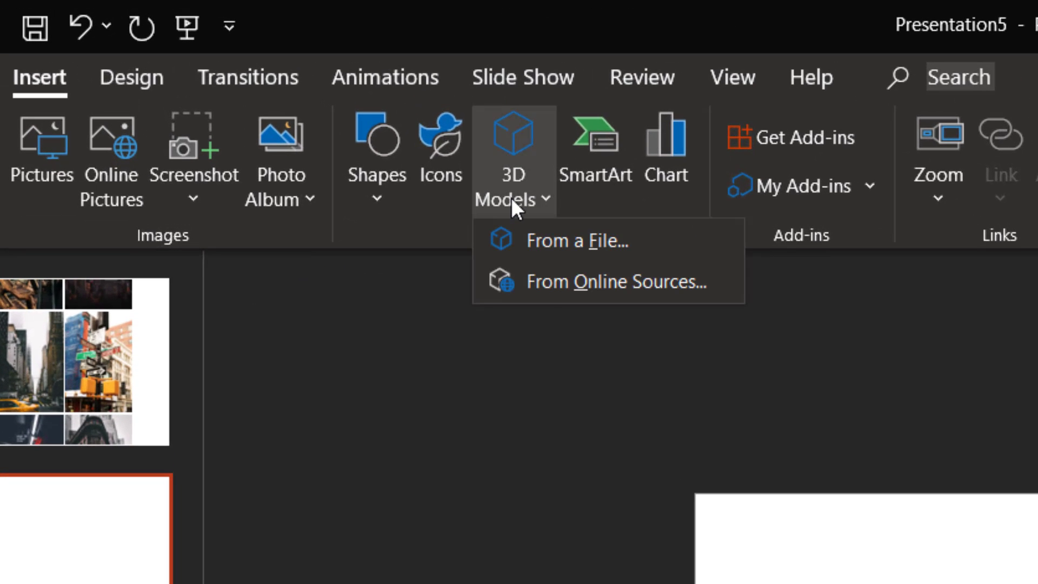
pyautogui.click(543, 231)
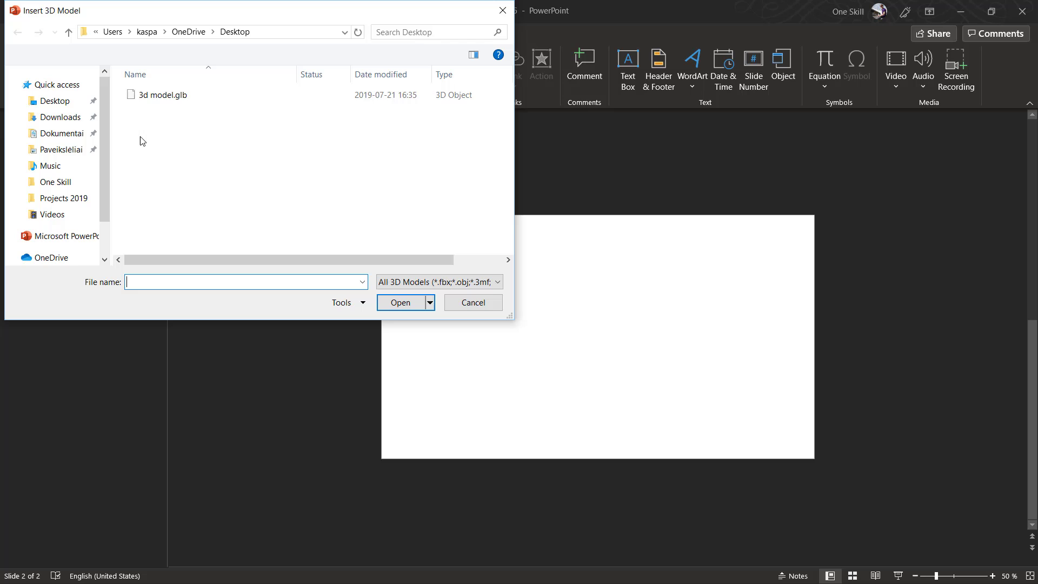
pyautogui.click(181, 96)
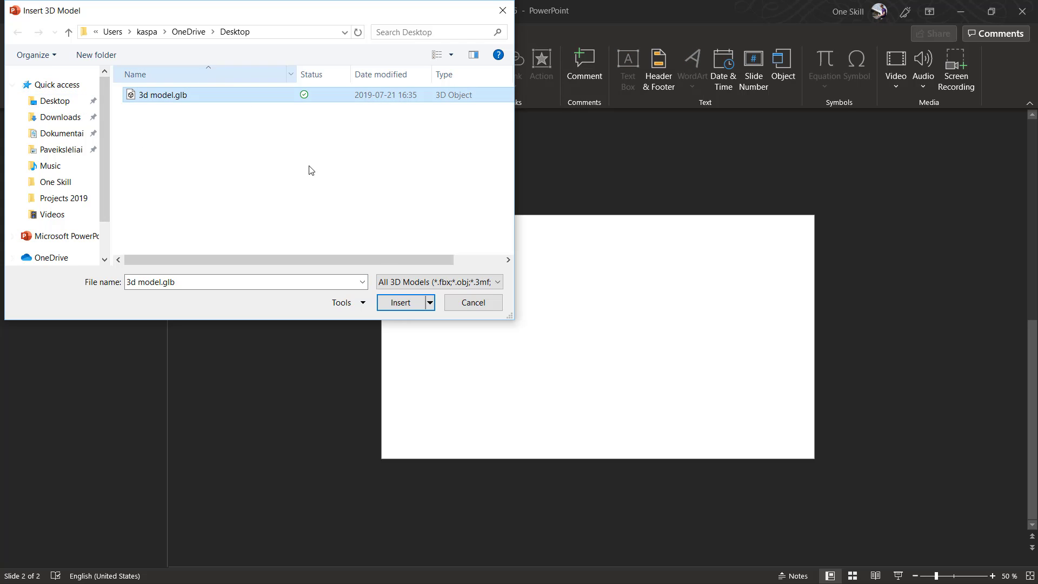
pyautogui.click(400, 304)
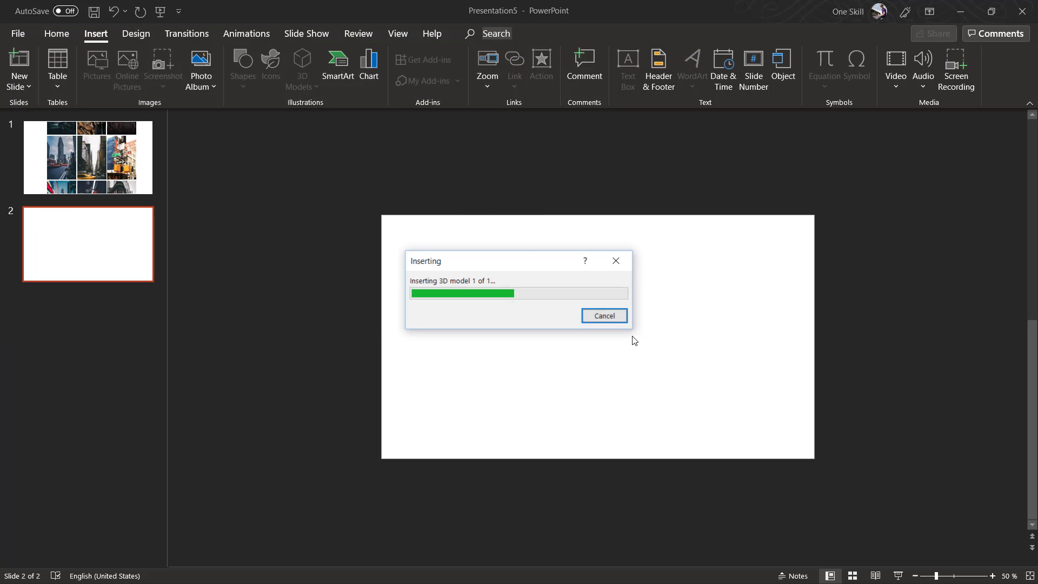
# Enlarge the 3D photo grid on slide 2 to 14,91 cm high
pyautogui.keyDown('ctrl'); pyautogui.scroll(3, 630, 323); pyautogui.keyUp('ctrl')
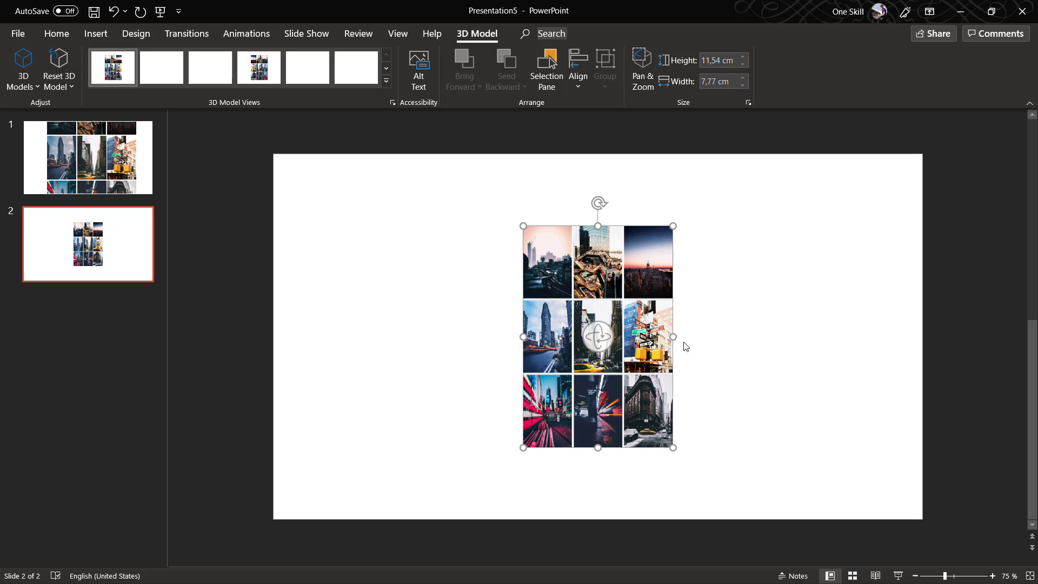
pyautogui.moveTo(672, 226); pyautogui.dragTo(702, 203)
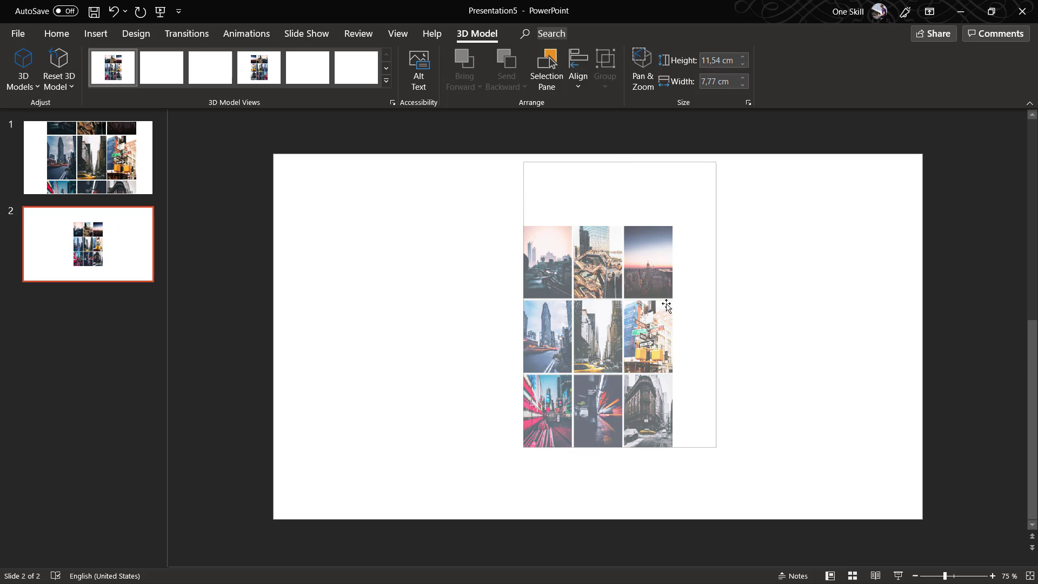
pyautogui.keyDown('ctrl'); pyautogui.scroll(5, 658, 343); pyautogui.keyUp('ctrl')
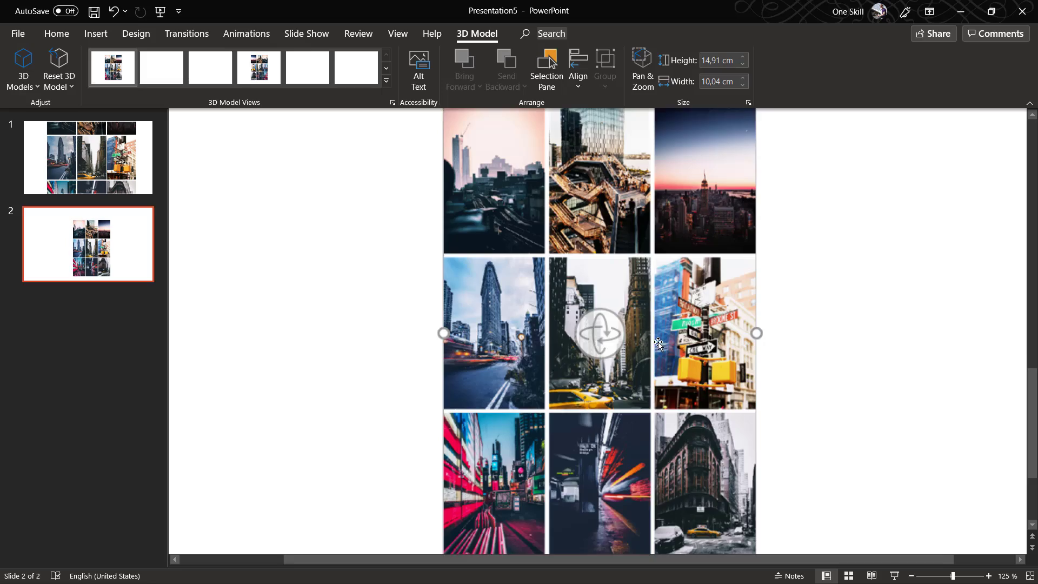
# Try tilting the photo grid in 3D, undoing each rotation to keep it flat
pyautogui.moveTo(601, 333); pyautogui.dragTo(583, 206)
pyautogui.hotkey('ctrl', 'z')
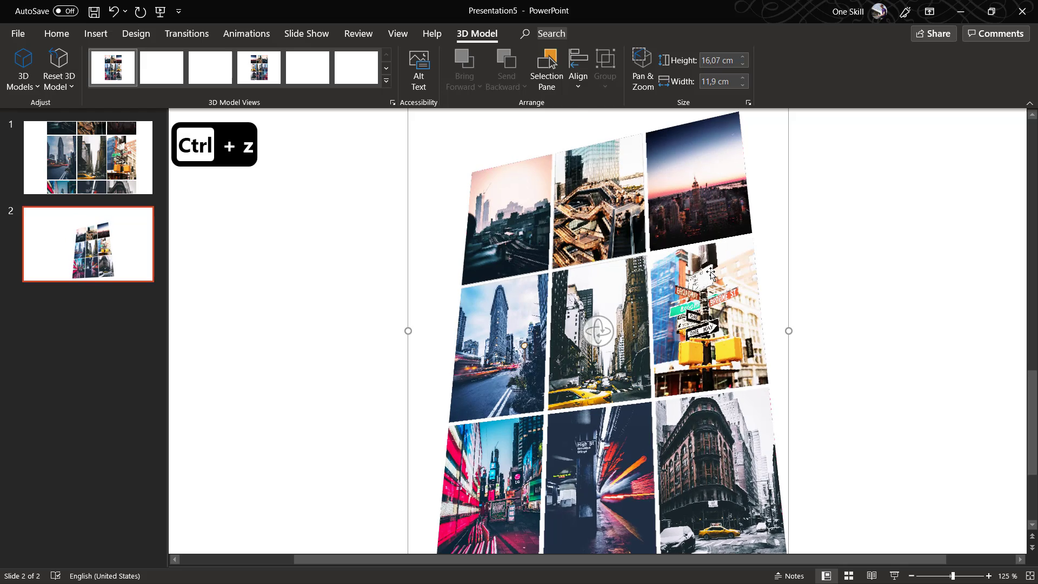
pyautogui.hotkey('ctrl', 'z')
pyautogui.scroll(-3, 806, 286)
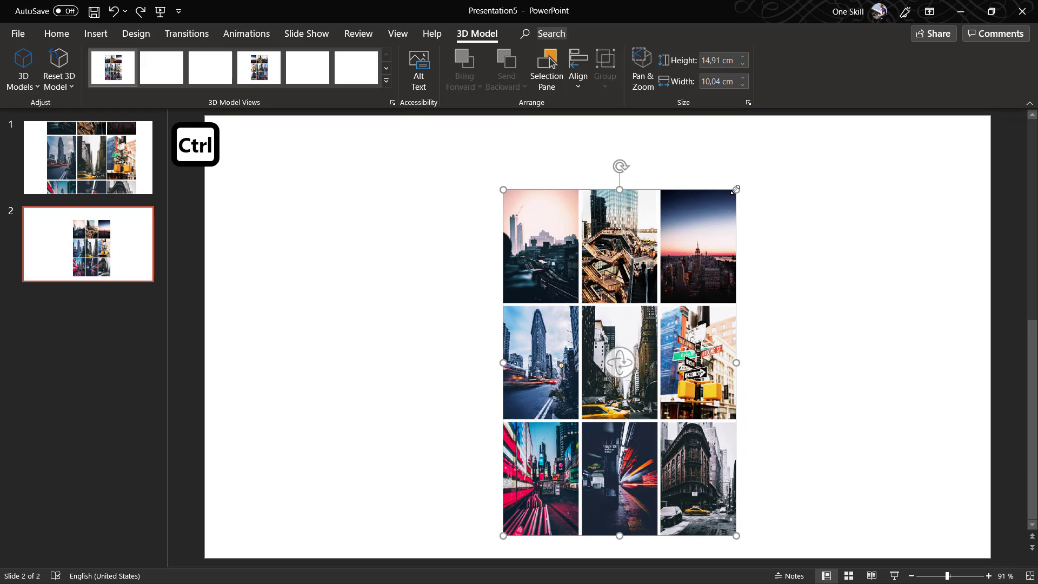
pyautogui.moveTo(696, 371); pyautogui.dragTo(762, 345)
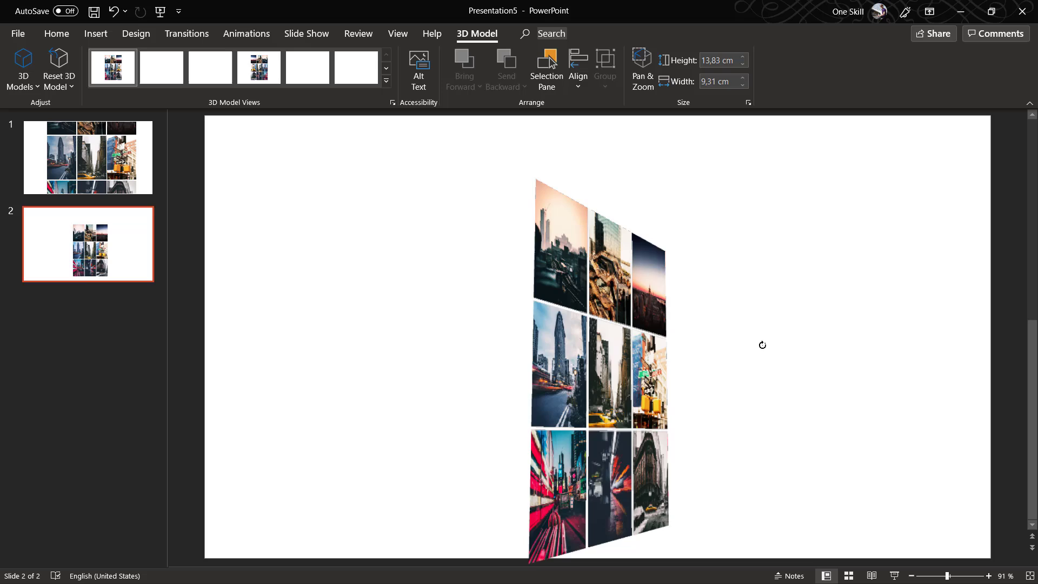
pyautogui.hotkey('ctrl', 'z')
pyautogui.scroll(-2, 413, 290)
# Copy the dark city background from 3D Portfolio onto slide 2 and send it behind the collage
pyautogui.hotkey('alt', 'Tab')
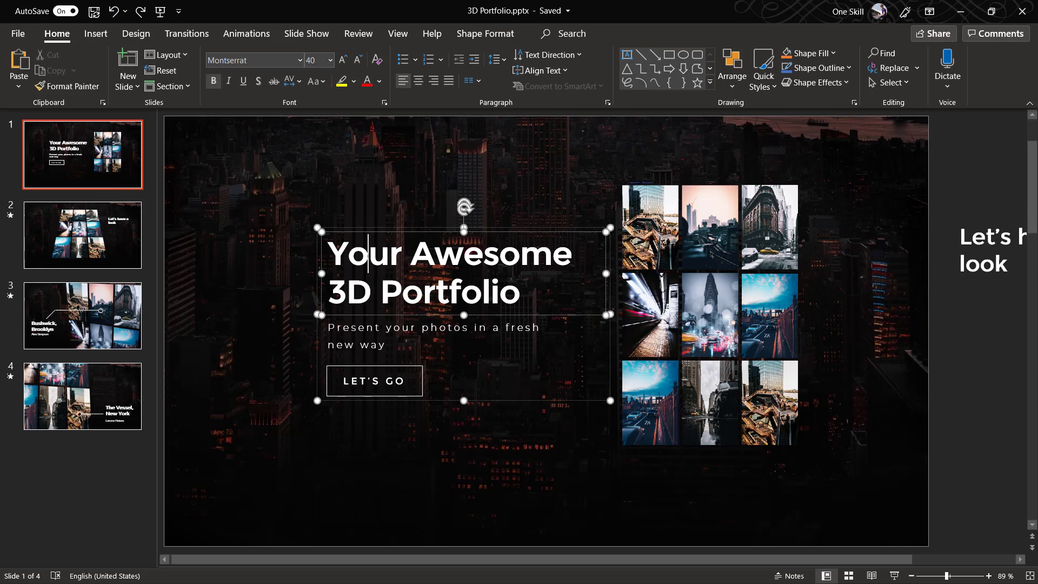
pyautogui.scroll(-2, 543, 205)
pyautogui.click(558, 186)
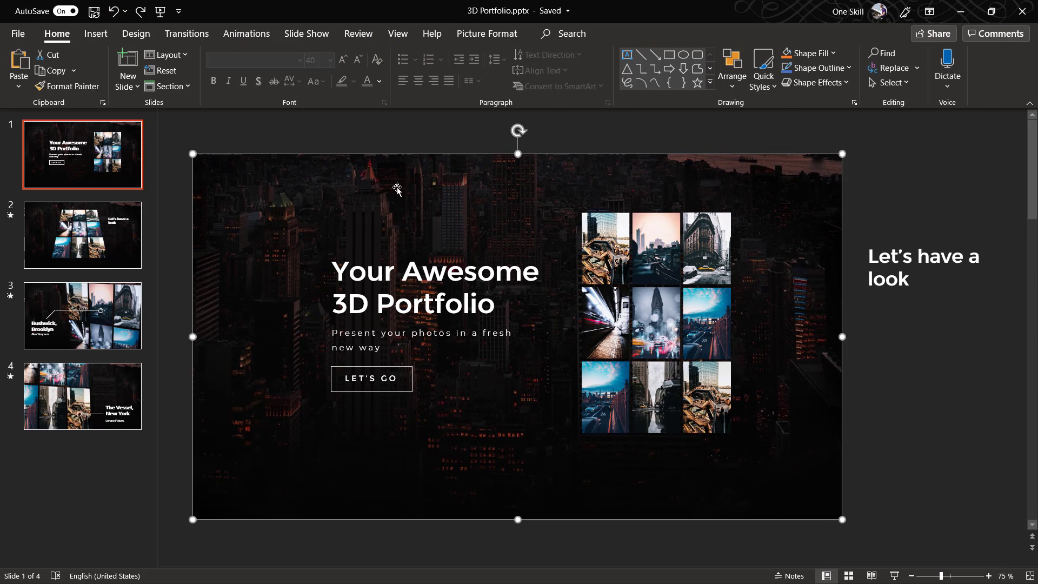
pyautogui.hotkey('ctrl', 'z')
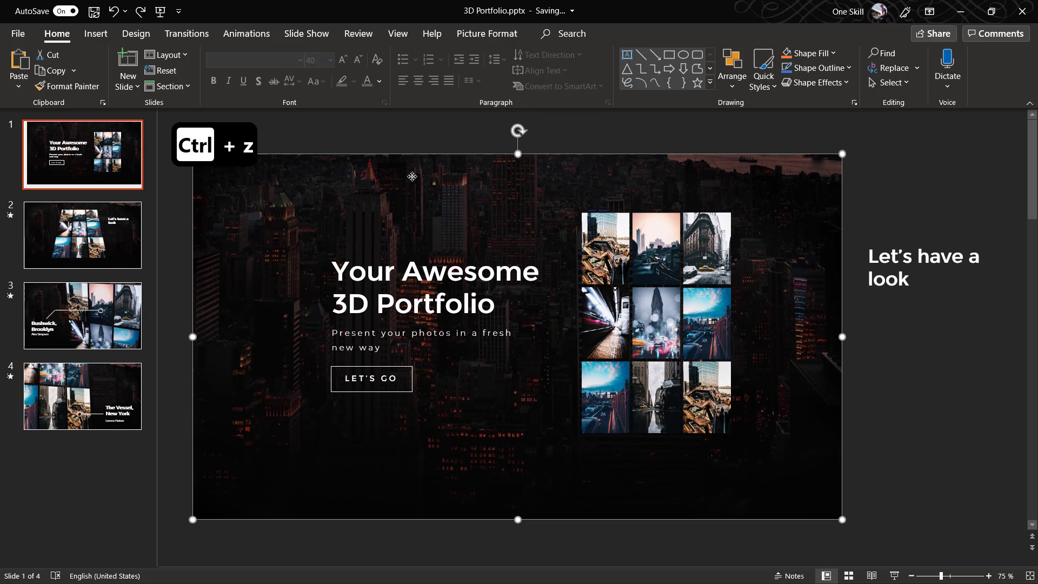
pyautogui.hotkey('ctrl', 'c')
pyautogui.hotkey('alt', 'Tab')
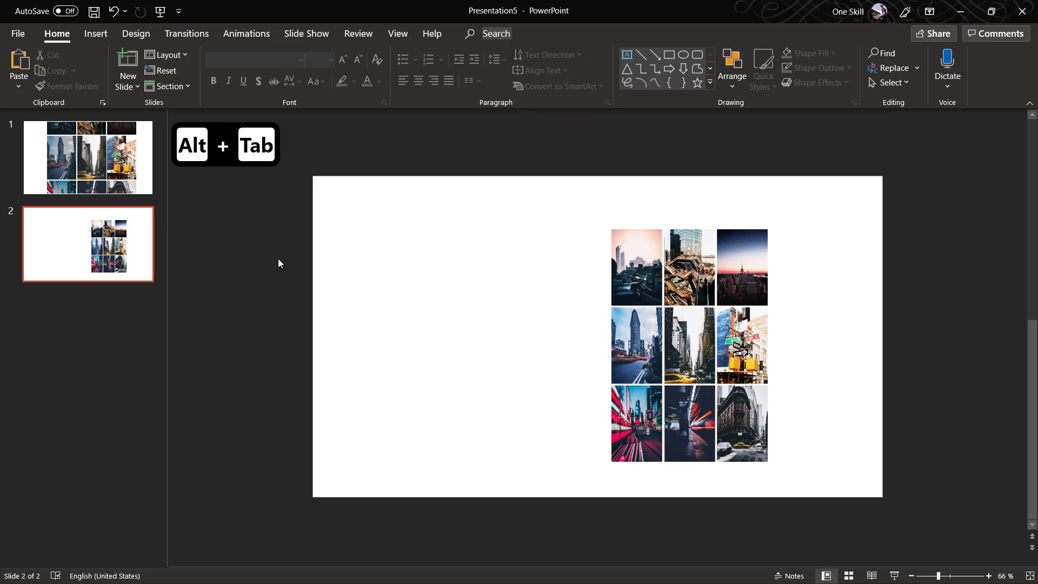
pyautogui.hotkey('ctrl', 'v')
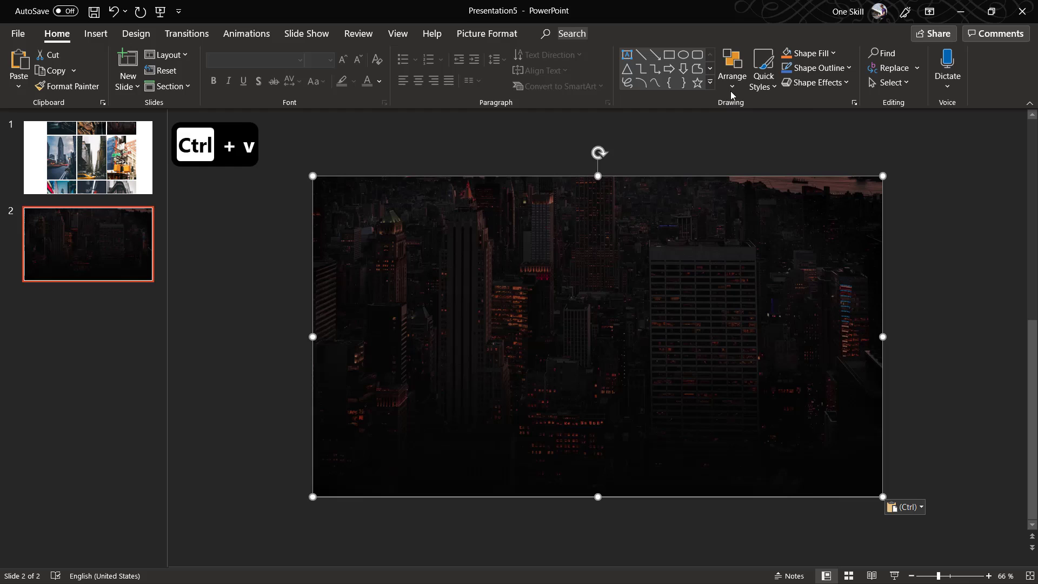
pyautogui.click(739, 87)
pyautogui.click(763, 142)
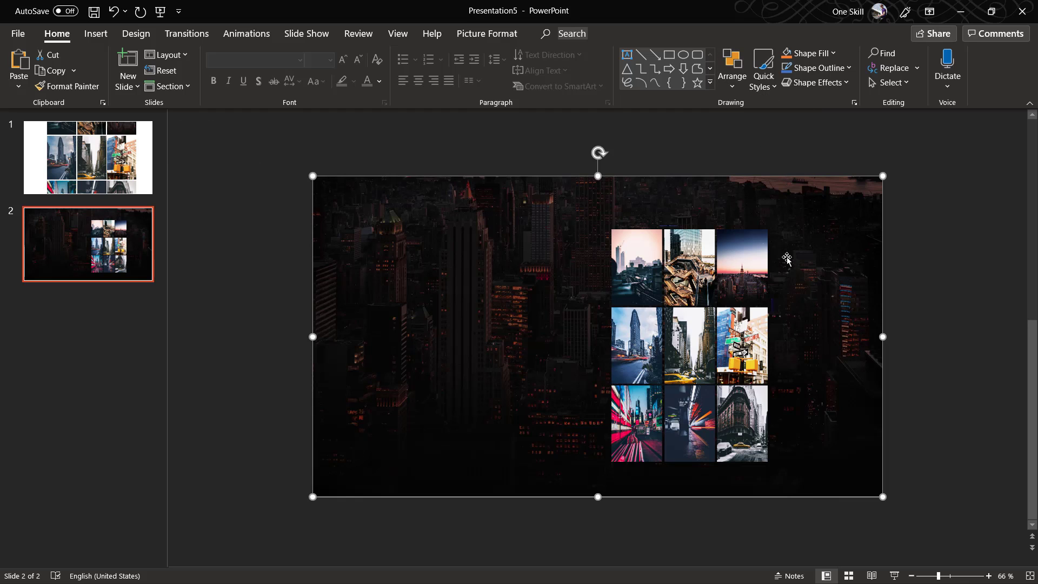
# Shift the photo collage right and slightly up, then delete the temporary dark background
pyautogui.click(754, 249)
pyautogui.moveTo(745, 264); pyautogui.dragTo(764, 258)
pyautogui.click(470, 273)
pyautogui.moveTo(470, 274)
pyautogui.mouseDown()
pyautogui.moveTo(462, 246)
pyautogui.moveTo(481, 270)
pyautogui.mouseUp()
pyautogui.press('Delete')
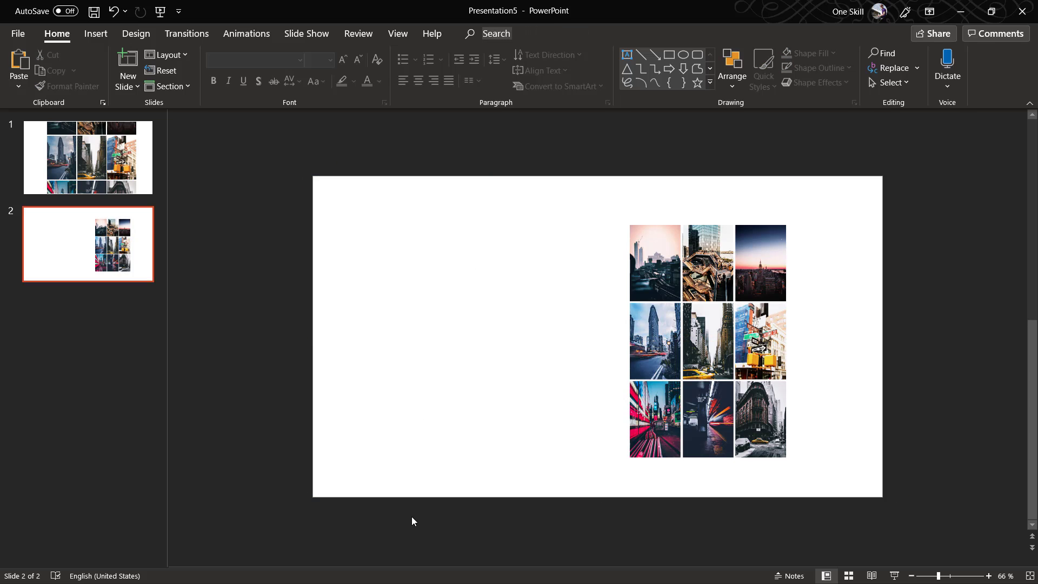
pyautogui.hotkey('alt', 'Tab')
# Copy the 'La haut' night city photo from Unsplash and paste it onto slide 2 of Presentation5
pyautogui.click(733, 307)
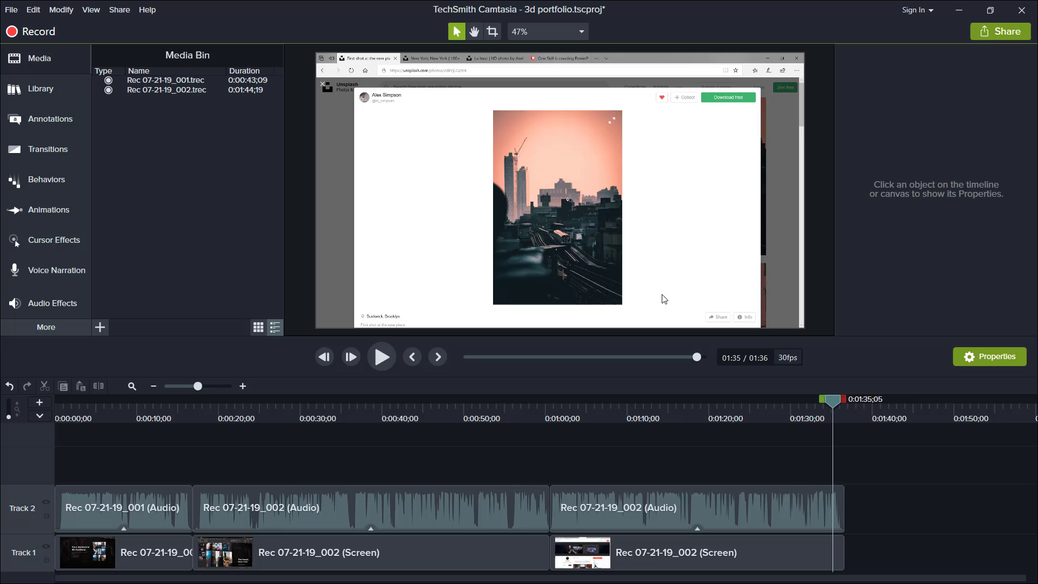
pyautogui.hotkey('alt', 'Tab')
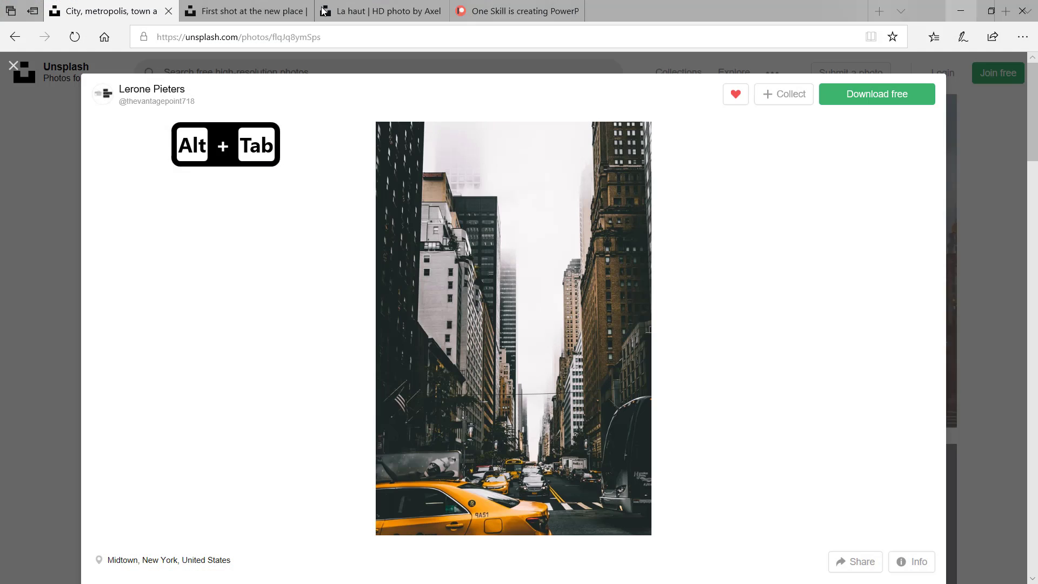
pyautogui.click(270, 13)
pyautogui.click(349, 11)
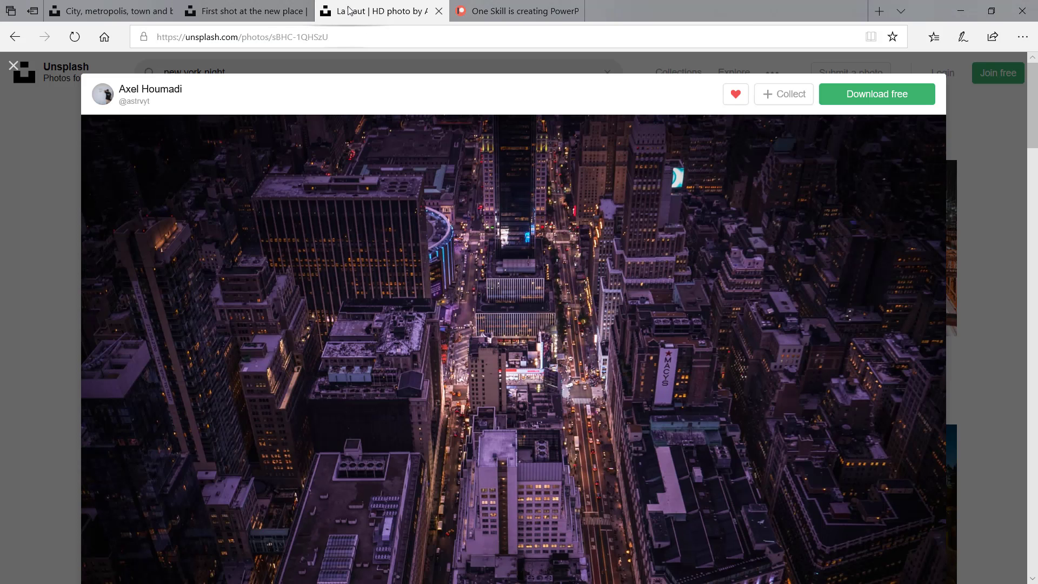
pyautogui.scroll(-2, 492, 306)
pyautogui.rightClick(485, 296)
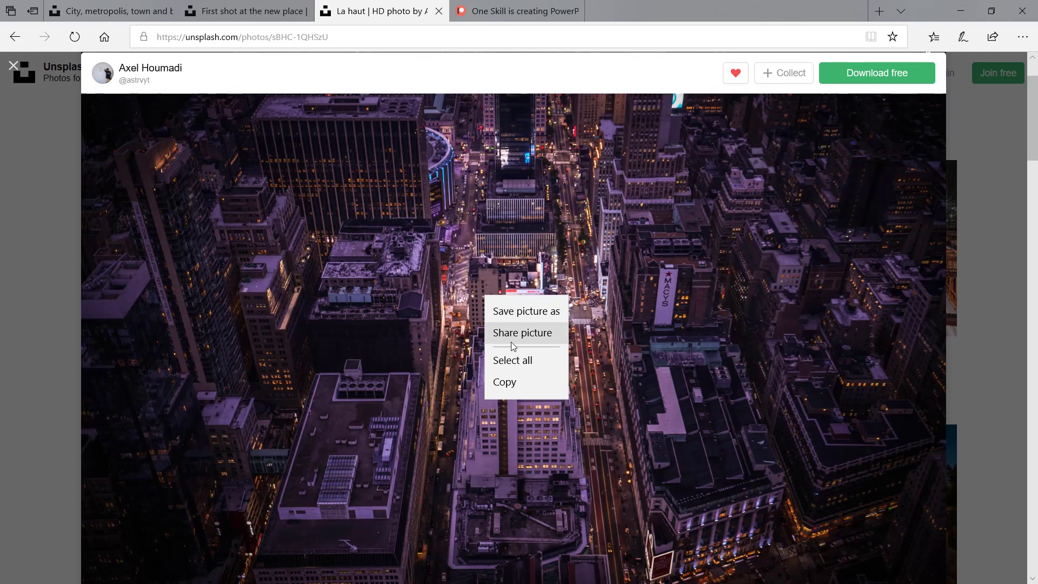
pyautogui.click(516, 384)
pyautogui.hotkey('alt', 'Tab')
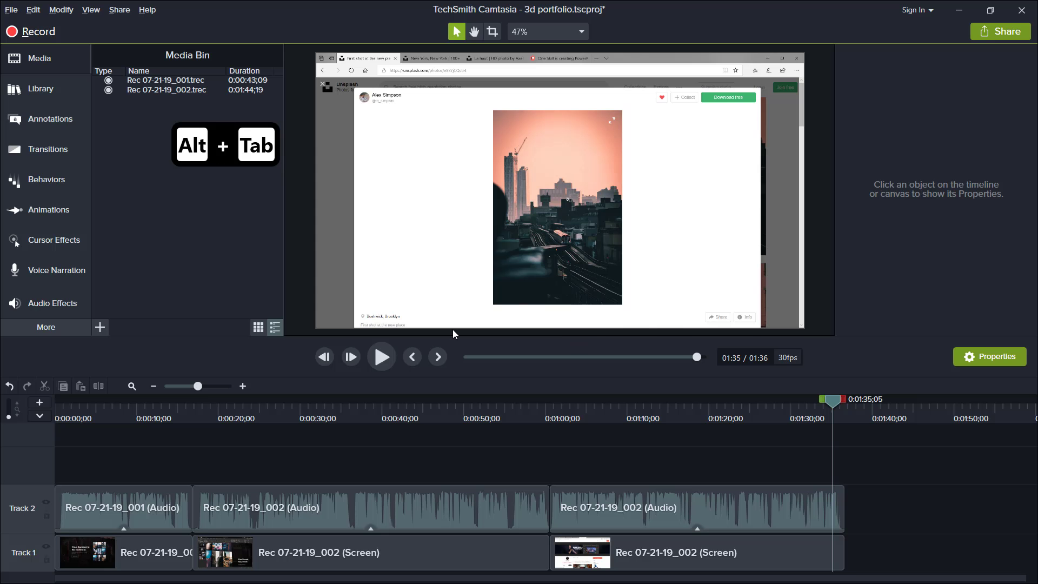
pyautogui.hotkey('alt', 'Tab')
pyautogui.press('Tab')
pyautogui.hotkey('ctrl', 'v')
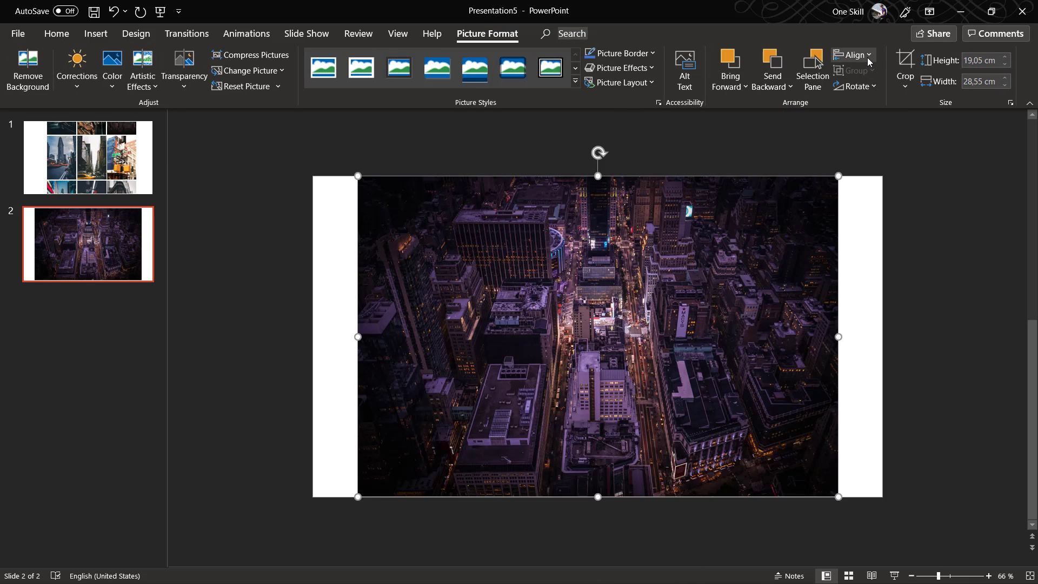
# Crop the night city photo to 16:9, align it left and top, and enlarge it to fill the slide
pyautogui.click(905, 85)
pyautogui.moveTo(956, 140)
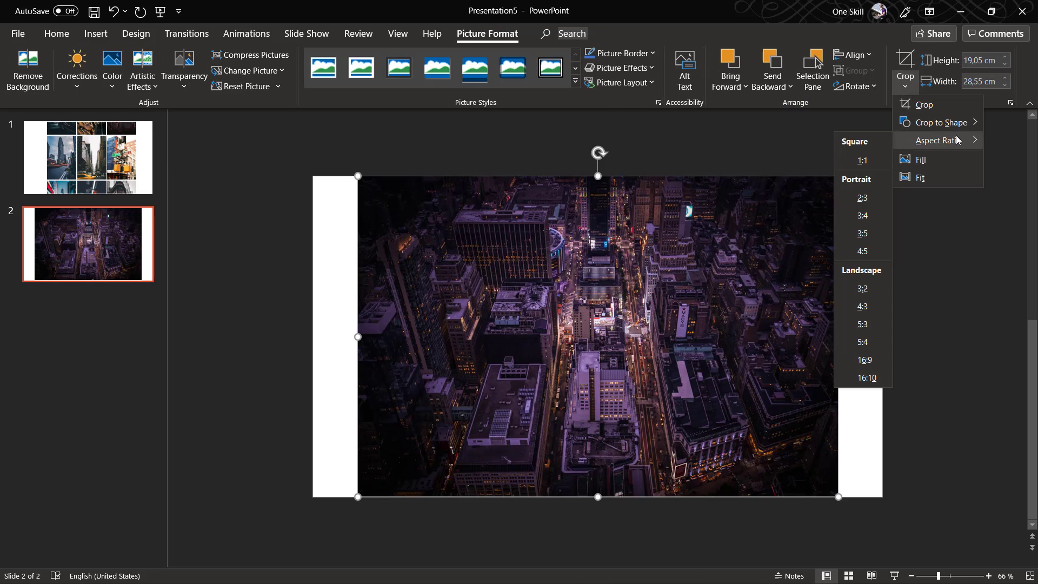
pyautogui.click(863, 356)
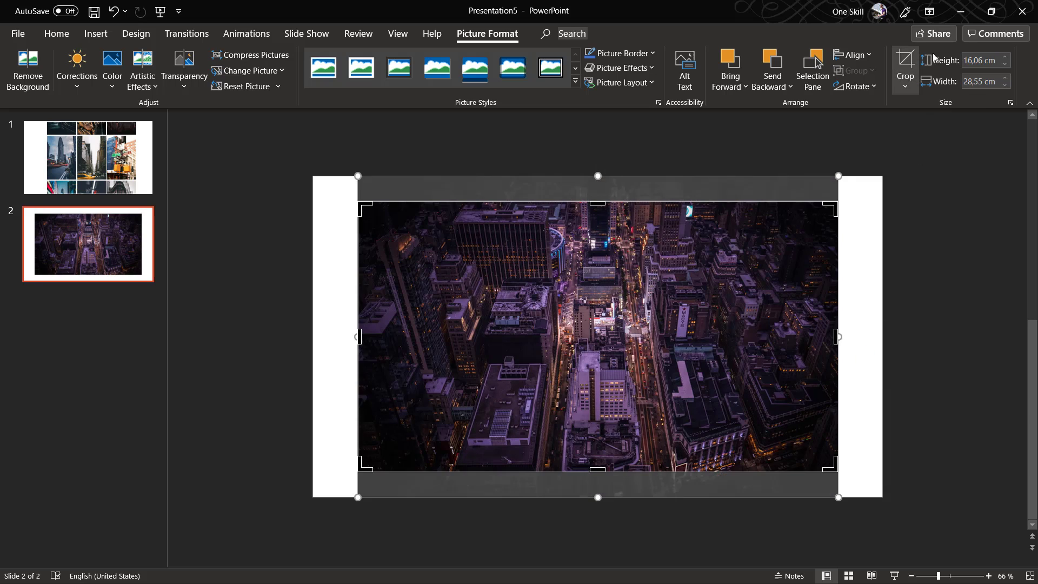
pyautogui.click(905, 60)
pyautogui.click(854, 55)
pyautogui.click(871, 72)
pyautogui.click(854, 55)
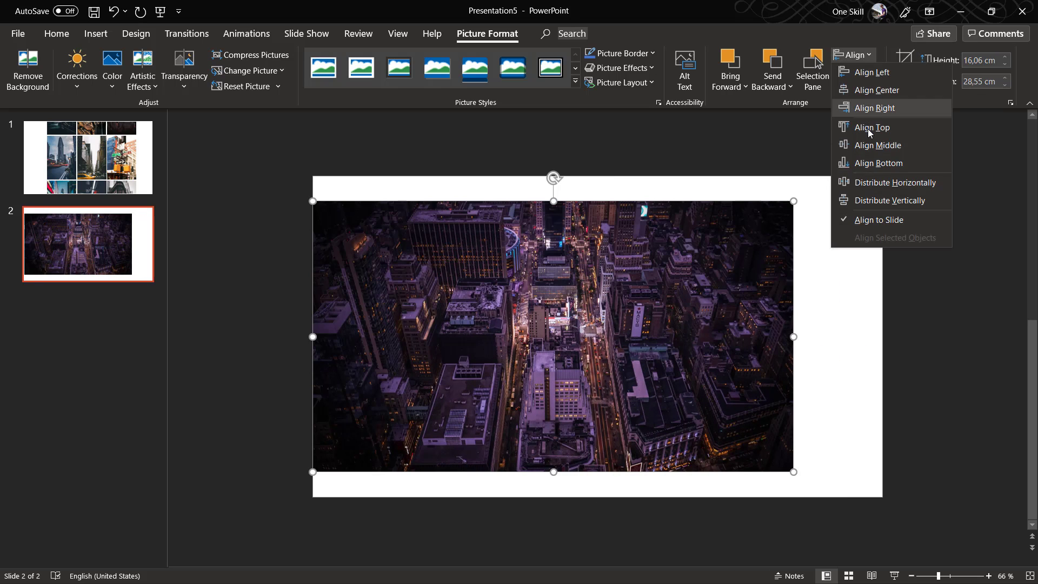
pyautogui.click(871, 127)
pyautogui.moveTo(795, 448); pyautogui.dragTo(882, 496)
# Send the city photo behind the photo grid and open its Format Picture settings
pyautogui.click(778, 88)
pyautogui.click(792, 104)
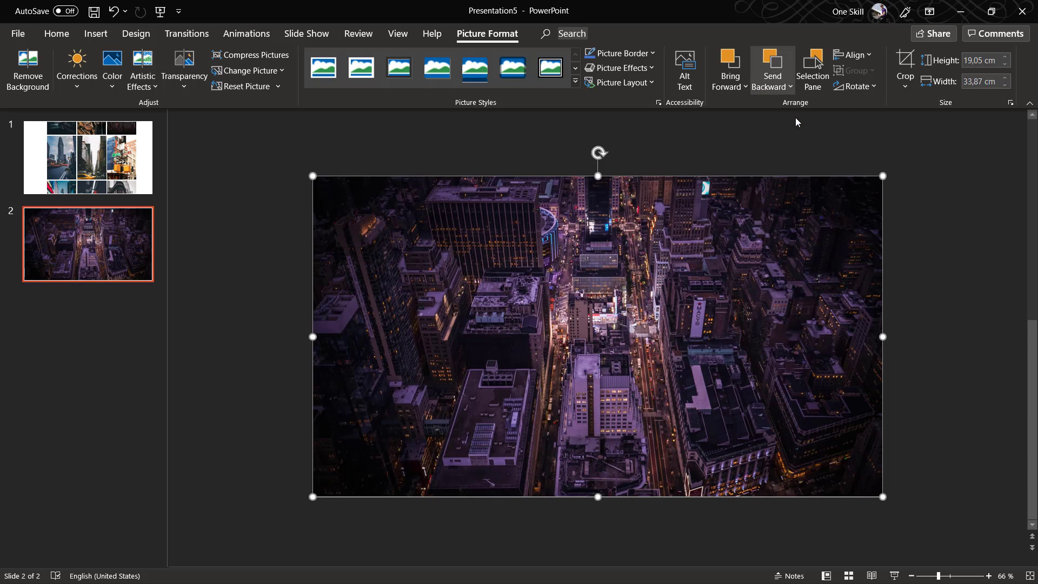
pyautogui.rightClick(846, 235)
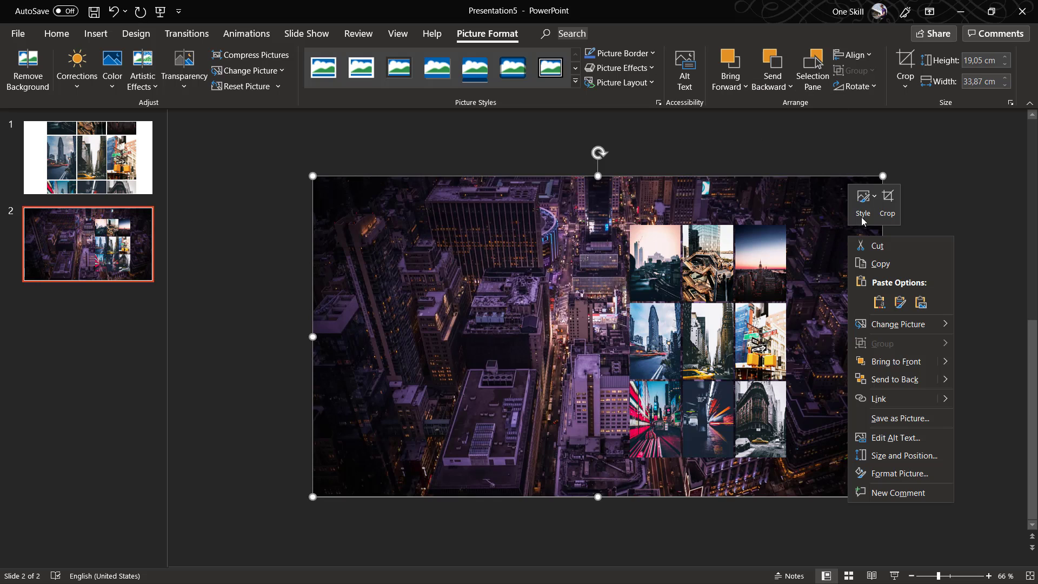
pyautogui.click(908, 478)
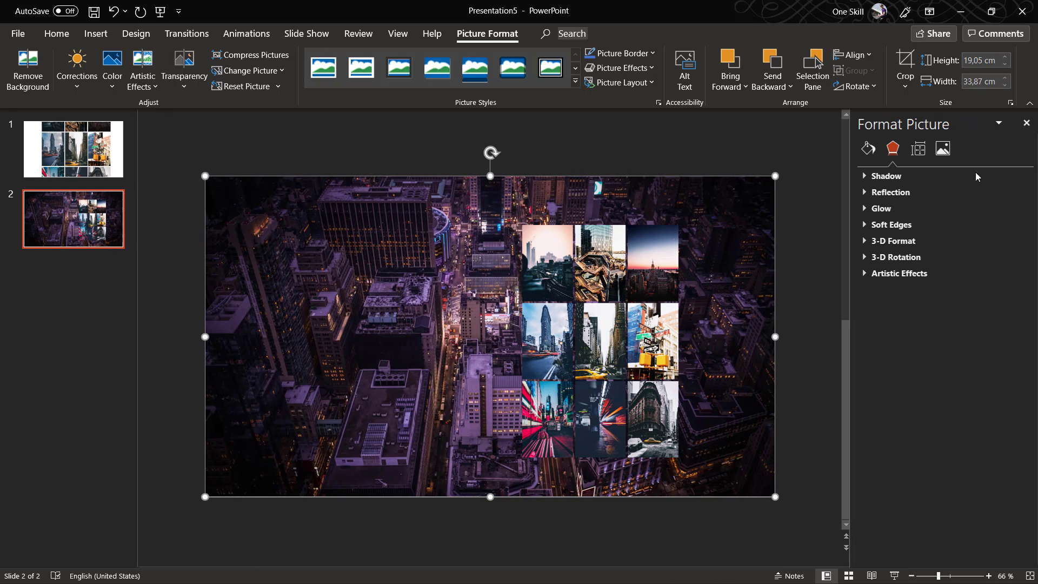
# Set the background photo's brightness to -50% in Picture Corrections, then fit the slide to the window
pyautogui.click(939, 148)
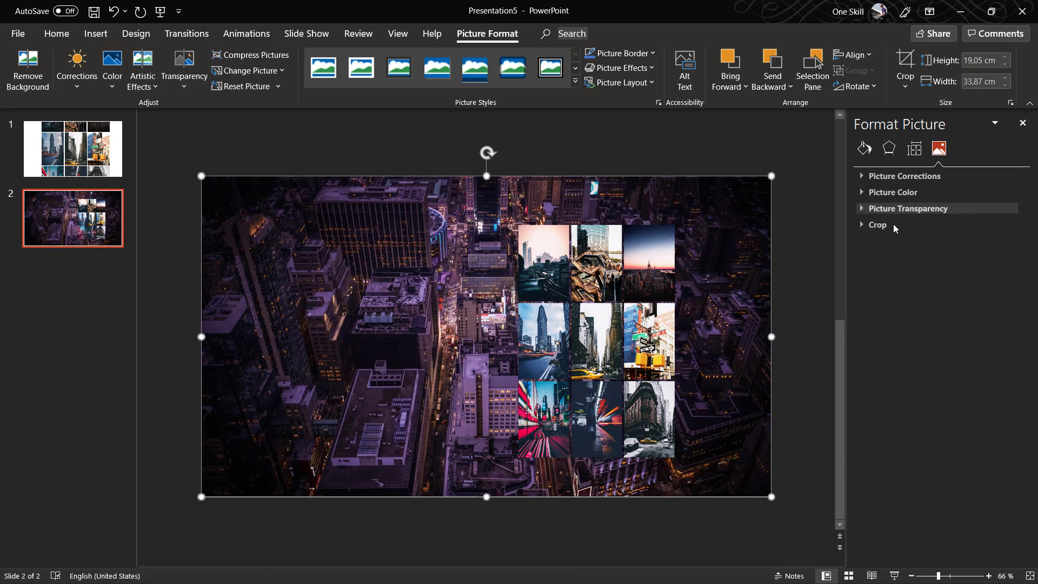
pyautogui.click(860, 176)
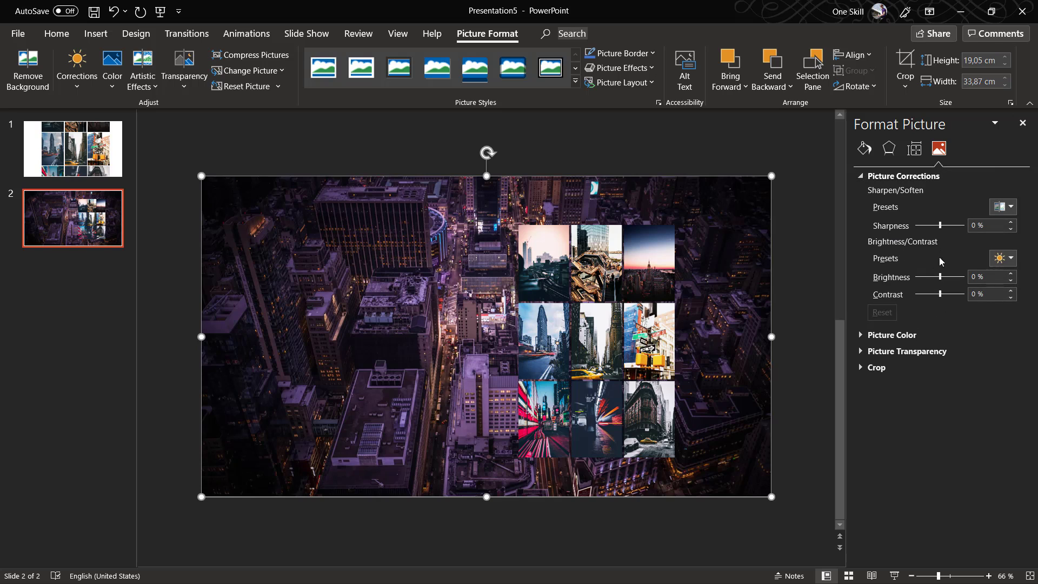
pyautogui.click(974, 276)
pyautogui.write('-50')
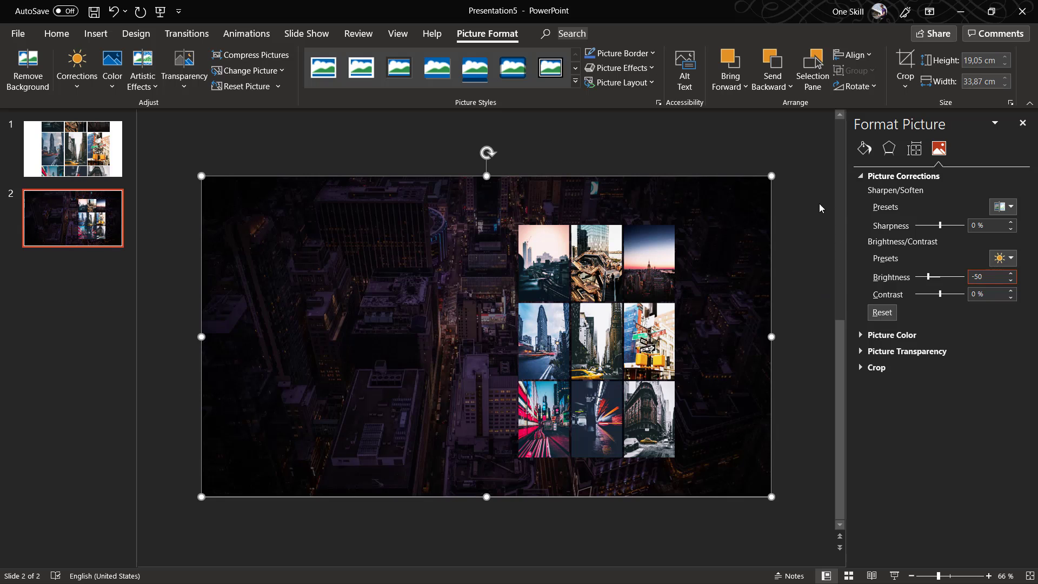
pyautogui.click(819, 208)
pyautogui.click(1022, 123)
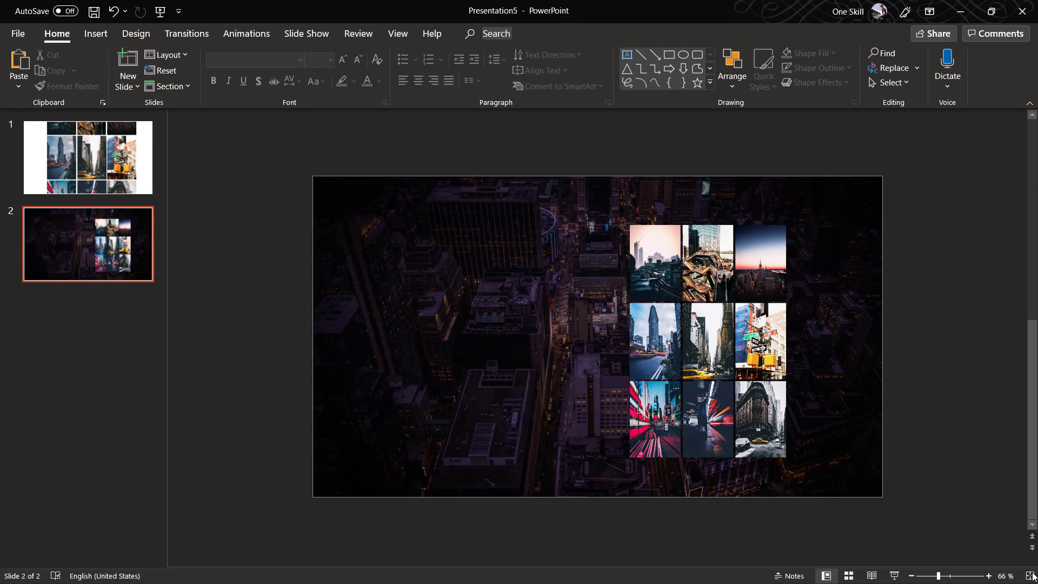
pyautogui.click(1030, 577)
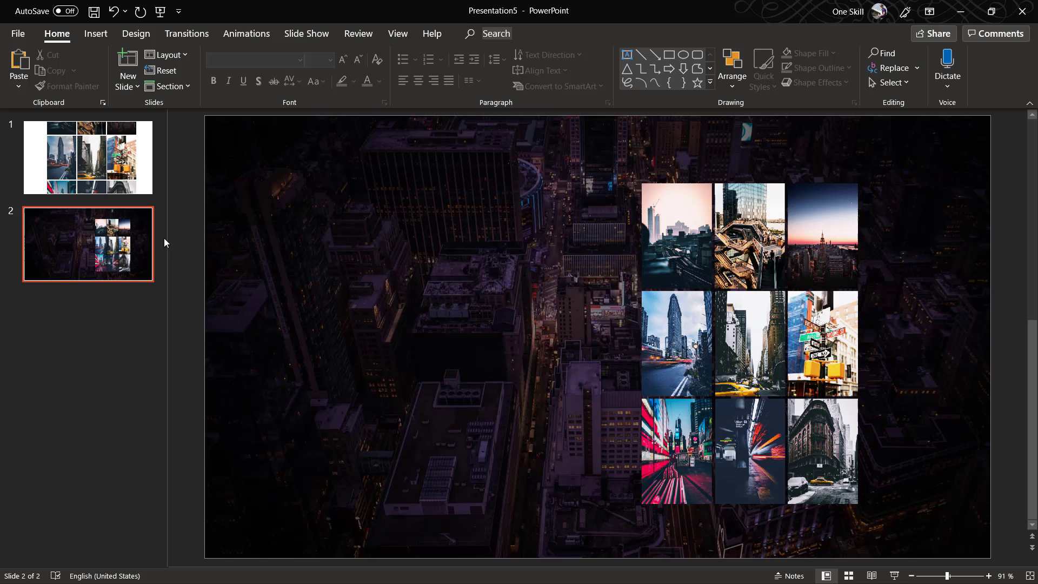
# Copy the Your Awesome 3D Portfolio title group onto slide 2, position it, then duplicate slide 2 as slide 3
pyautogui.hotkey('alt', 'Tab')
pyautogui.click(632, 329)
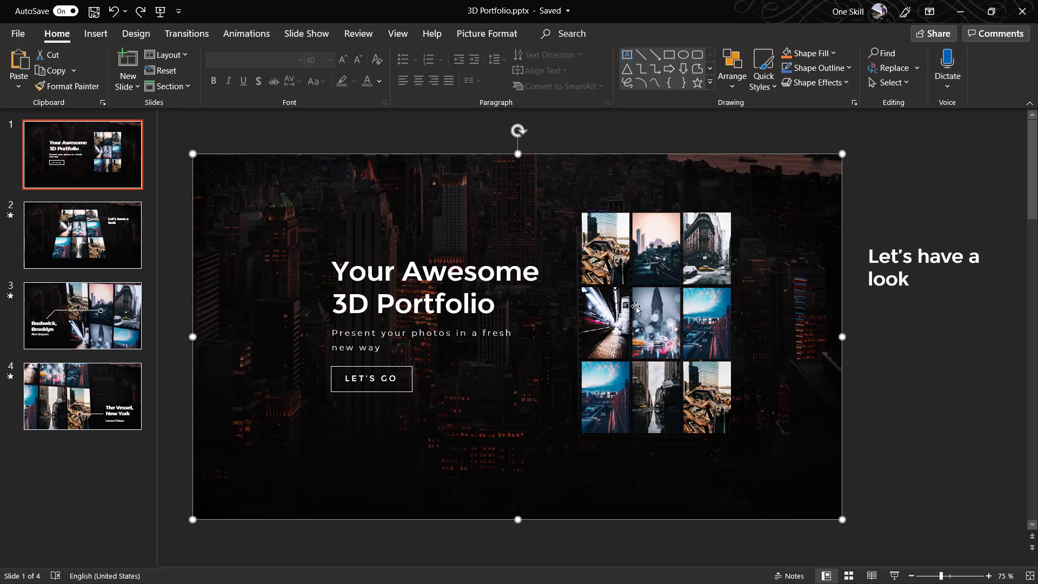
pyautogui.click(366, 270)
pyautogui.click(322, 351)
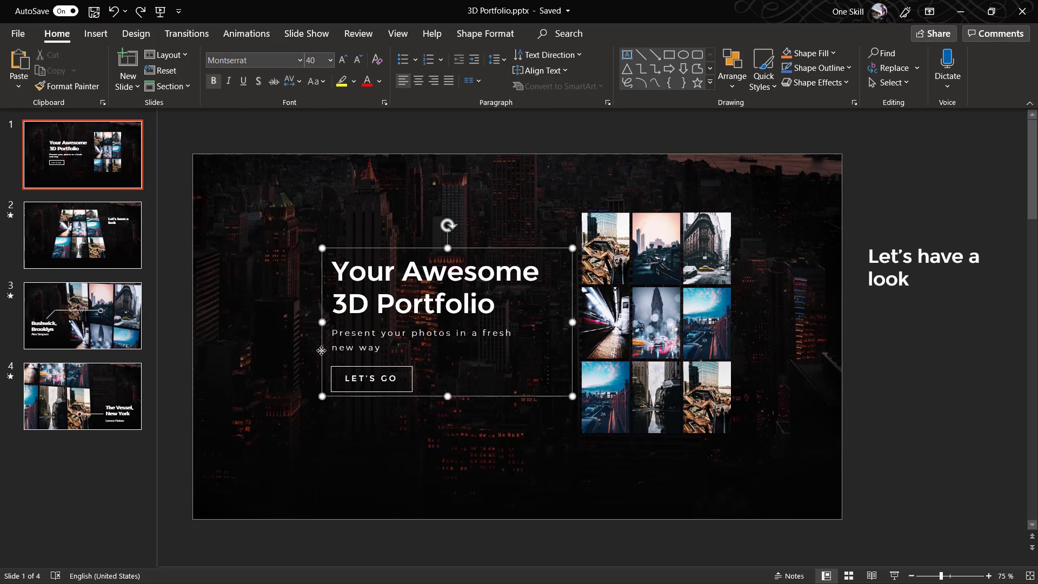
pyautogui.hotkey('ctrl', 'c')
pyautogui.hotkey('alt', 'Tab')
pyautogui.hotkey('ctrl', 'v')
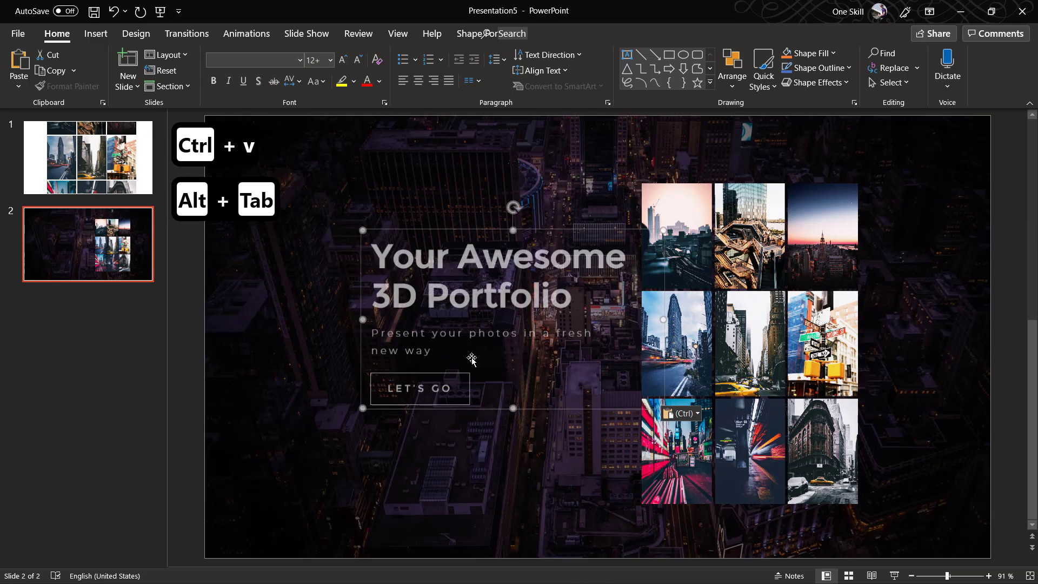
pyautogui.moveTo(582, 229); pyautogui.dragTo(564, 235)
pyautogui.click(116, 254)
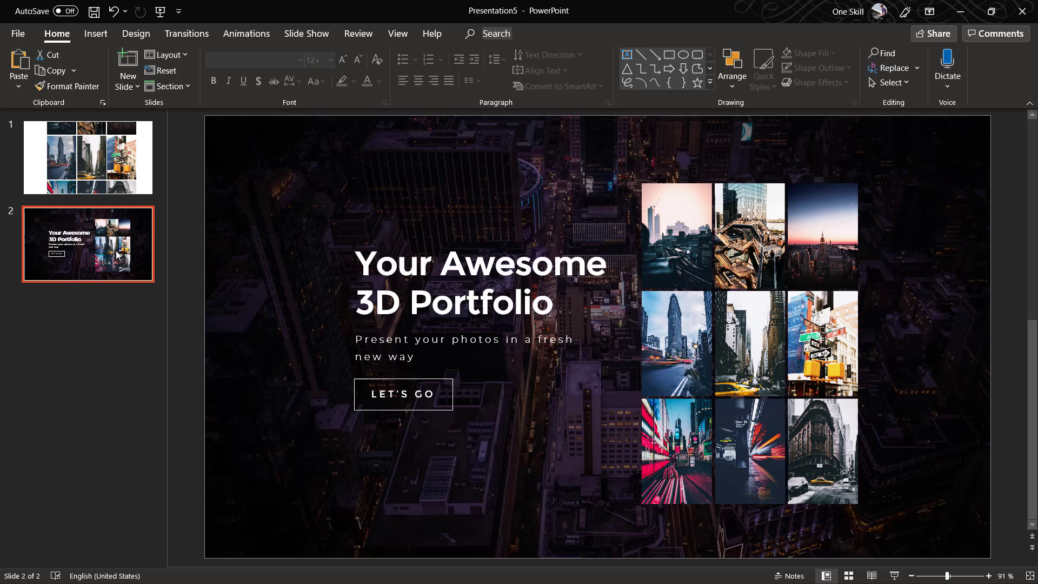
pyautogui.hotkey('ctrl', 'd')
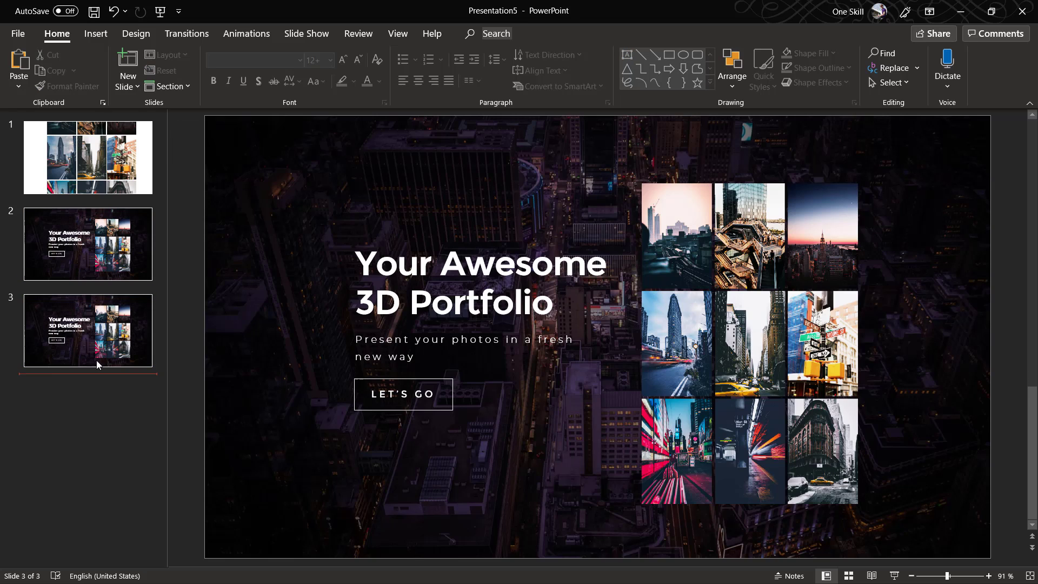
# Give slide 3 a Morph transition, compare with the 3D Portfolio deck, then select the title box
pyautogui.click(170, 36)
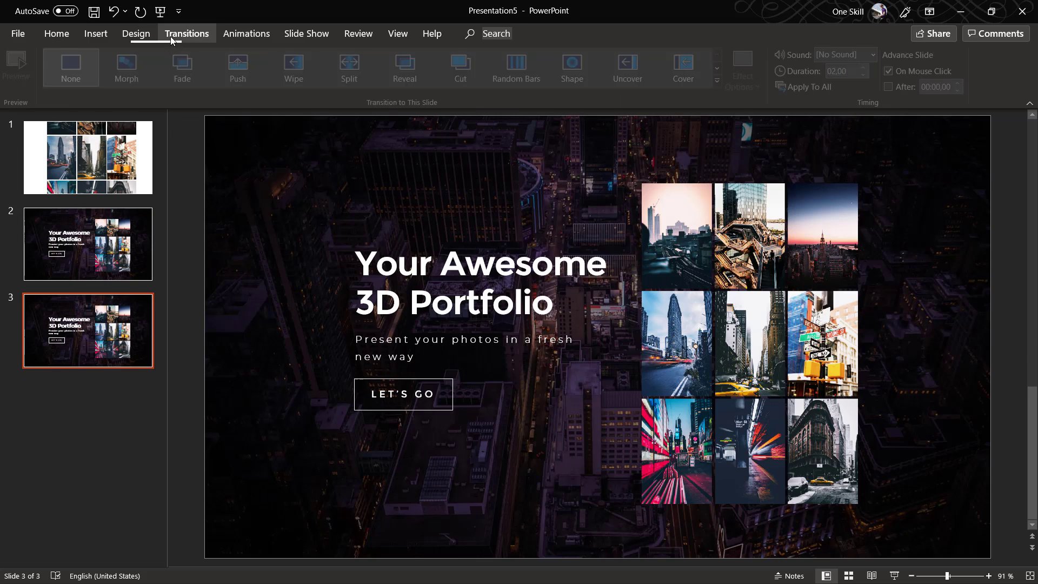
pyautogui.click(133, 70)
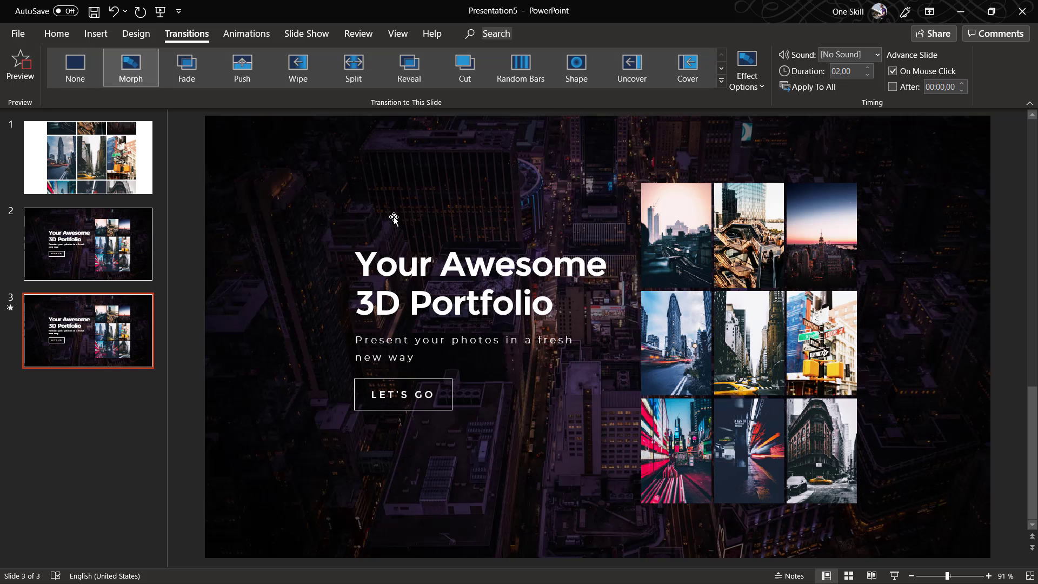
pyautogui.hotkey('alt', 'Tab')
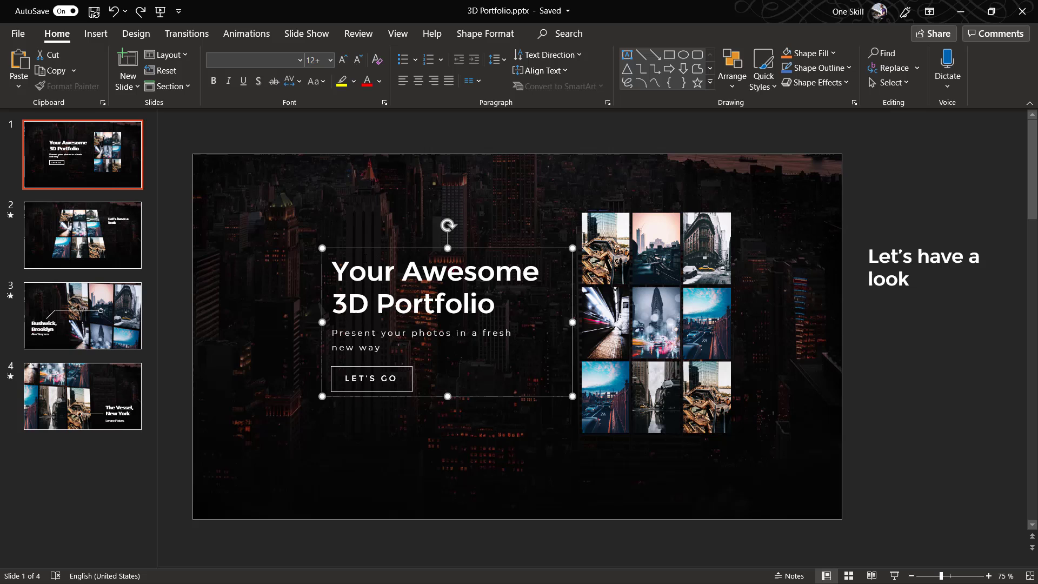
pyautogui.hotkey('alt', 'Tab')
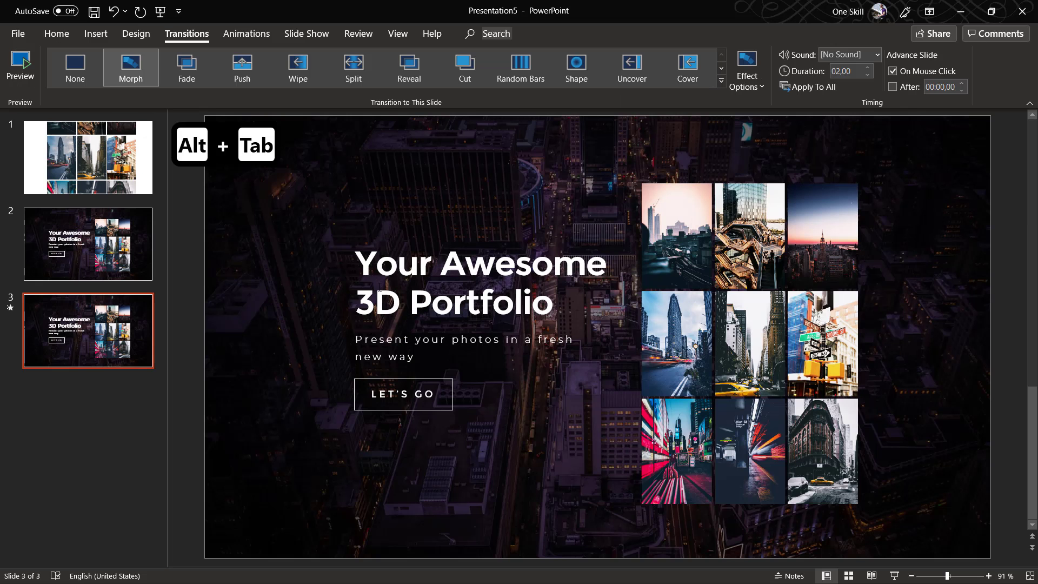
pyautogui.keyDown('ctrl'); pyautogui.scroll(-3, 427, 305); pyautogui.keyUp('ctrl')
pyautogui.click(427, 305)
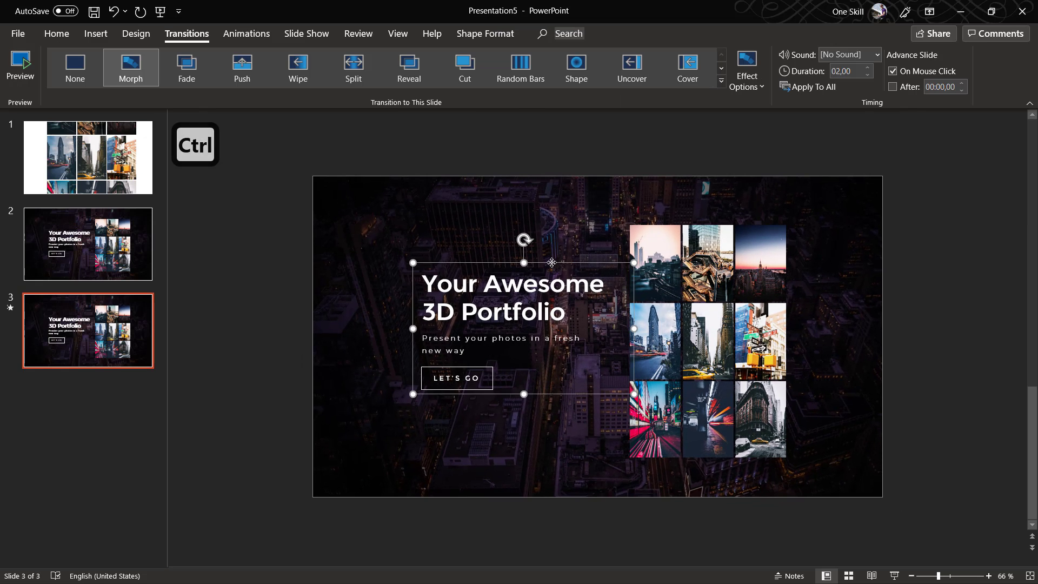
# Push slide 3's title off the left edge, then move the 3D photo grid left, tilt it back and enlarge it
pyautogui.moveTo(571, 263); pyautogui.dragTo(262, 268)
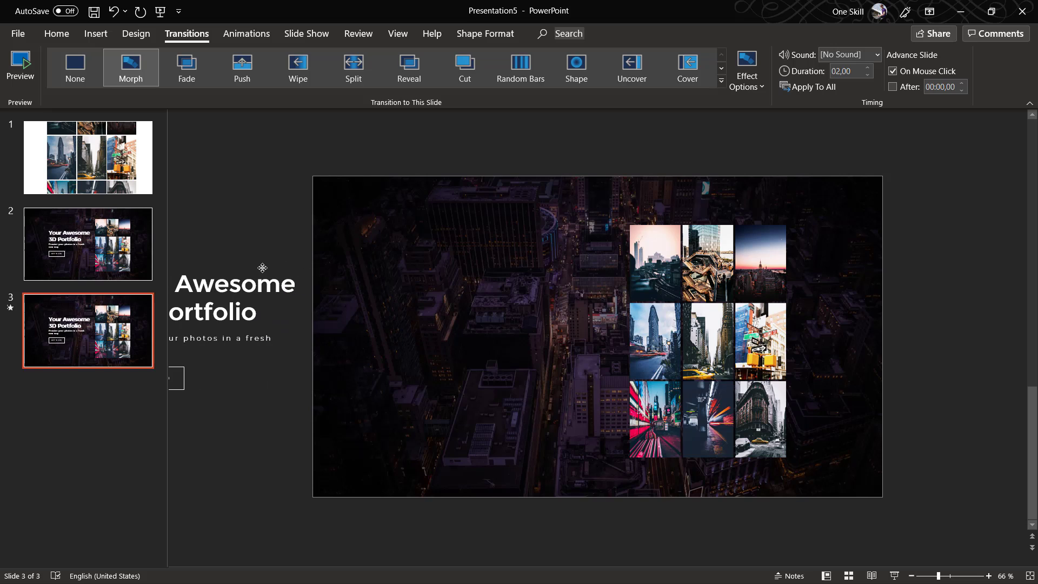
pyautogui.click(761, 281)
pyautogui.moveTo(761, 281); pyautogui.dragTo(650, 278)
pyautogui.keyDown('ctrl'); pyautogui.scroll(1, 703, 341); pyautogui.keyUp('ctrl')
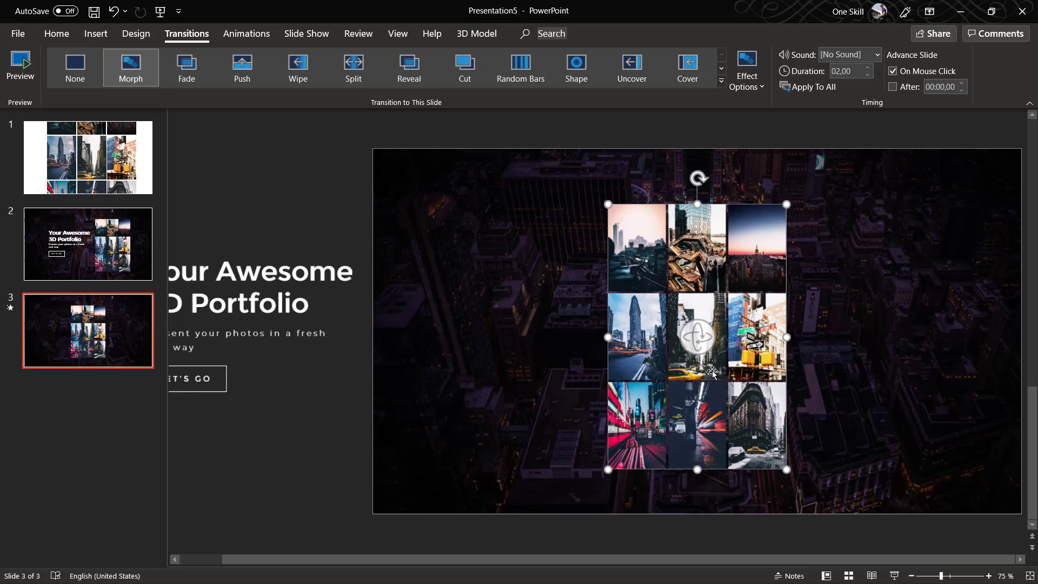
pyautogui.moveTo(703, 341); pyautogui.dragTo(703, 260)
pyautogui.moveTo(805, 203); pyautogui.dragTo(840, 160)
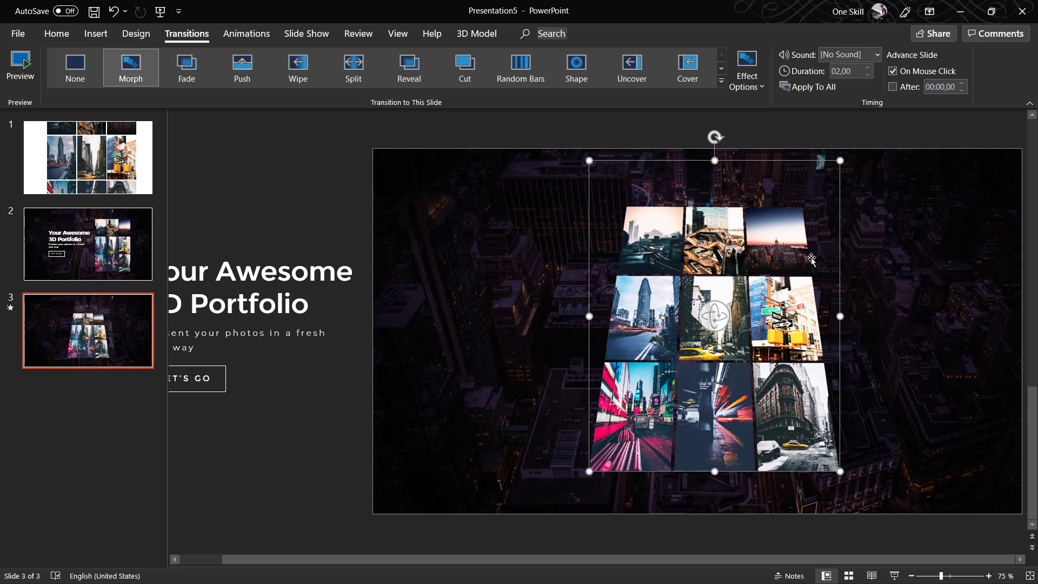
pyautogui.moveTo(714, 317)
pyautogui.mouseDown()
pyautogui.moveTo(716, 346)
pyautogui.moveTo(705, 323)
pyautogui.mouseUp()
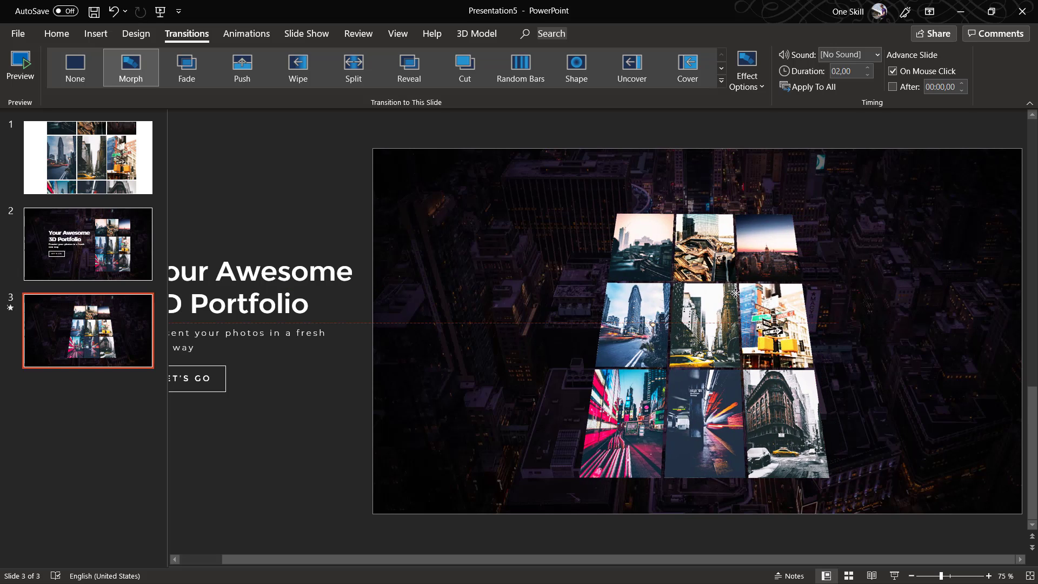
pyautogui.click(112, 252)
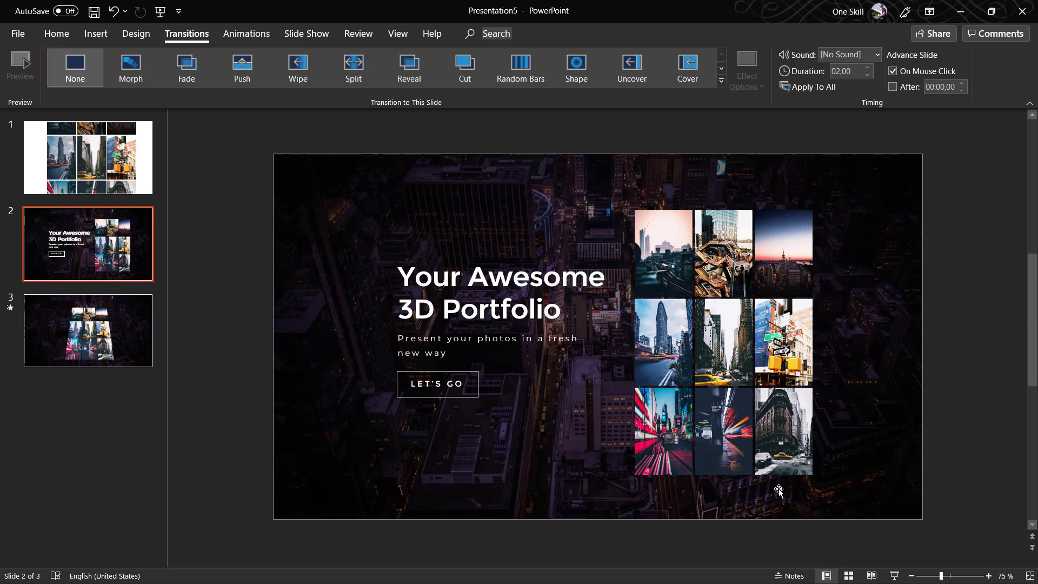
# Preview the Morph transition from slide 2 as a slide show, then return to Presentation5
pyautogui.click(893, 577)
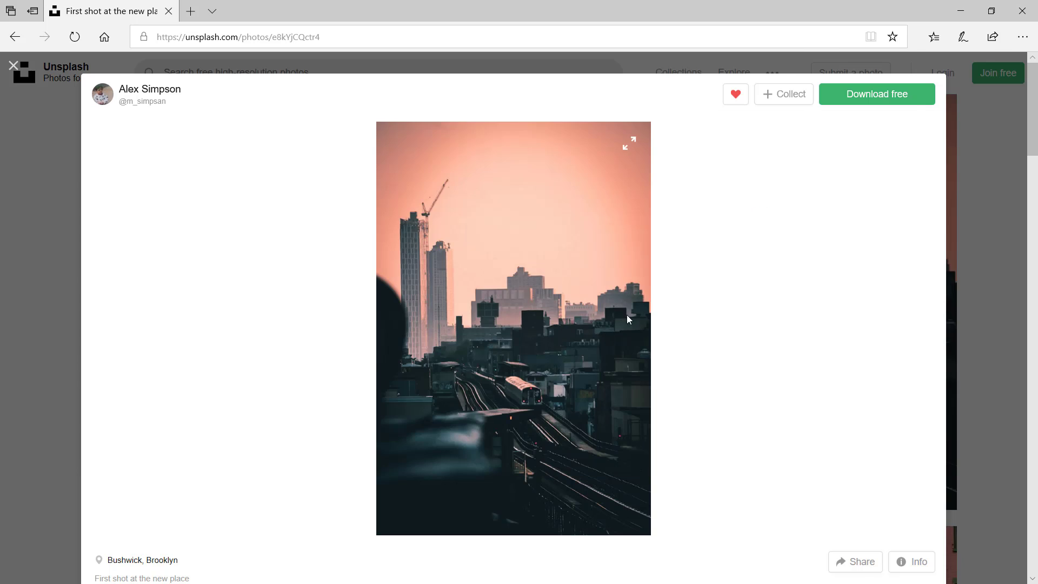
pyautogui.hotkey('alt', 'Tab')
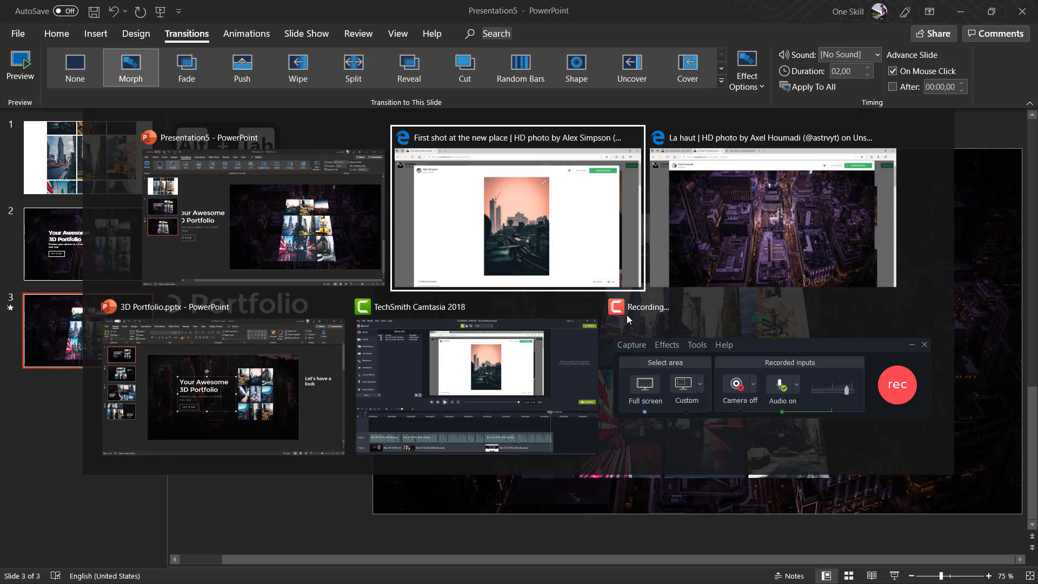
pyautogui.click(320, 229)
# Tilt slide 3's photo grid further back and enlarge it from a corner, undoing a stray background move
pyautogui.click(706, 313)
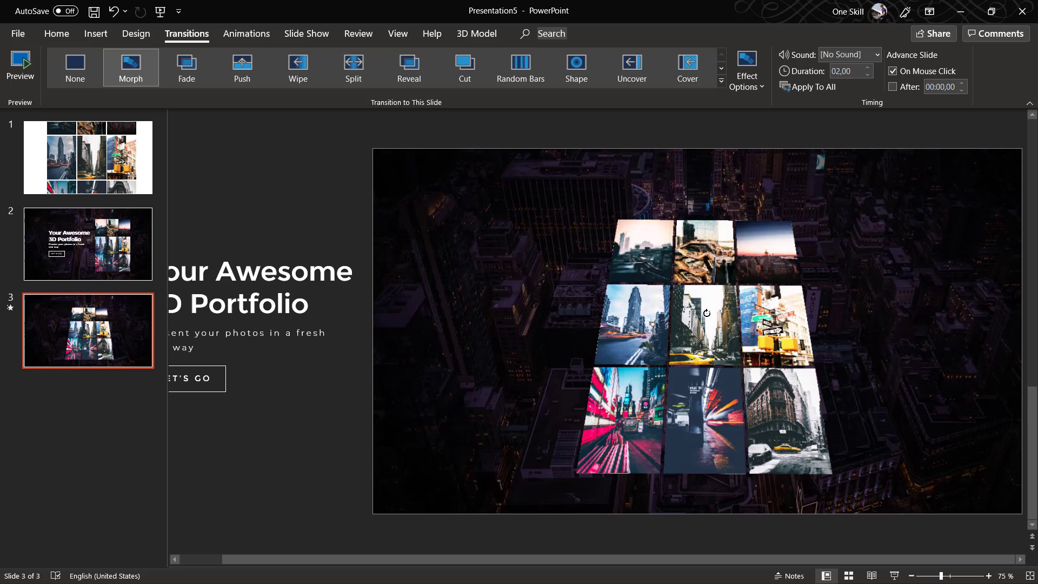
pyautogui.moveTo(707, 313); pyautogui.dragTo(705, 285)
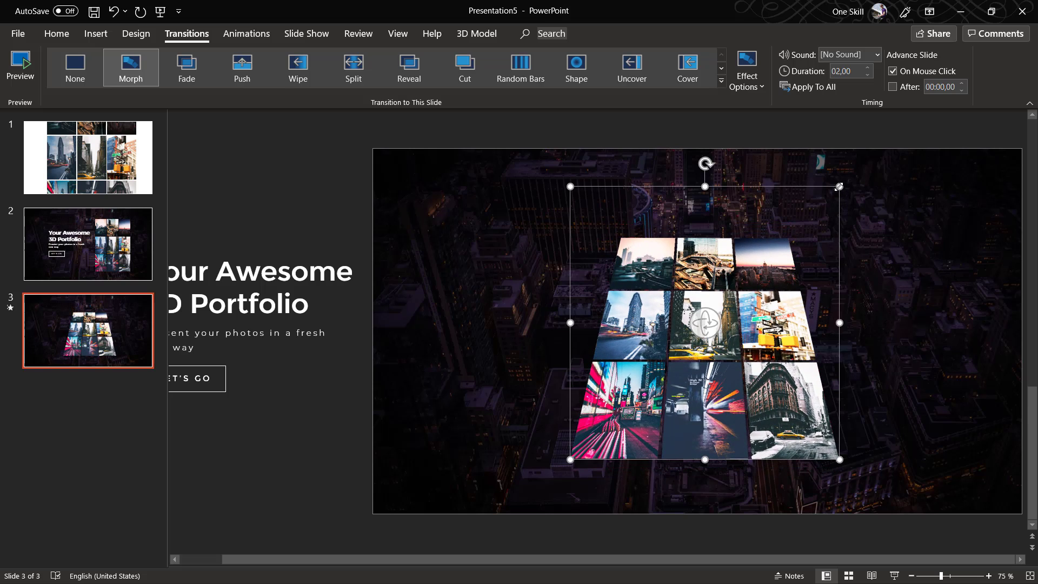
pyautogui.moveTo(838, 187); pyautogui.dragTo(869, 158)
pyautogui.moveTo(777, 273); pyautogui.dragTo(724, 295)
pyautogui.hotkey('ctrl', 'z')
pyautogui.click(745, 306)
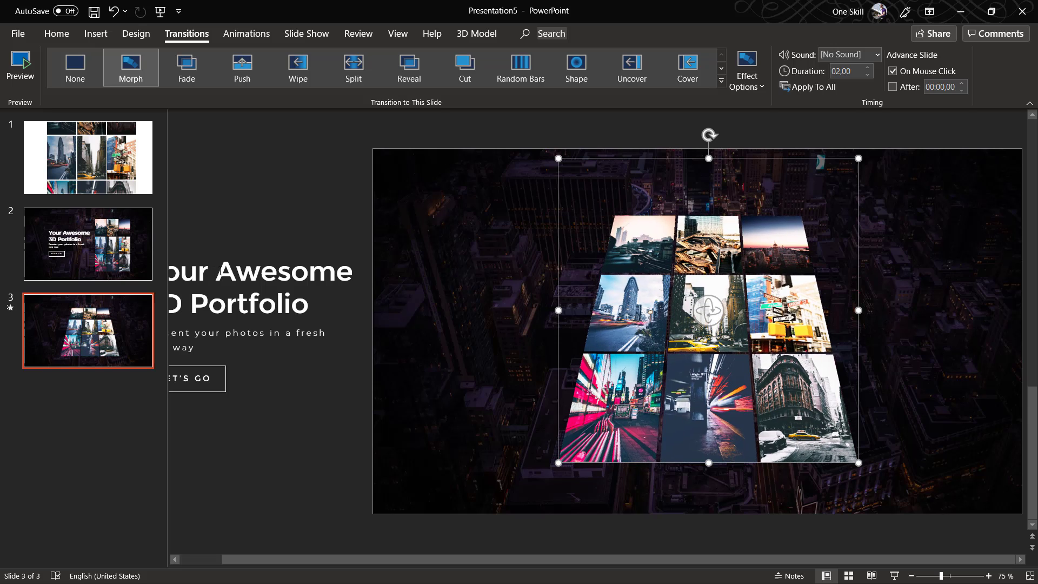
# Copy the "Let's have a look" text box from 3D Portfolio and place it right of slide 3's grid
pyautogui.hotkey('alt', 'Tab')
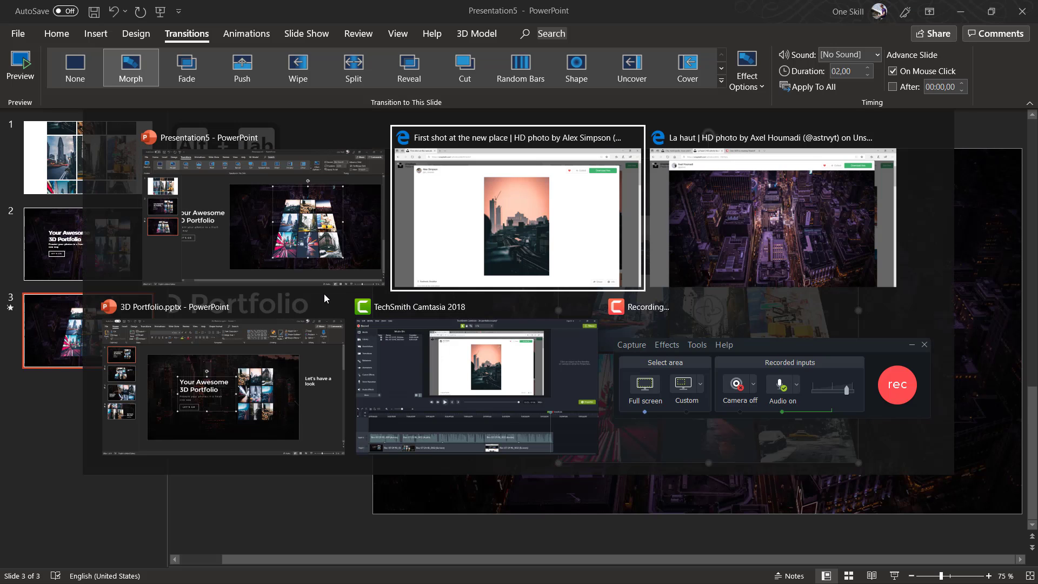
pyautogui.click(305, 328)
pyautogui.click(891, 242)
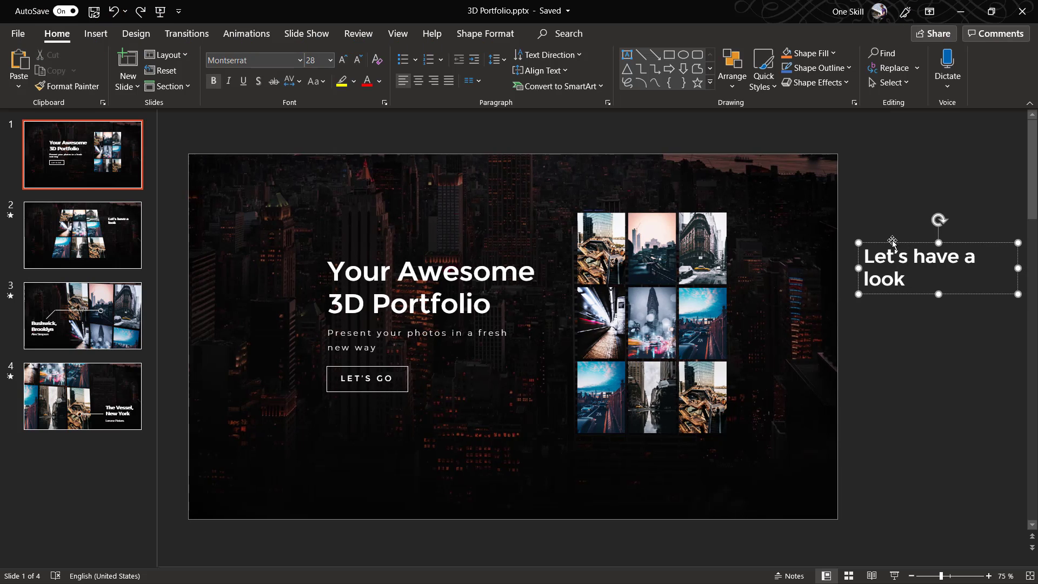
pyautogui.click(891, 242)
pyautogui.hotkey('ctrl', 'c')
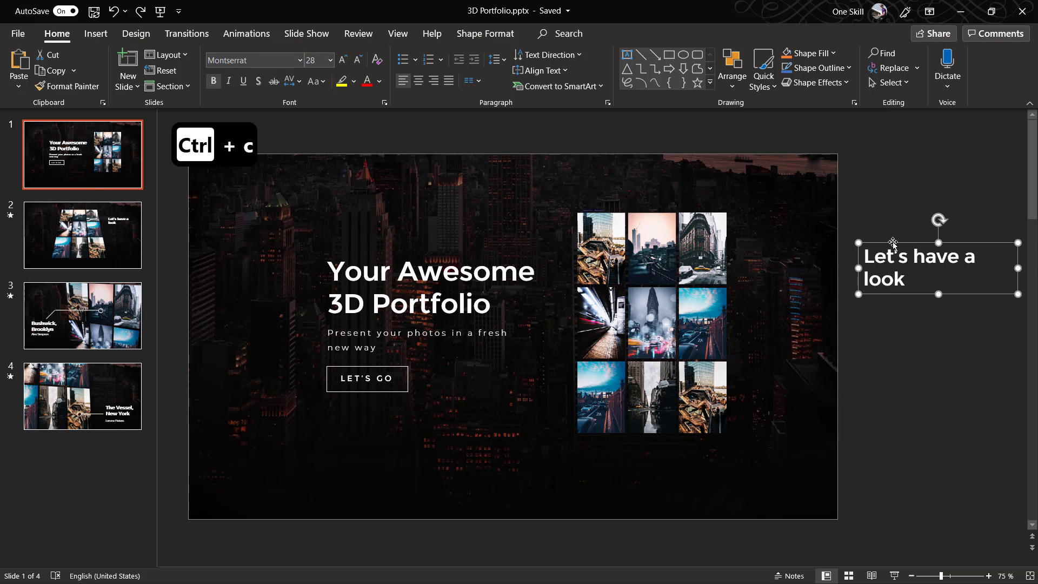
pyautogui.hotkey('alt', 'Tab')
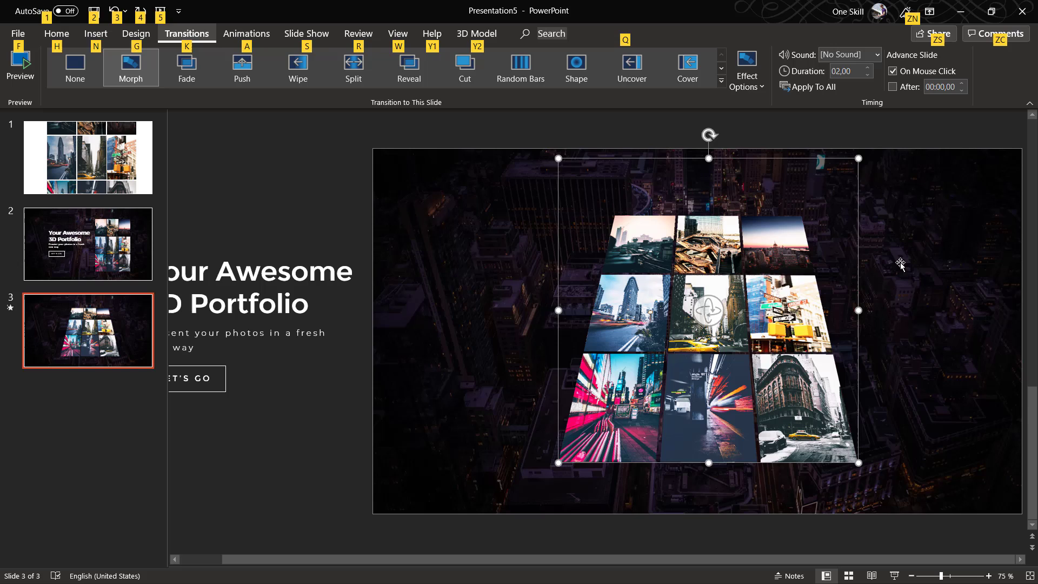
pyautogui.click(899, 263)
pyautogui.hotkey('ctrl', 'v')
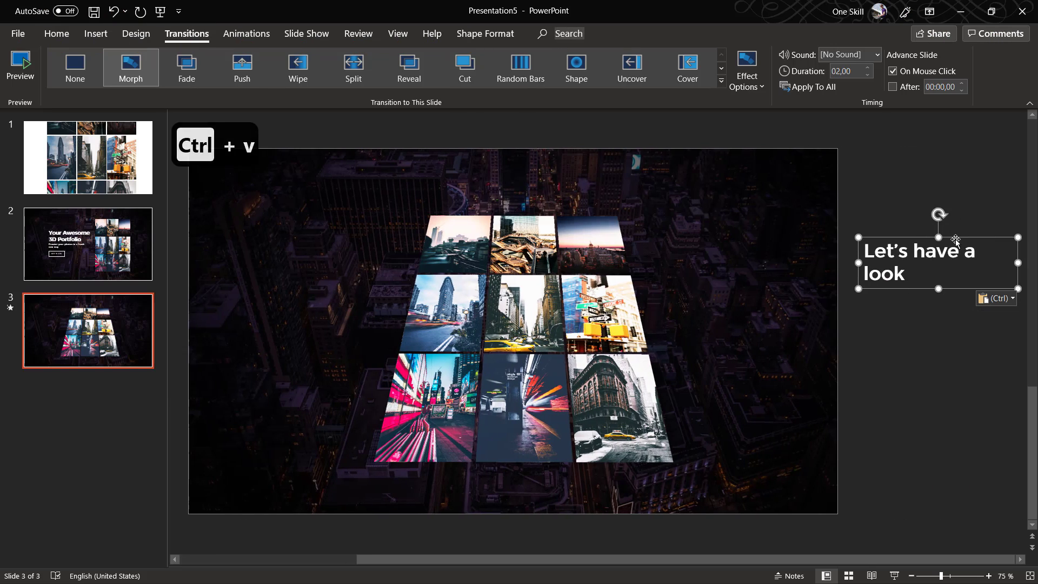
pyautogui.moveTo(956, 241); pyautogui.dragTo(771, 262)
# Paste the "Let's have a look" heading onto slide 2 and park it off the right edge
pyautogui.hotkey('ctrl', 'c')
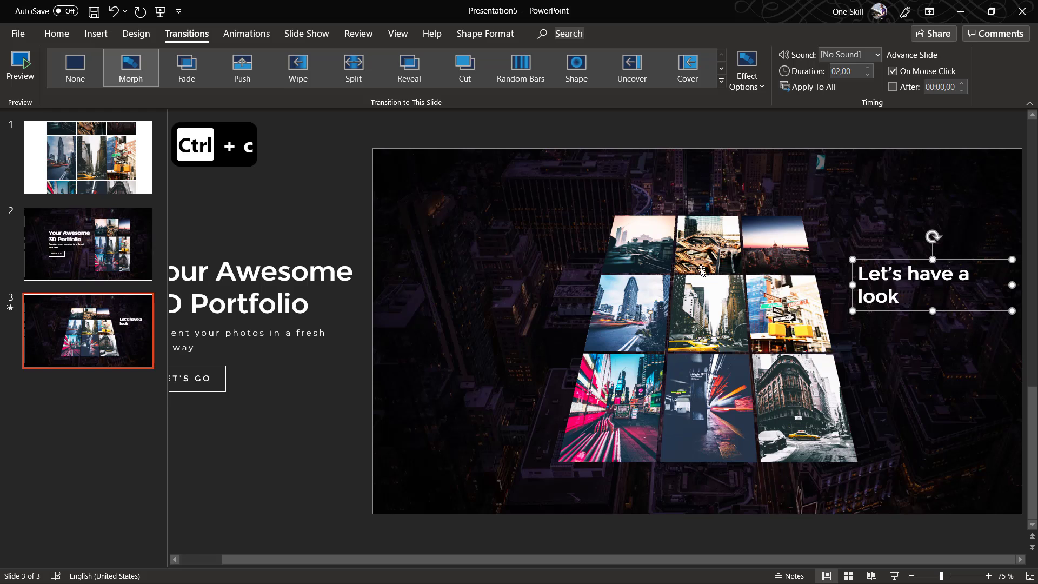
pyautogui.click(145, 250)
pyautogui.hotkey('ctrl', 'v')
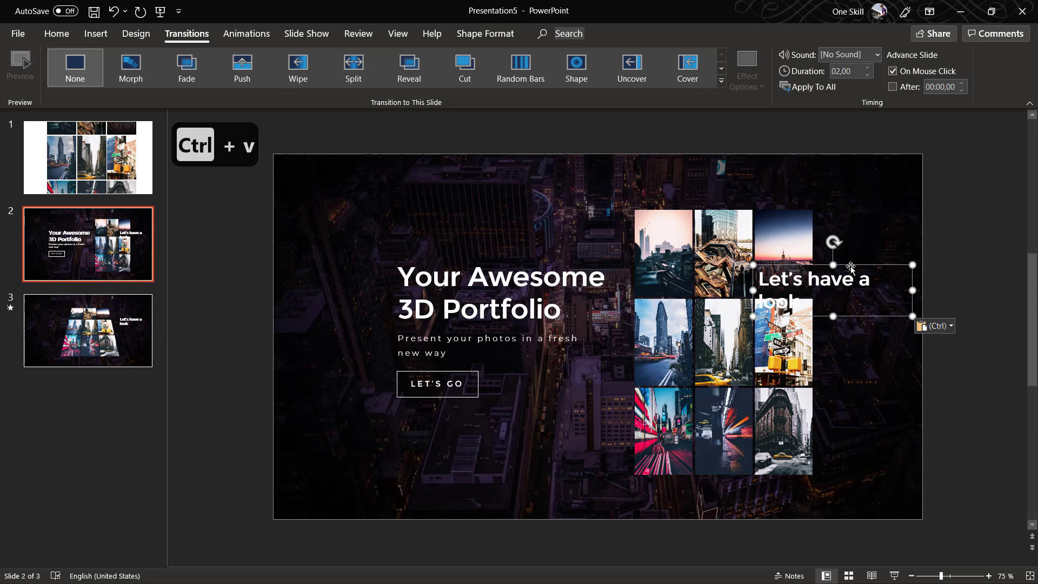
pyautogui.moveTo(850, 266); pyautogui.dragTo(1019, 266)
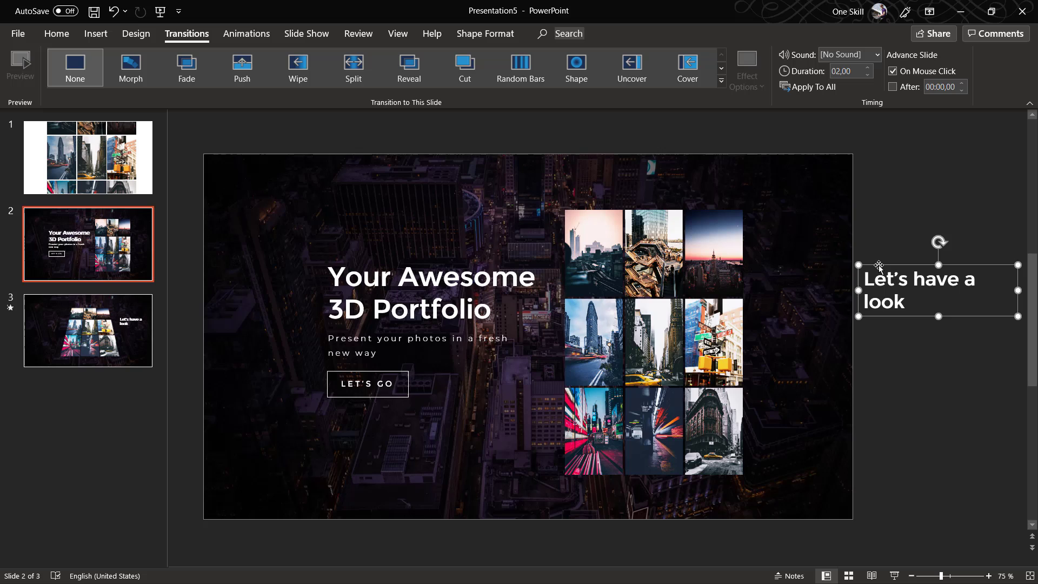
pyautogui.hotkey('ctrl', 'z')
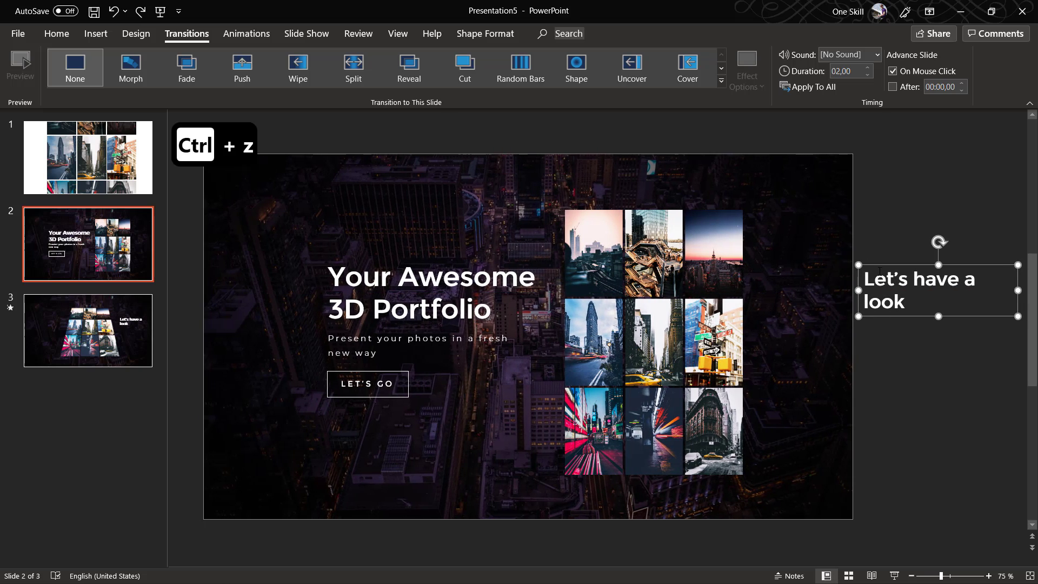
pyautogui.moveTo(879, 266); pyautogui.dragTo(898, 266)
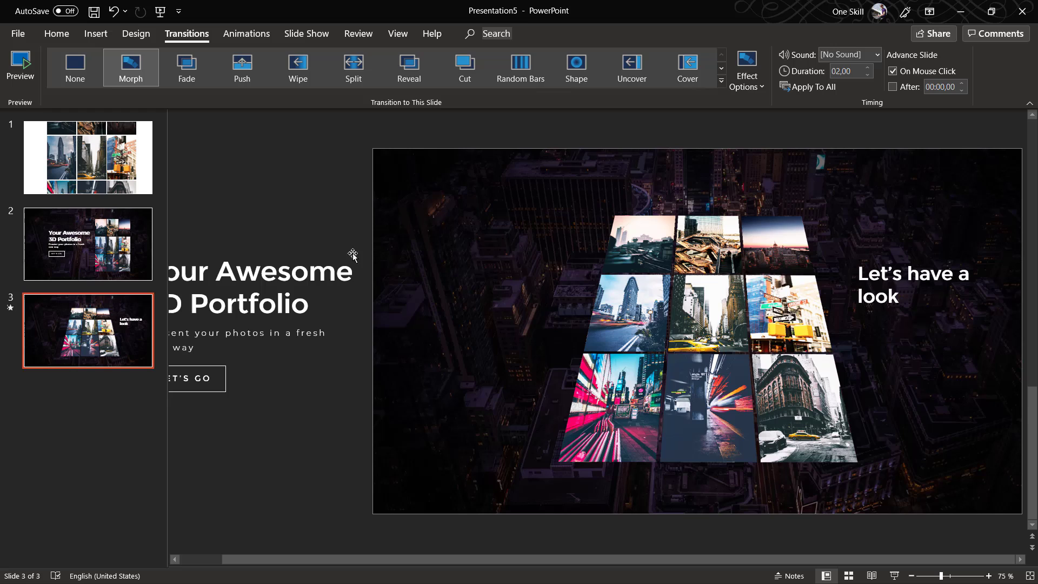
# Duplicate slide 3 as slide 4 and check the Bushwick, Brooklyn slide in the reference deck
pyautogui.rightClick(104, 342)
pyautogui.click(151, 181)
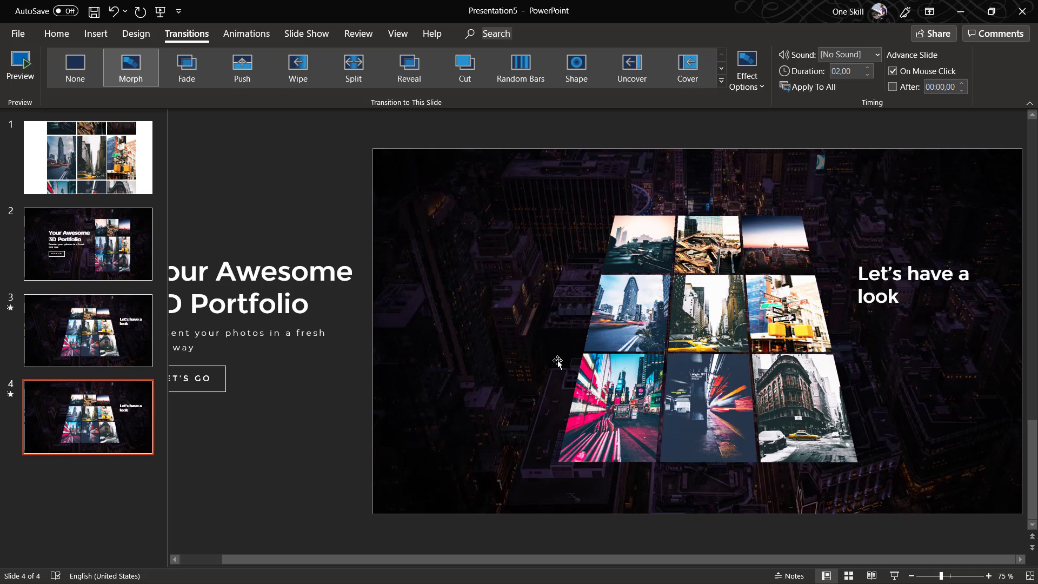
pyautogui.hotkey('alt', 'Tab')
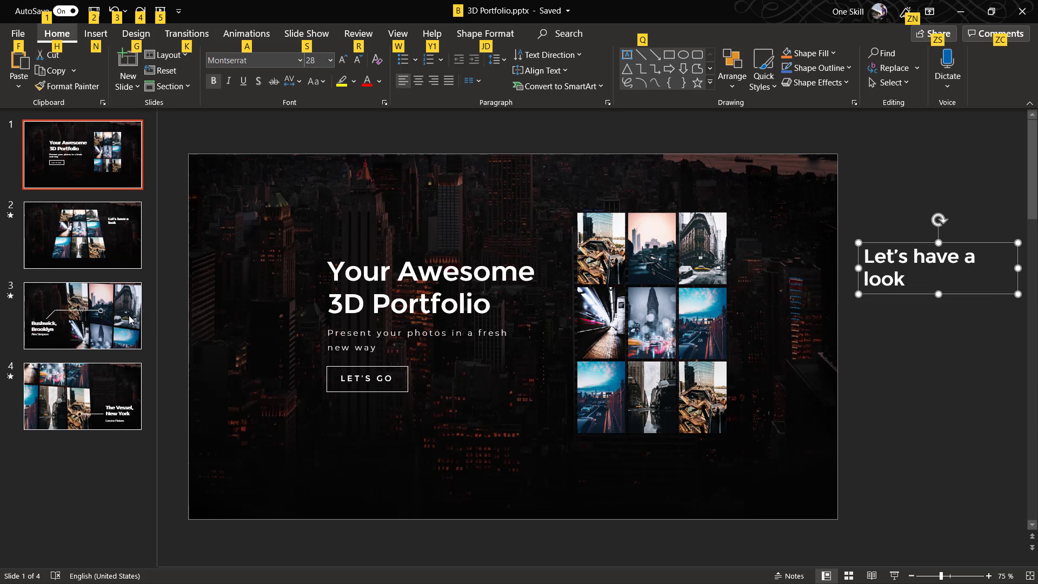
pyautogui.click(130, 319)
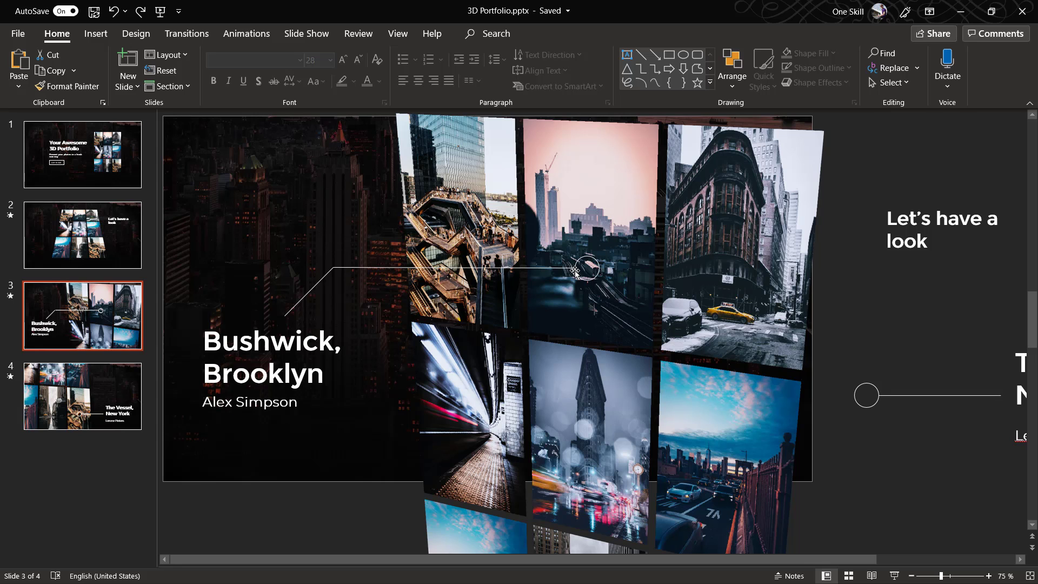
pyautogui.hotkey('alt', 'Tab')
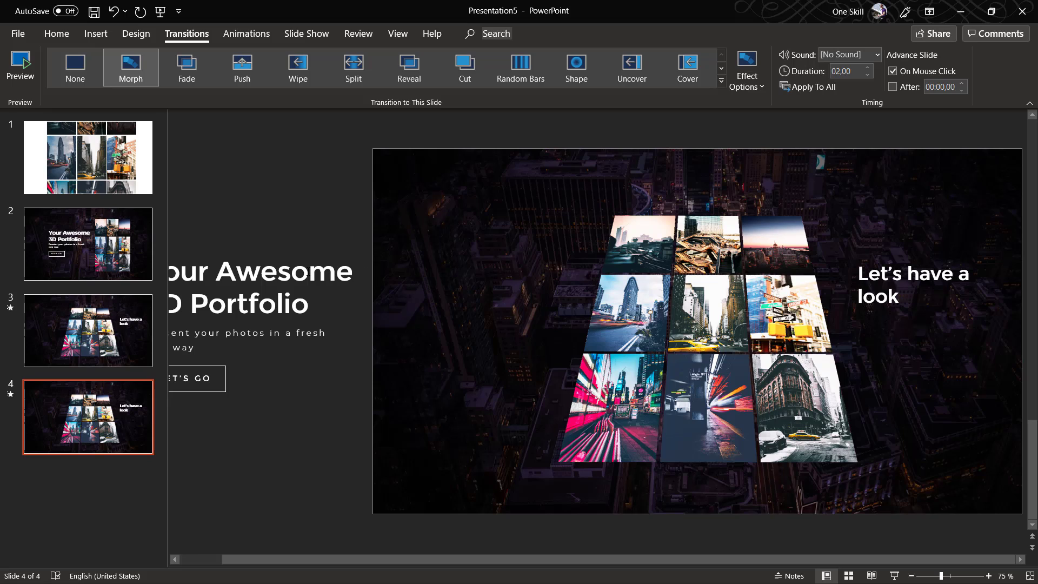
# On slide 4, delete the title text box and move the 'Let's have a look' heading off the right edge
pyautogui.click(308, 270)
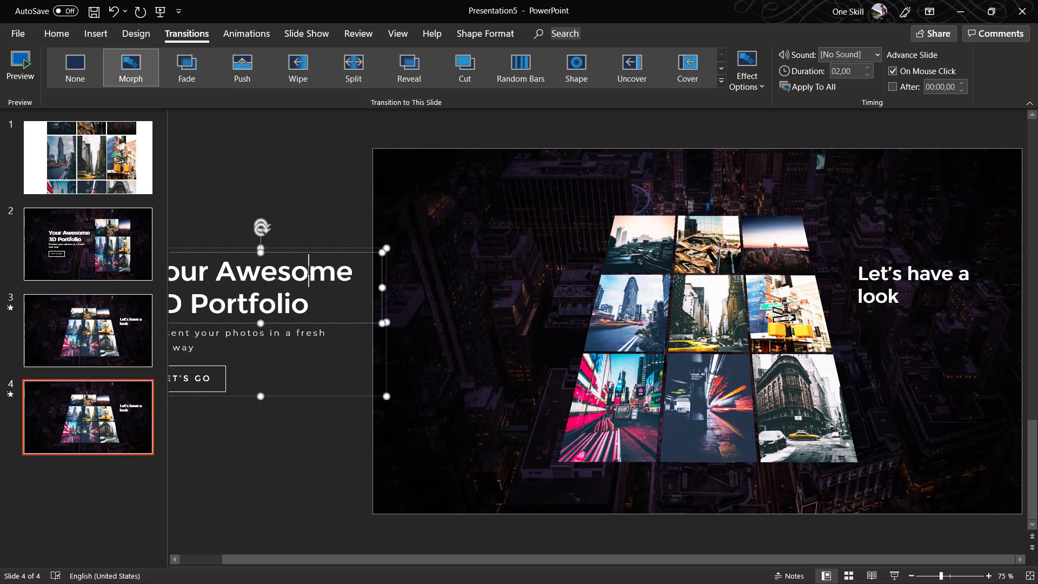
pyautogui.click(318, 247)
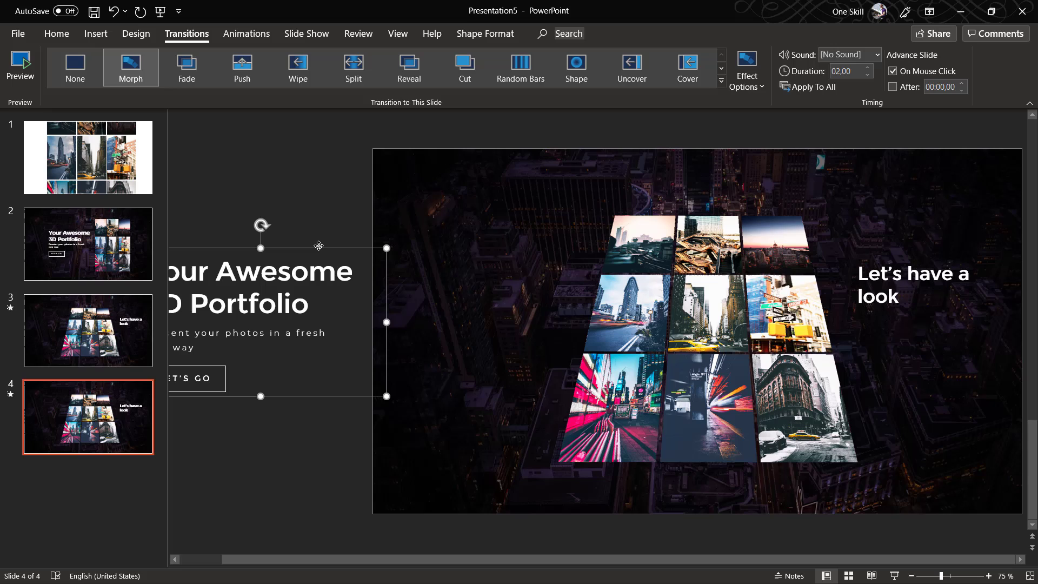
pyautogui.press('Delete')
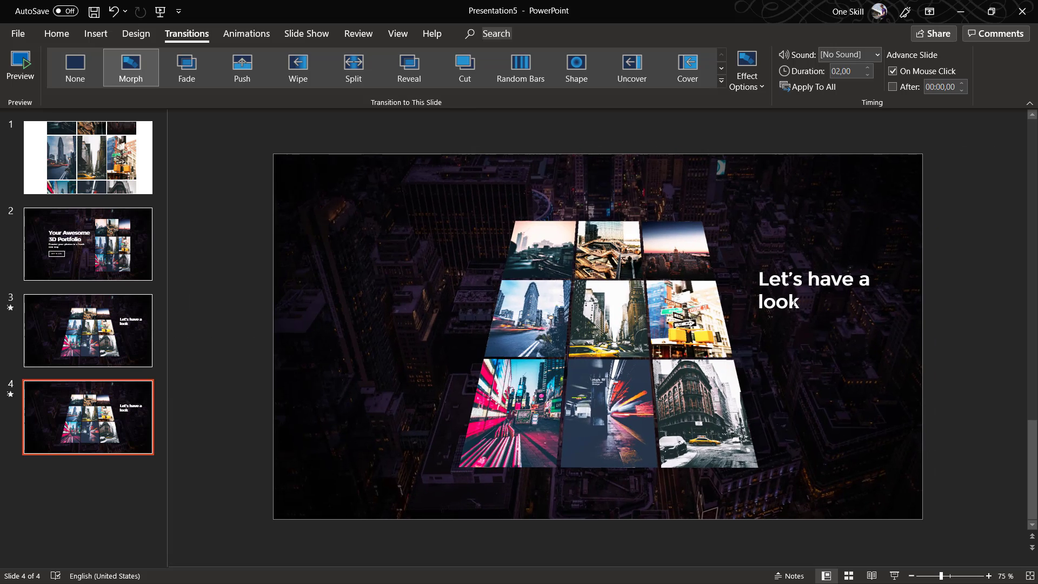
pyautogui.click(798, 279)
pyautogui.scroll(-2, 876, 319)
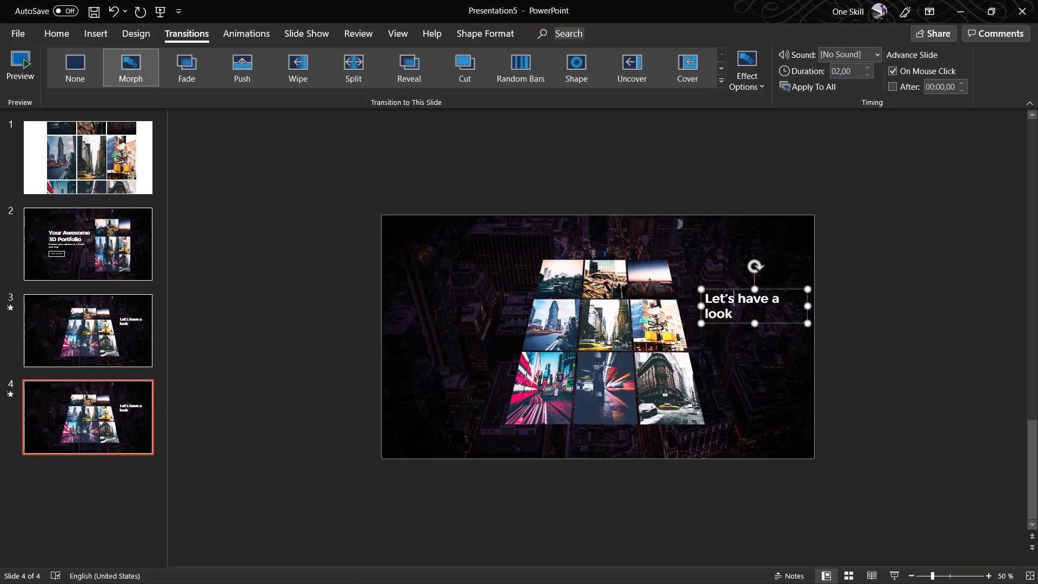
pyautogui.click(724, 288)
pyautogui.click(716, 292)
pyautogui.moveTo(712, 287); pyautogui.dragTo(840, 287)
pyautogui.click(624, 329)
# Enlarge the 3D photo grid, shift it lower-right past the slide edges, and tilt it more frontal
pyautogui.moveTo(615, 319); pyautogui.dragTo(560, 467)
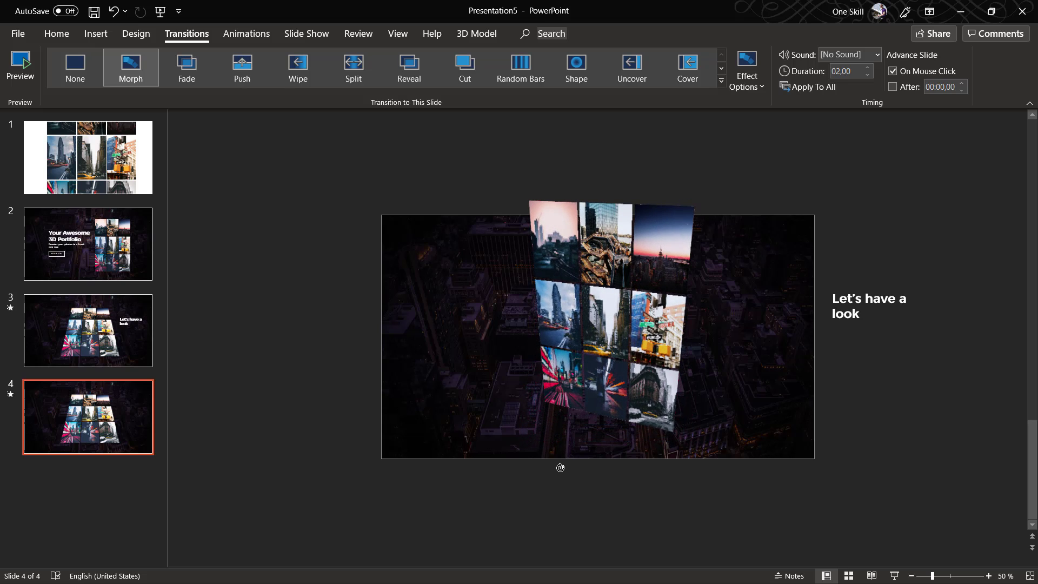
pyautogui.moveTo(695, 201); pyautogui.dragTo(794, 159)
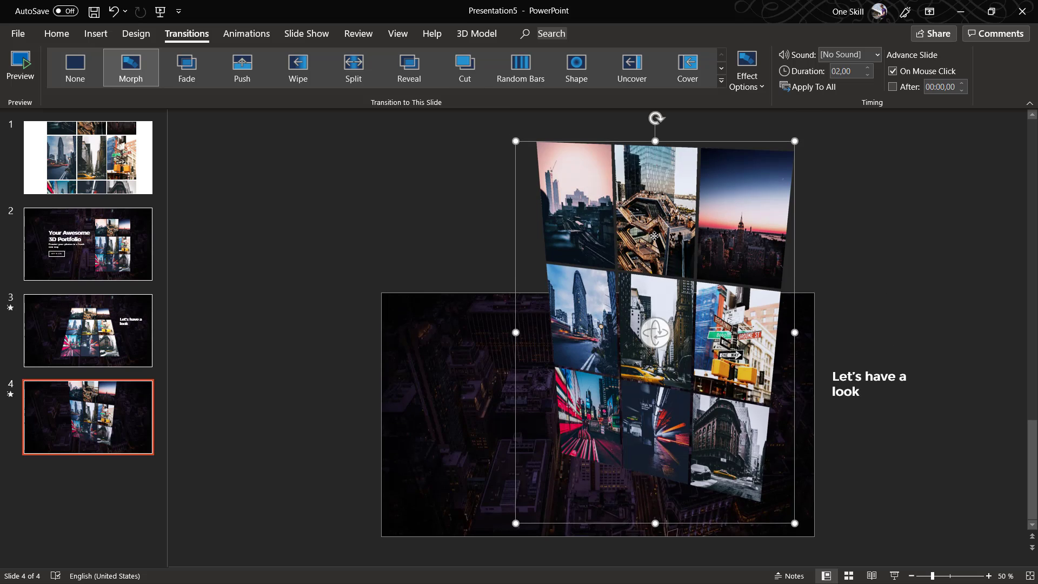
pyautogui.moveTo(648, 211); pyautogui.dragTo(664, 290)
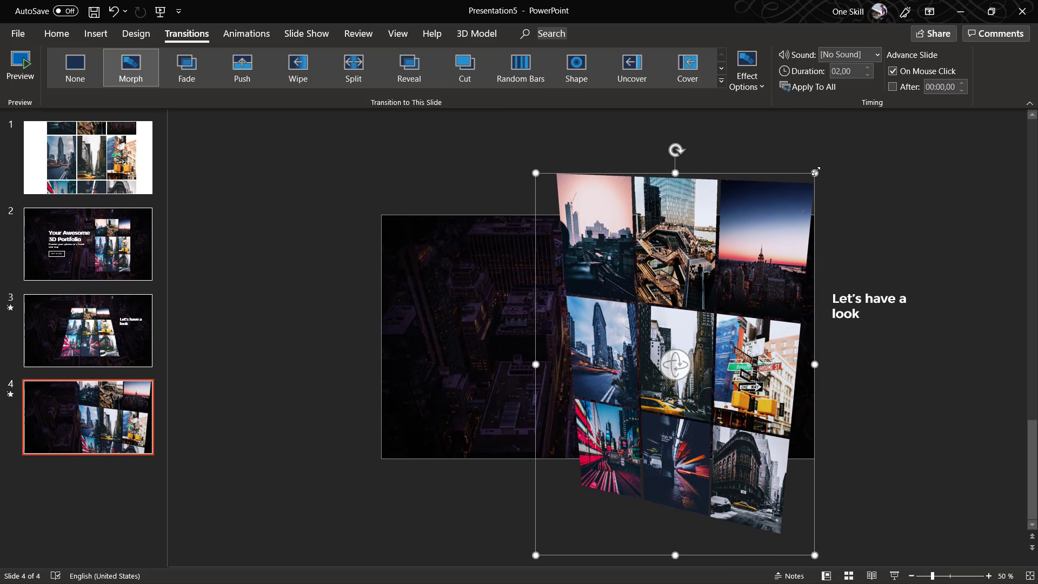
pyautogui.moveTo(817, 169); pyautogui.dragTo(827, 193)
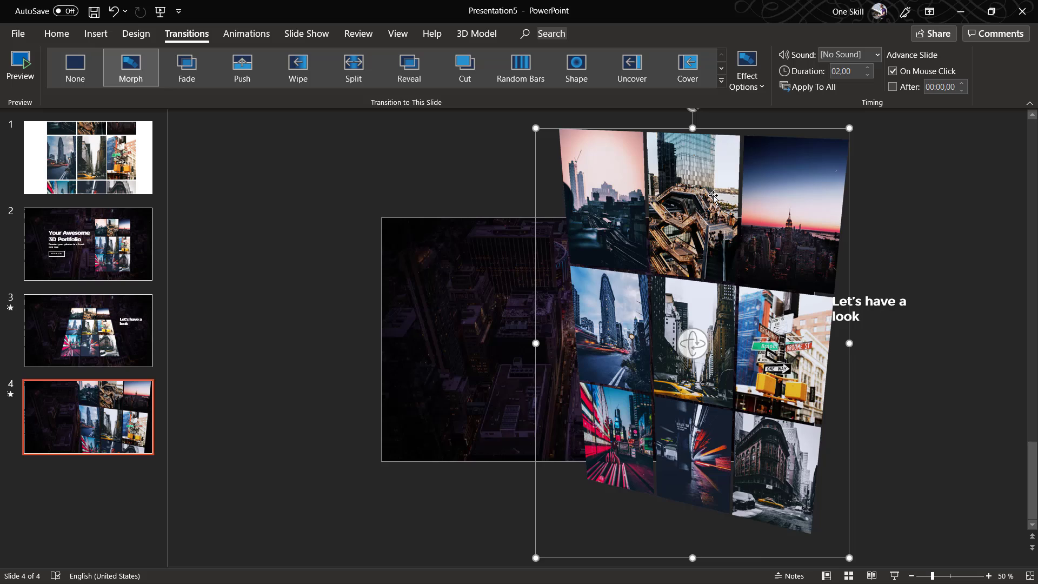
pyautogui.moveTo(690, 342); pyautogui.dragTo(721, 276)
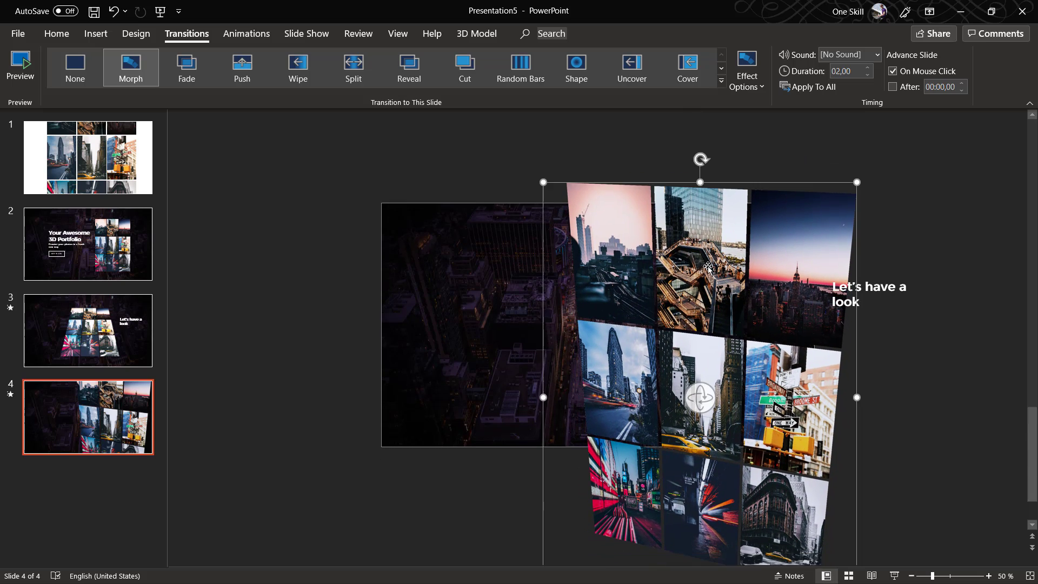
pyautogui.click(147, 324)
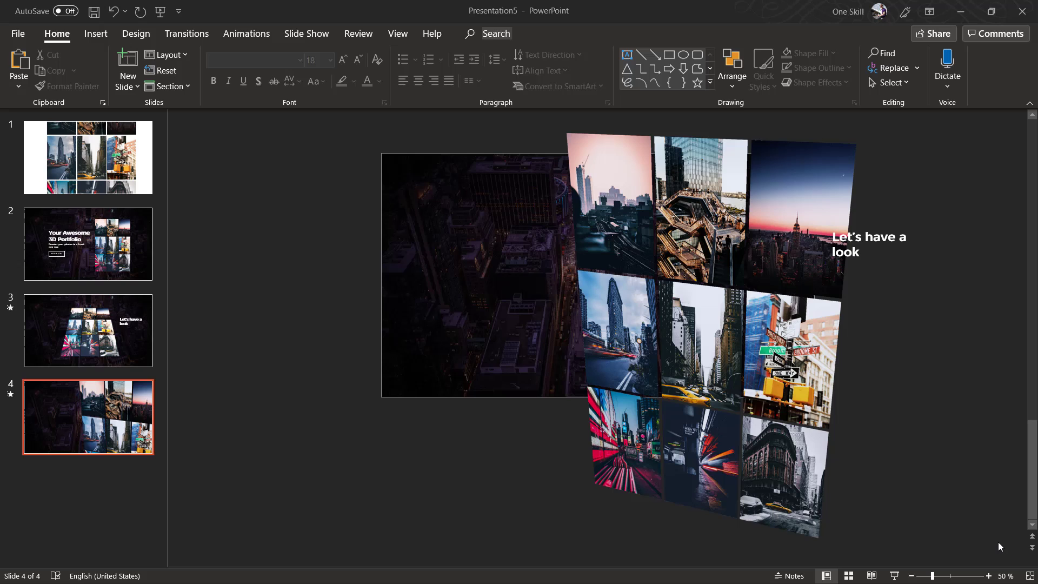
# Copy the Bushwick, Brooklyn callout group from the 3D Portfolio deck and return to Presentation5
pyautogui.hotkey('alt', 'Tab')
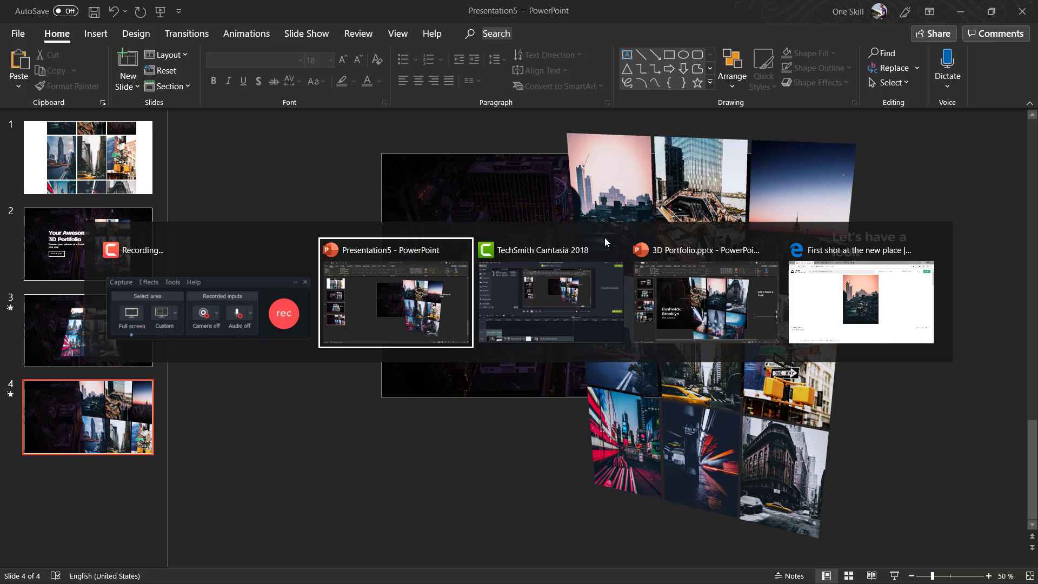
pyautogui.hotkey('alt', 'Tab')
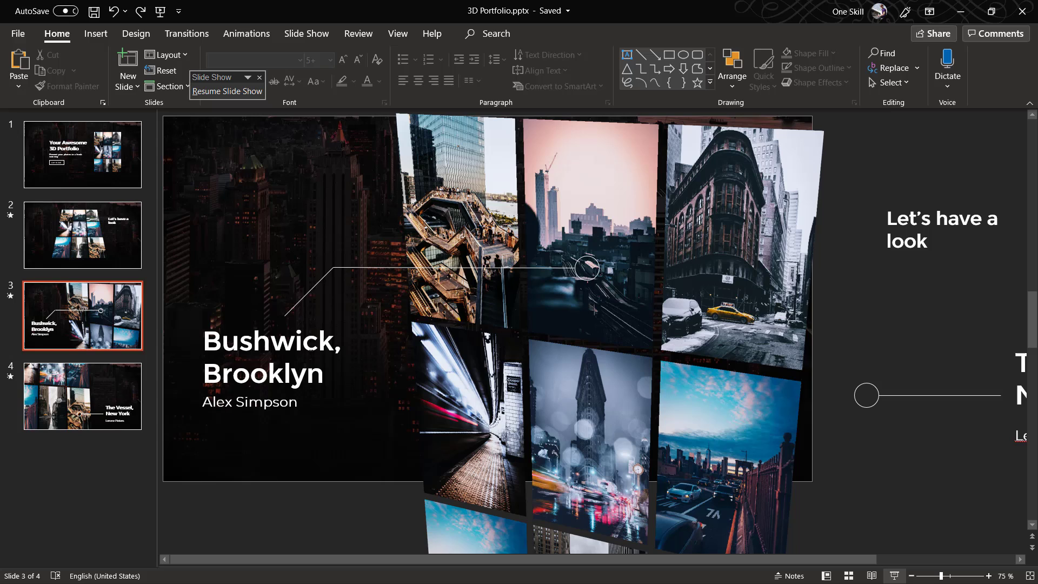
pyautogui.click(298, 344)
pyautogui.click(331, 265)
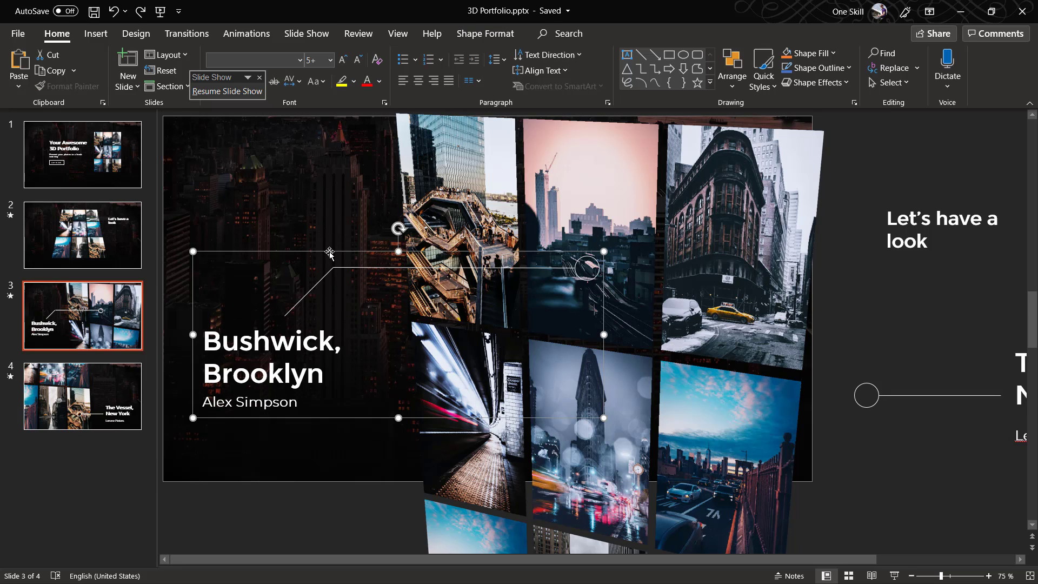
pyautogui.hotkey('ctrl', 'c')
pyautogui.hotkey('alt', 'Tab')
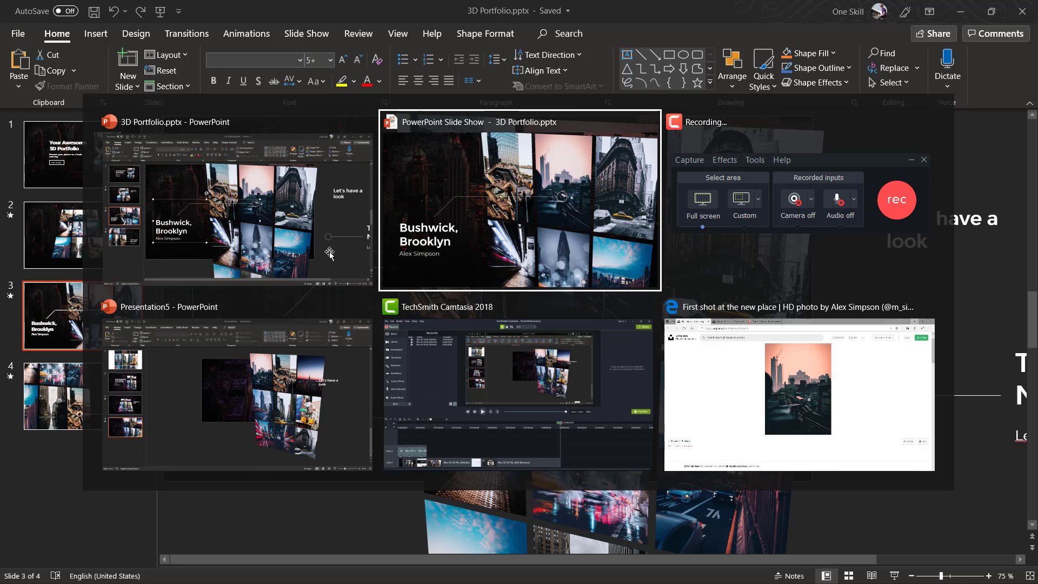
pyautogui.click(285, 362)
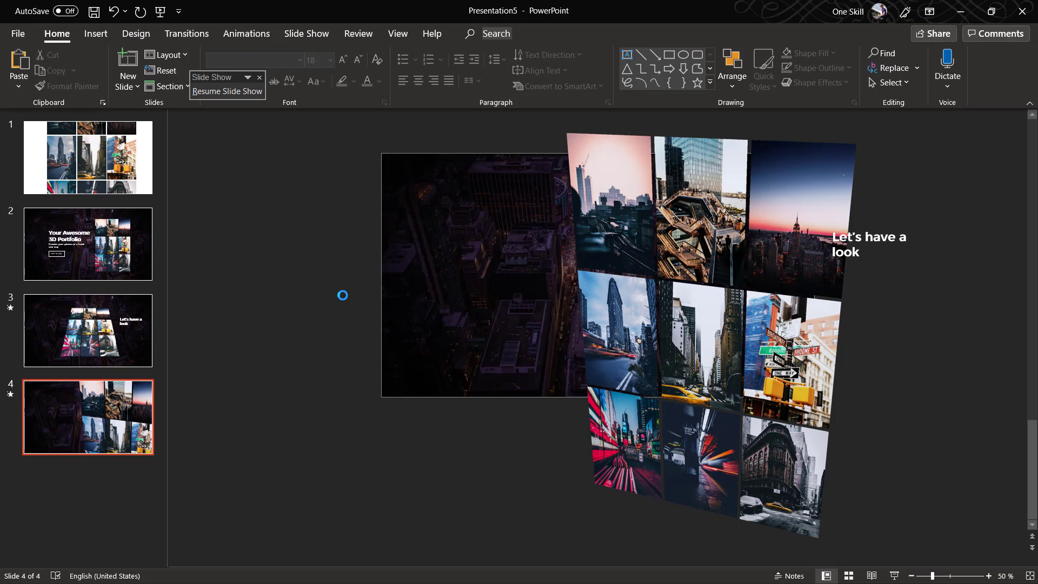
# Paste the Bushwick, Brooklyn callout onto slide 4, nudge it up-right, and ungroup it
pyautogui.hotkey('ctrl', 'v')
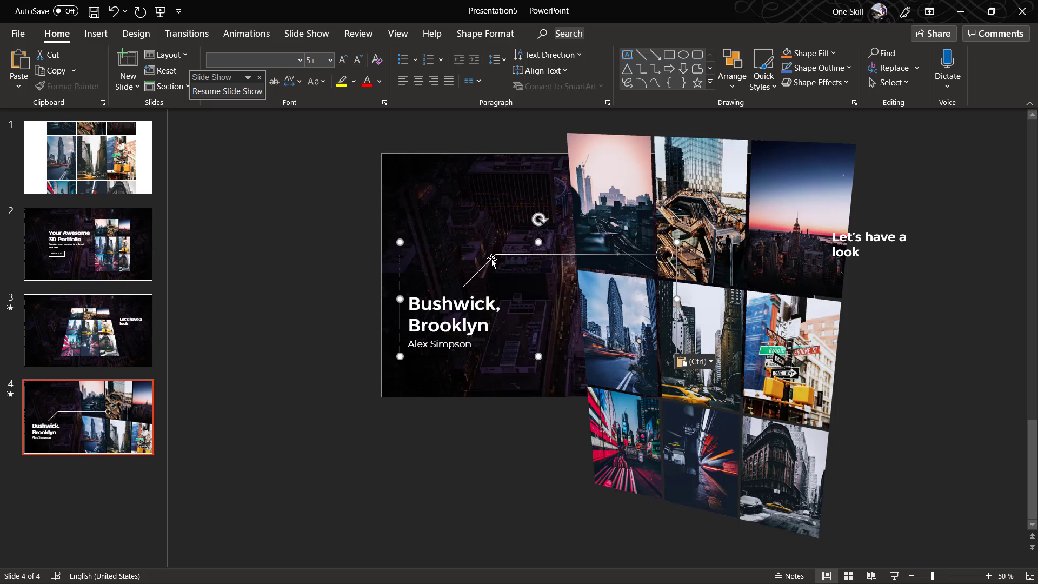
pyautogui.moveTo(492, 260); pyautogui.dragTo(497, 222)
pyautogui.scroll(3, 384, 244)
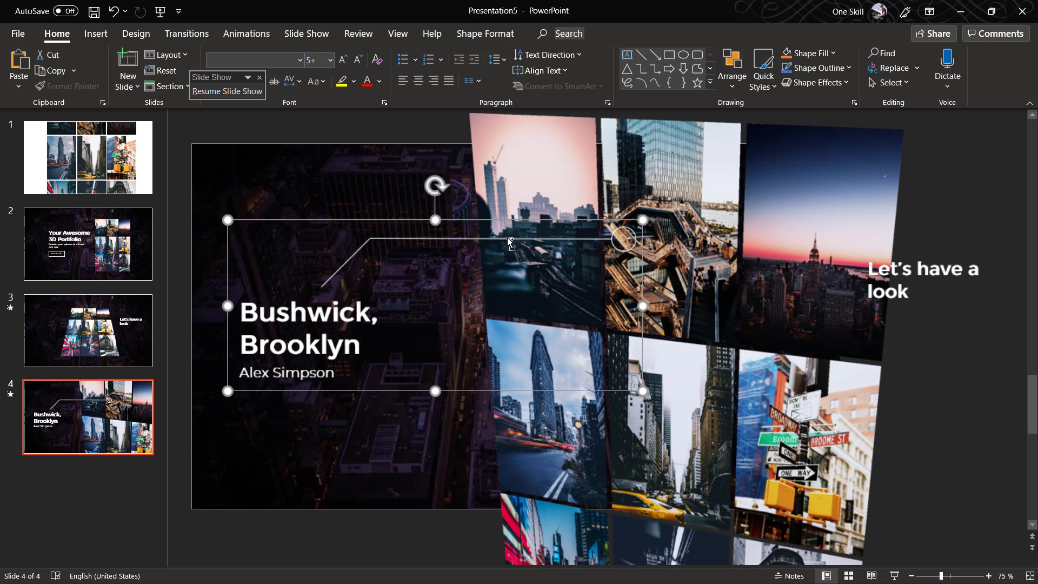
pyautogui.rightClick(382, 240)
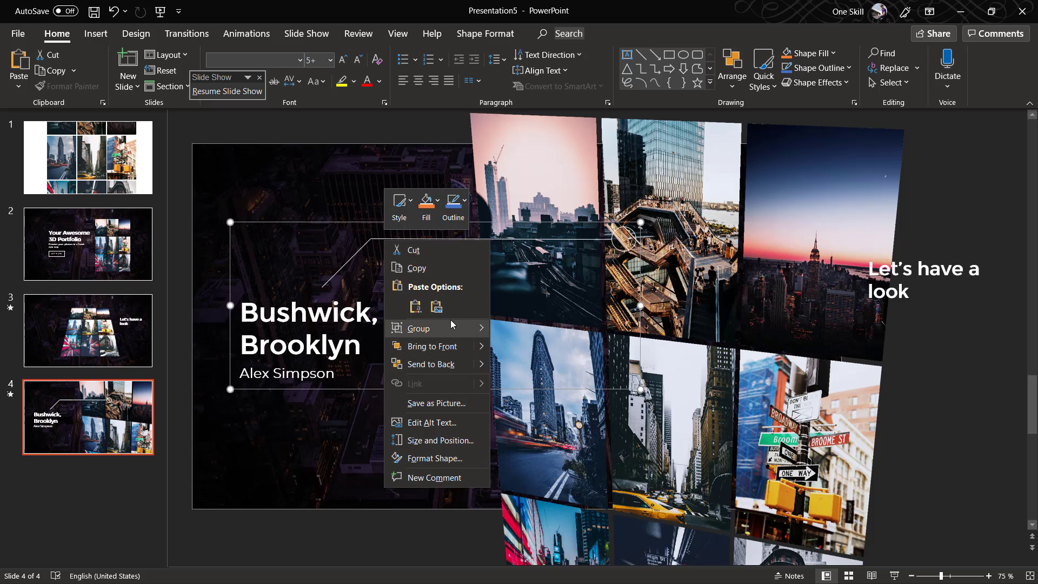
pyautogui.moveTo(454, 329)
pyautogui.click(518, 366)
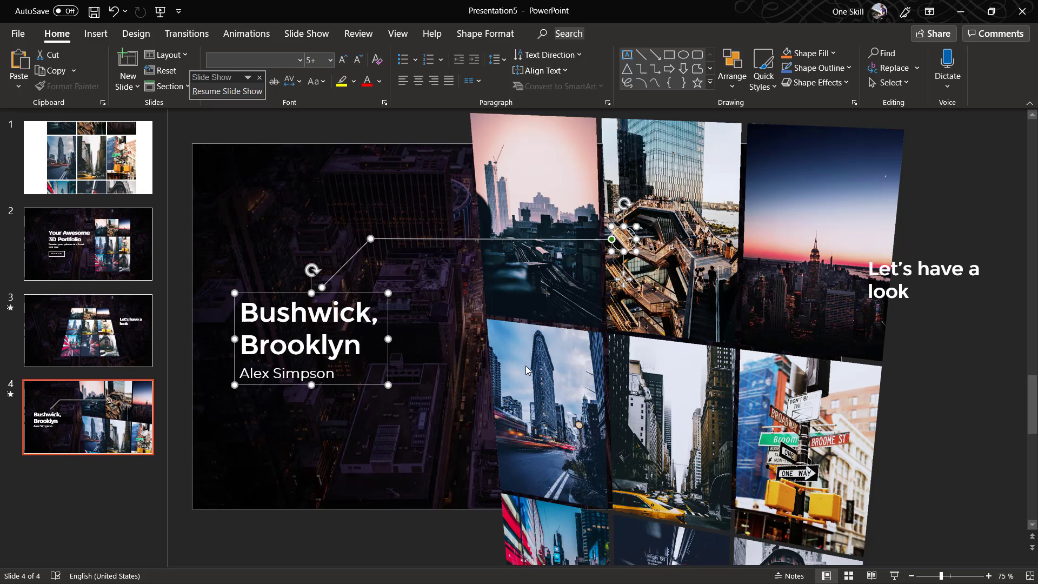
# Select the callout's connector line and then the small circle at its end
pyautogui.click(406, 142)
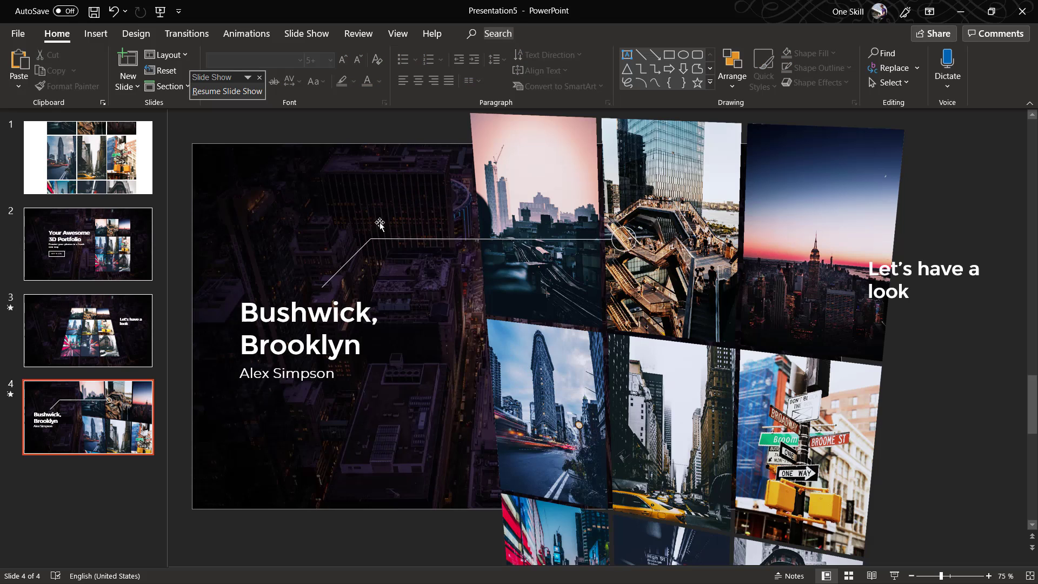
pyautogui.click(365, 248)
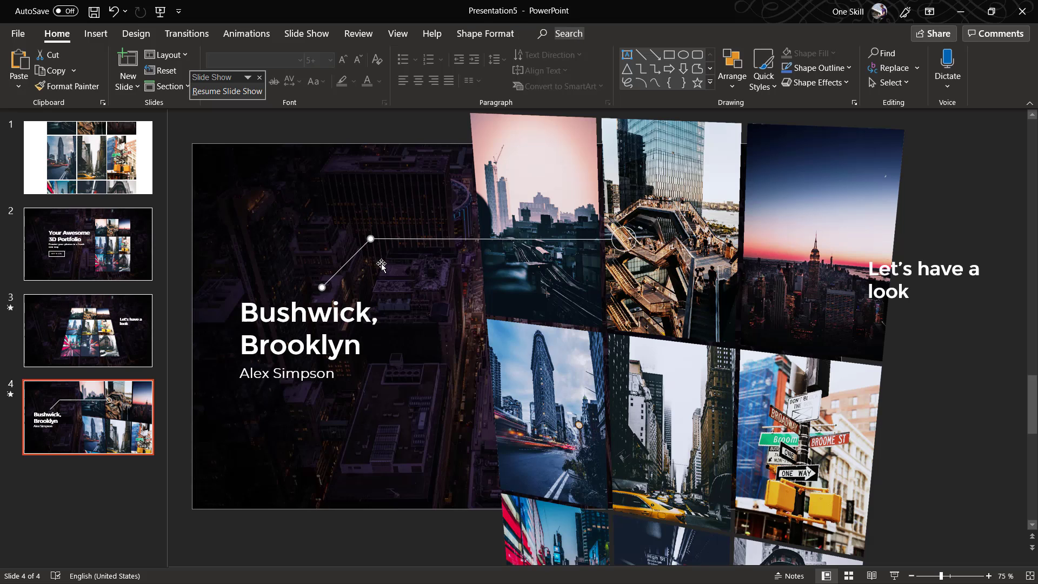
pyautogui.hotkey('ctrl', 'z')
pyautogui.hotkey('ctrl', 'z')
pyautogui.hotkey('ctrl', 'z')
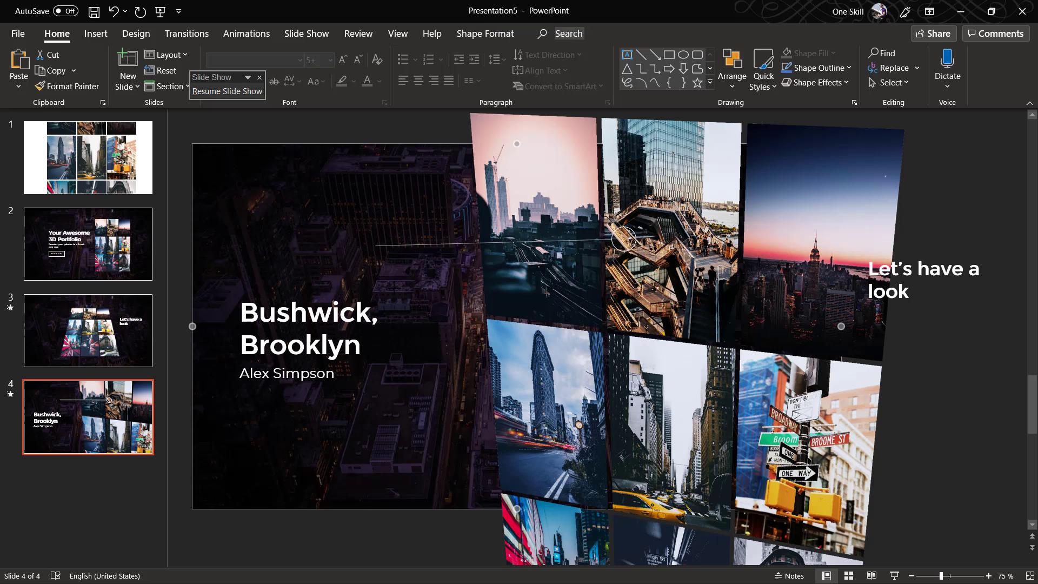
pyautogui.hotkey('ctrl', 'y')
pyautogui.hotkey('ctrl', 'y')
pyautogui.hotkey('ctrl', 'y')
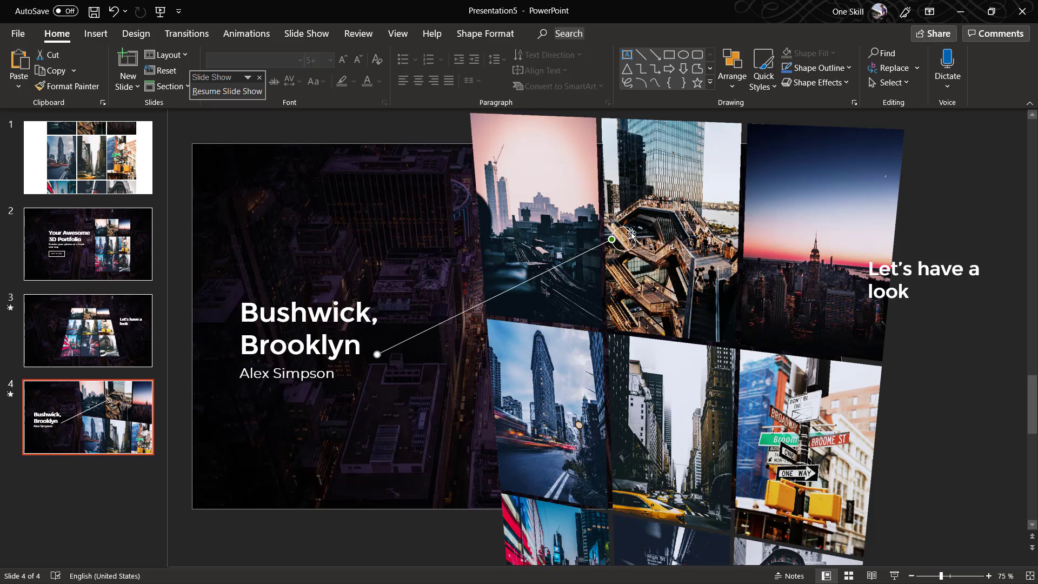
pyautogui.click(632, 234)
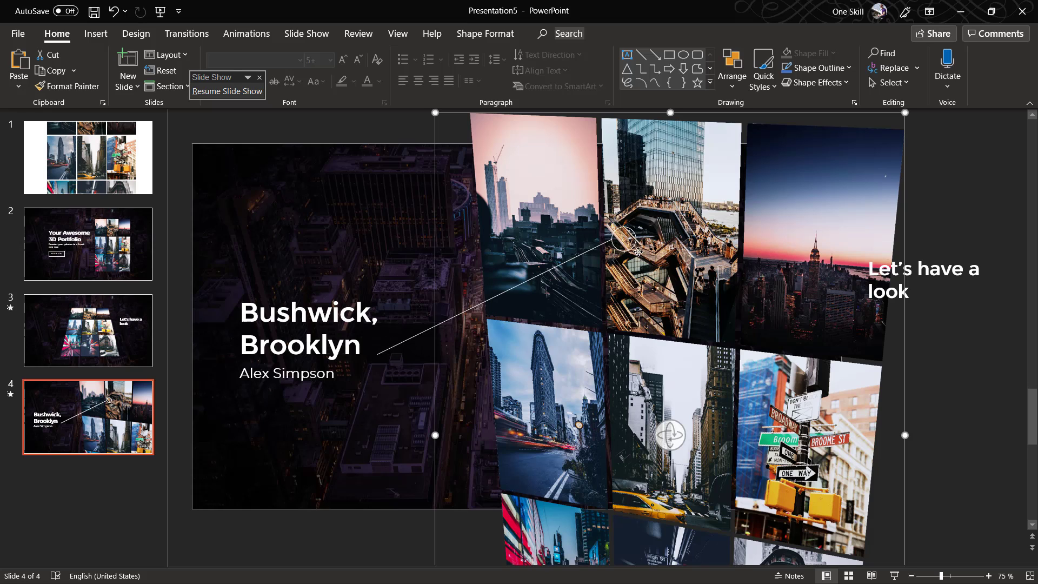
pyautogui.click(637, 250)
# Place the circle on the top-left collage photo, pull the line end toward the title, and rotate the circle to match
pyautogui.moveTo(624, 287); pyautogui.dragTo(550, 321)
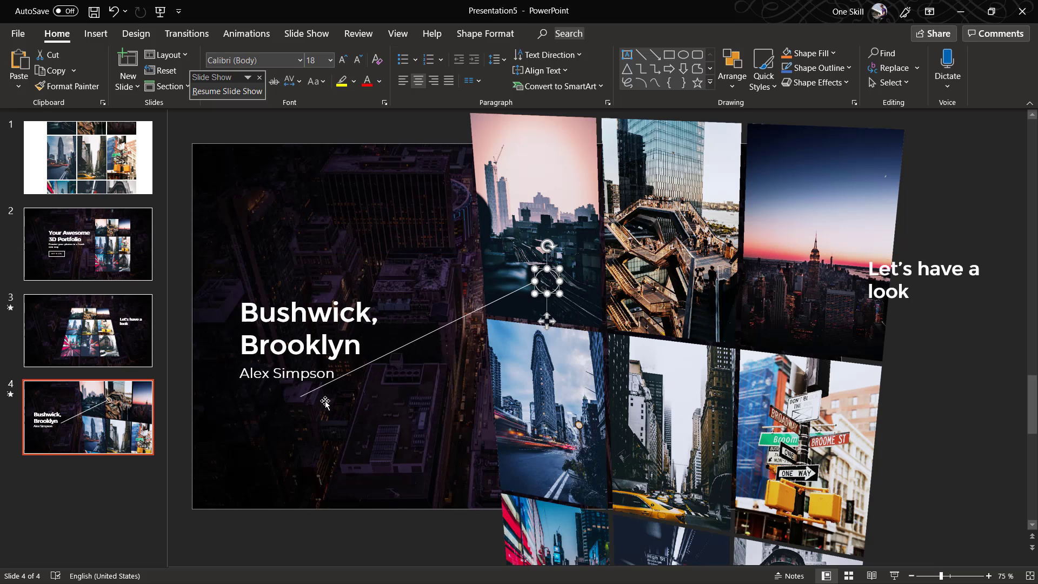
pyautogui.moveTo(308, 398); pyautogui.dragTo(387, 338)
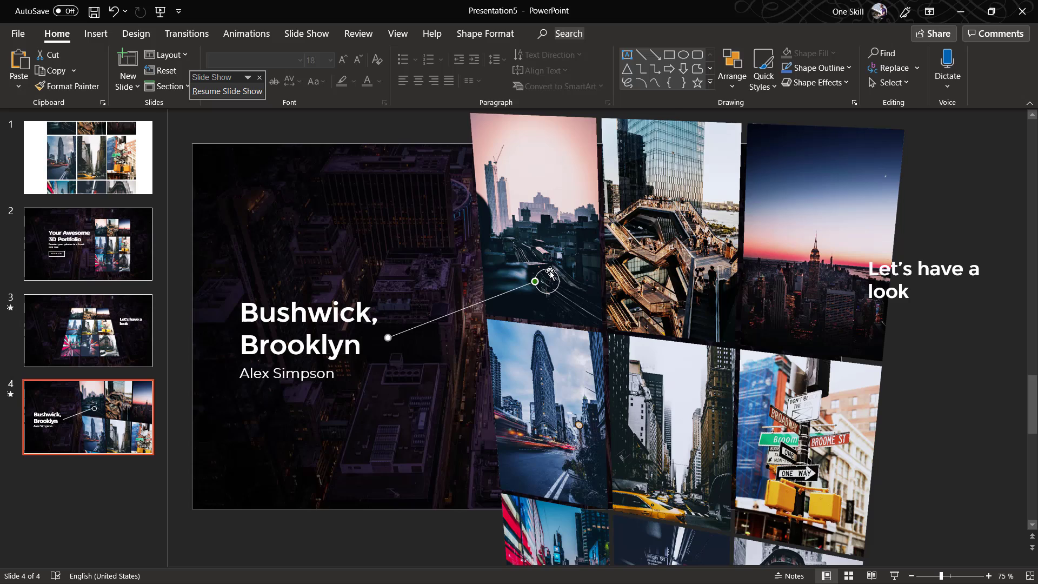
pyautogui.click(550, 273)
pyautogui.keyDown('ctrl'); pyautogui.scroll(5, 423, 178); pyautogui.keyUp('ctrl')
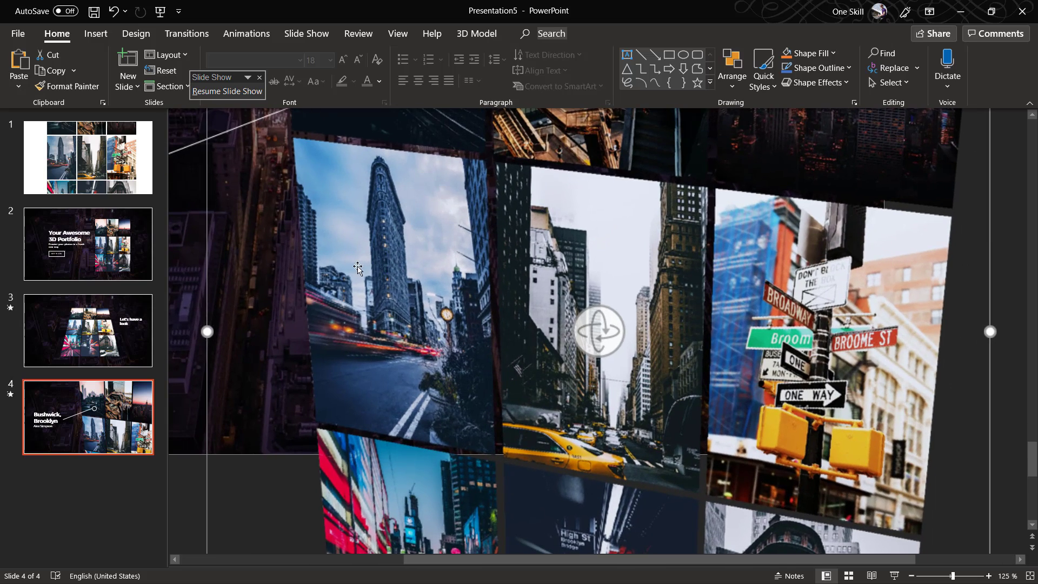
pyautogui.keyDown('ctrl'); pyautogui.scroll(-3, 344, 257); pyautogui.keyUp('ctrl')
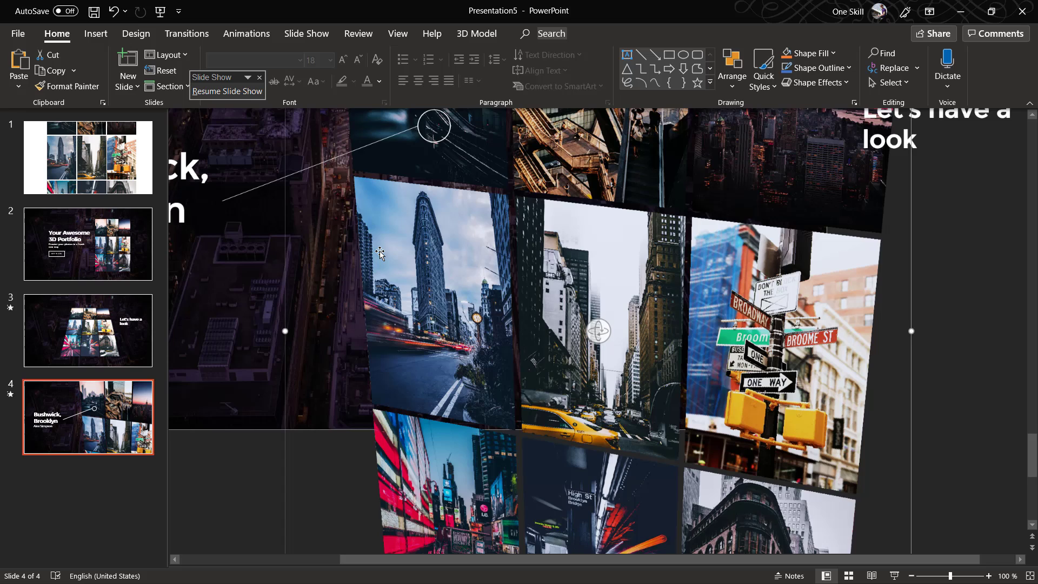
pyautogui.scroll(3, 380, 252)
pyautogui.click(439, 243)
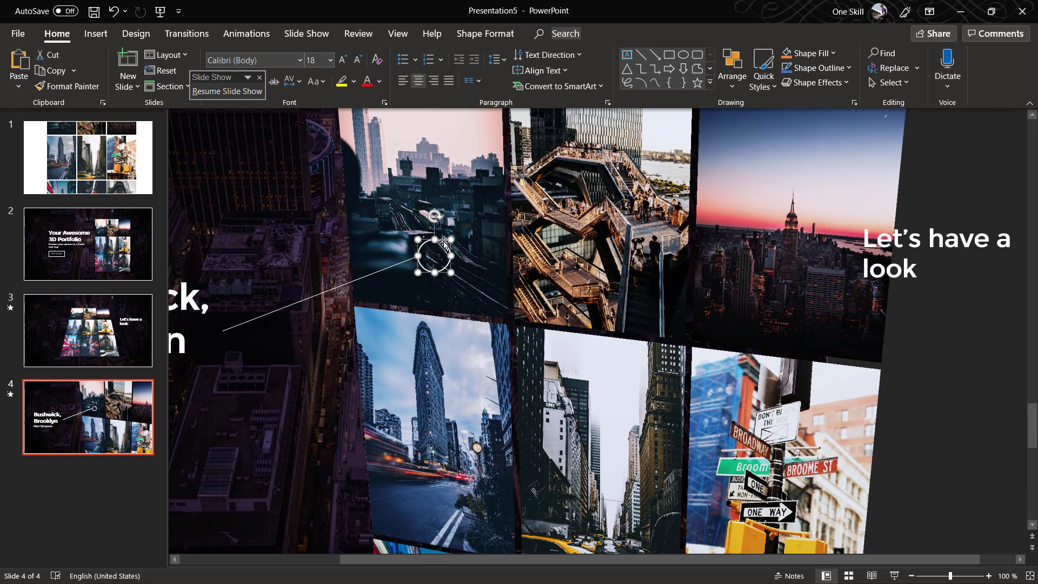
pyautogui.moveTo(434, 216); pyautogui.dragTo(423, 220)
# Group the callout text, line and circle together and copy the group
pyautogui.keyDown('ctrl'); pyautogui.scroll(-4, 388, 255); pyautogui.keyUp('ctrl')
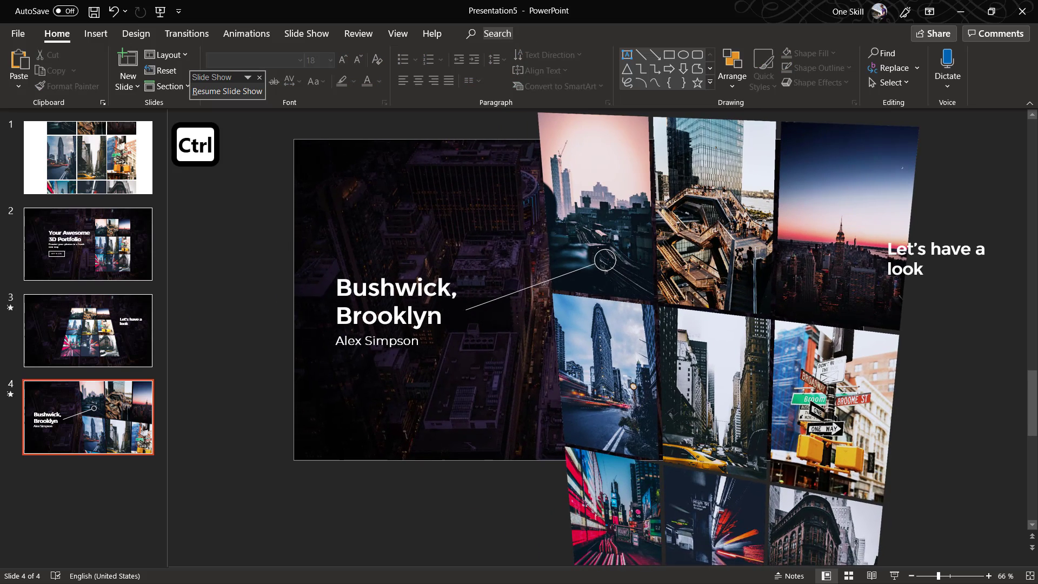
pyautogui.click(500, 297)
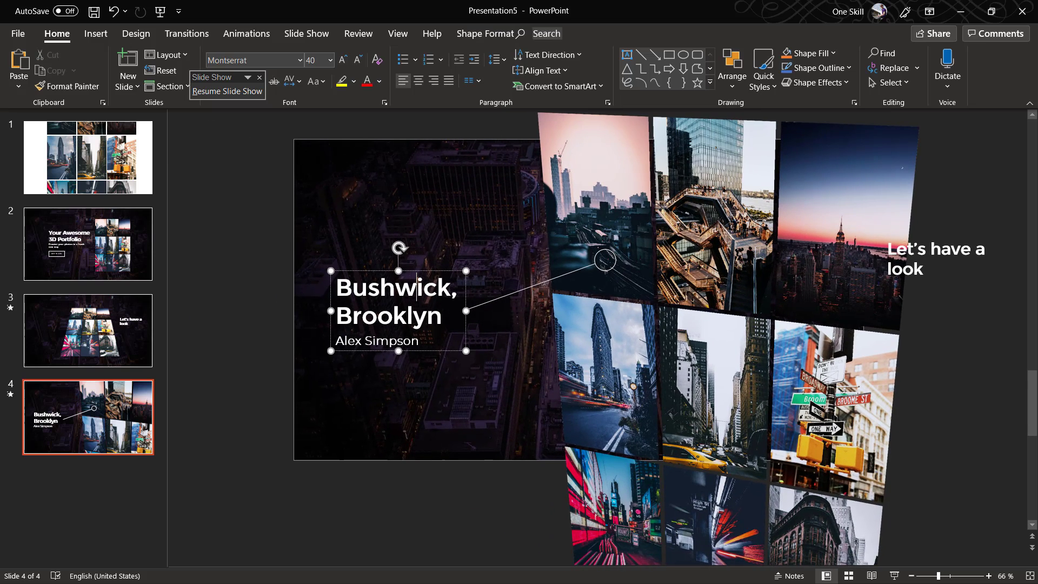
pyautogui.keyDown('shift'); pyautogui.click(603, 252); pyautogui.keyUp('shift')
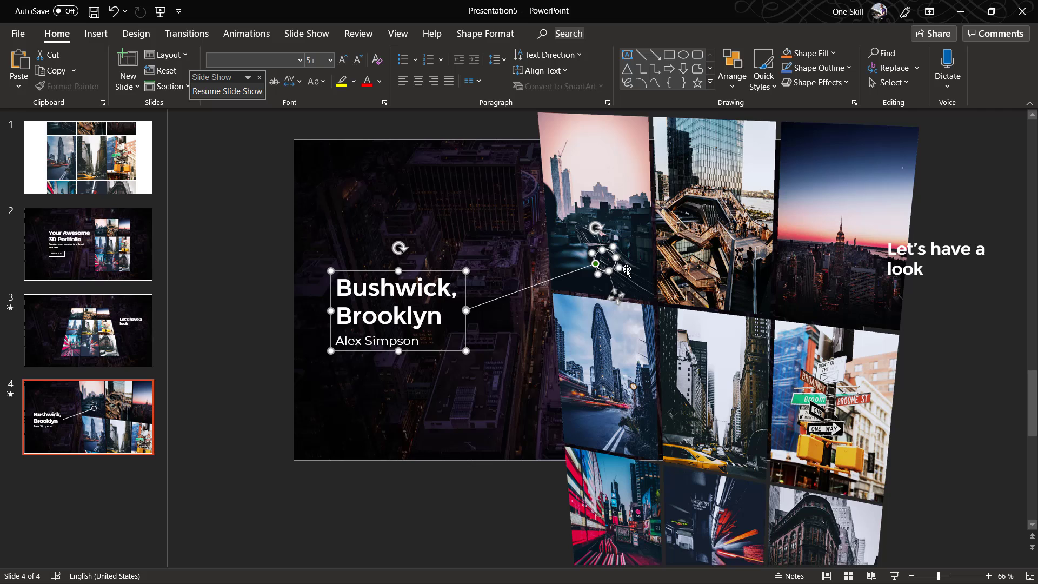
pyautogui.hotkey('ctrl', 'g')
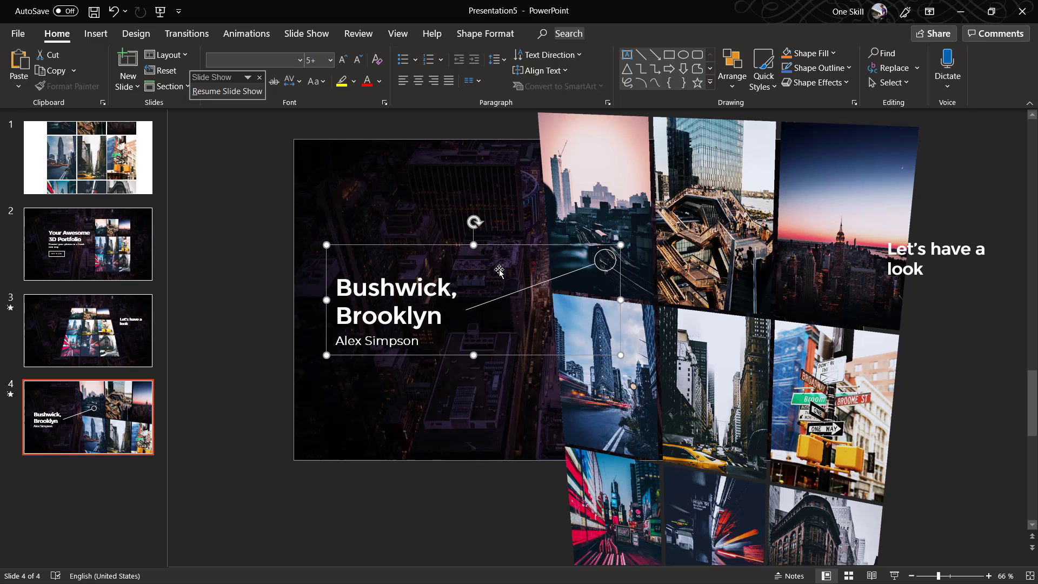
pyautogui.hotkey('ctrl', 'c')
# Paste the callout onto slide 3 and park it off the slide's left edge
pyautogui.click(105, 333)
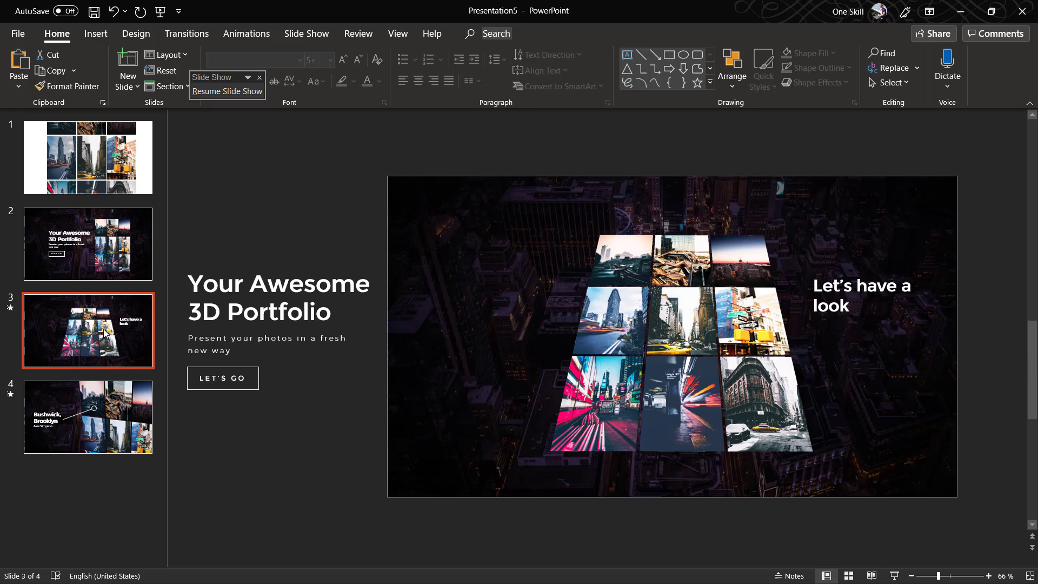
pyautogui.scroll(-3, 331, 359)
pyautogui.hotkey('ctrl', 'v')
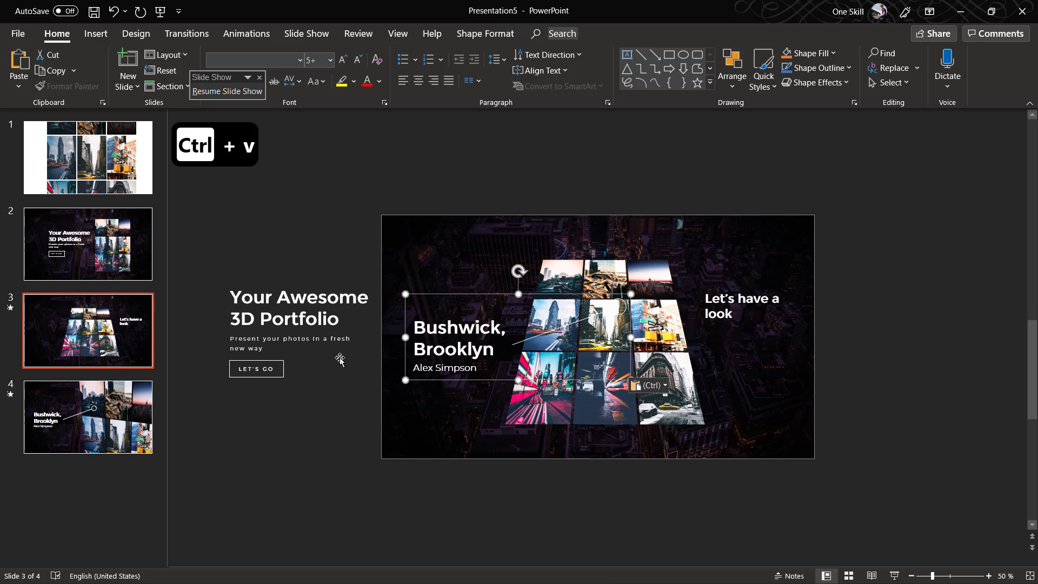
pyautogui.scroll(-3, 355, 352)
pyautogui.moveTo(537, 323); pyautogui.dragTo(331, 332)
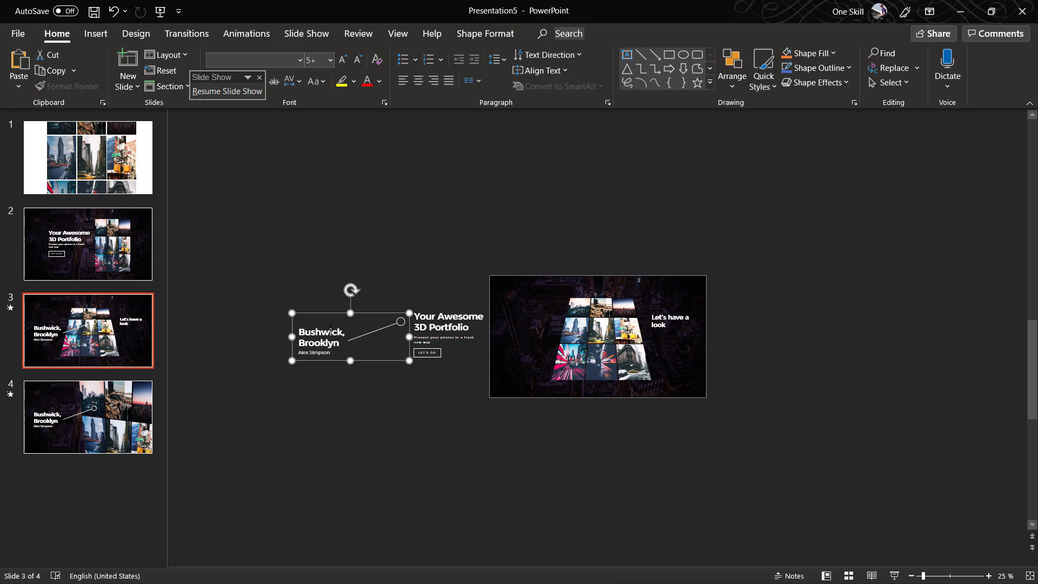
pyautogui.click(418, 259)
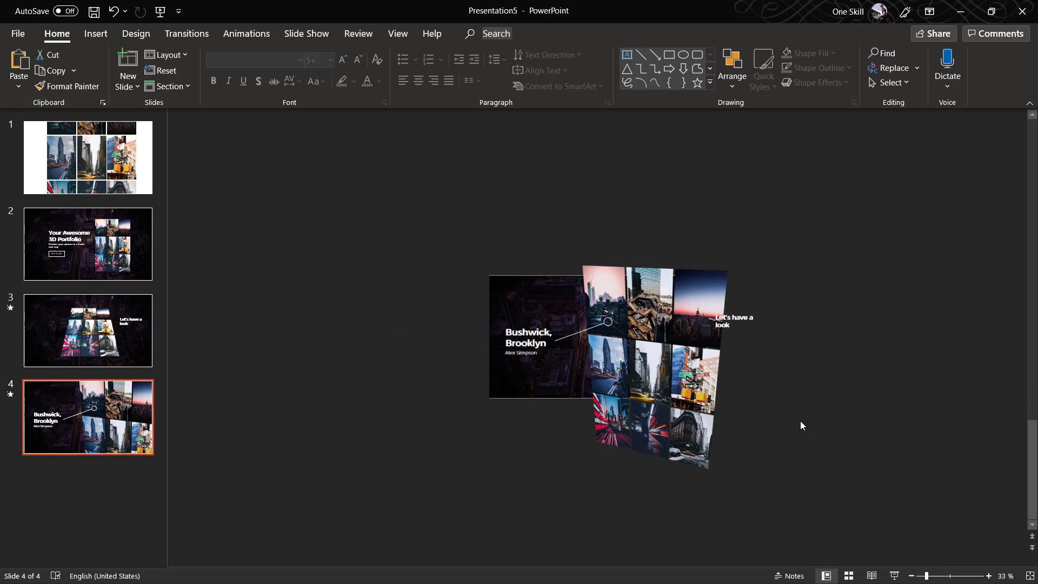
# Duplicate slide 4 as slide 5 and move its Bushwick, Brooklyn callout off the left edge
pyautogui.keyDown('ctrl'); pyautogui.scroll(4, 799, 421); pyautogui.keyUp('ctrl')
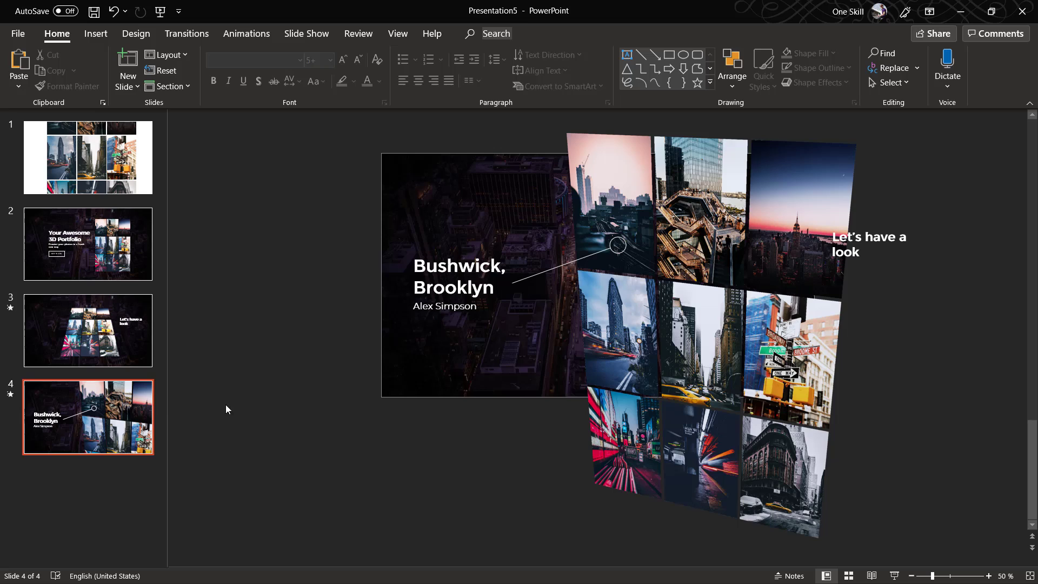
pyautogui.hotkey('ctrl', 'd')
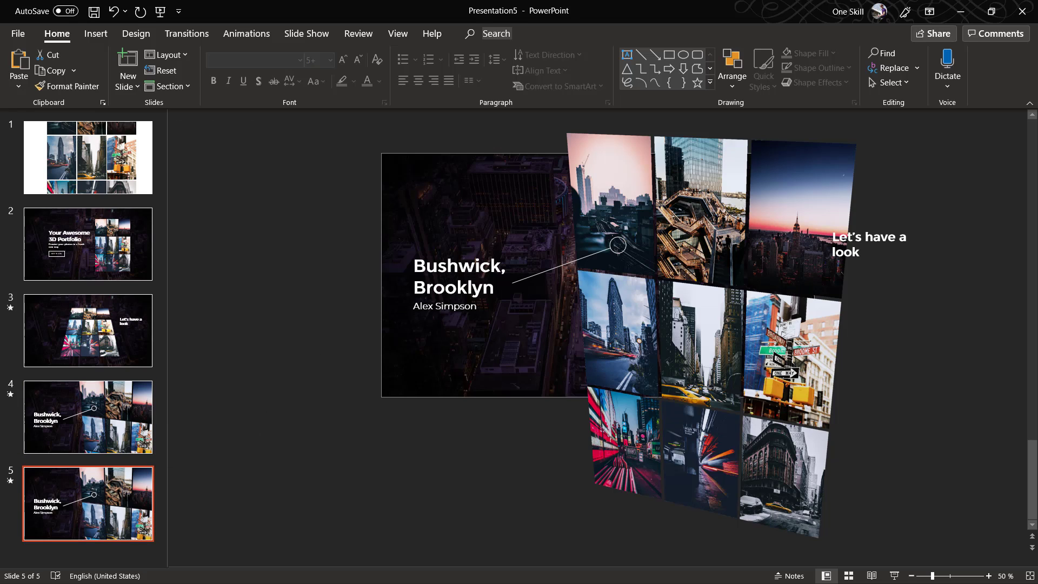
pyautogui.click(506, 230)
pyautogui.click(506, 230)
pyautogui.click(506, 230)
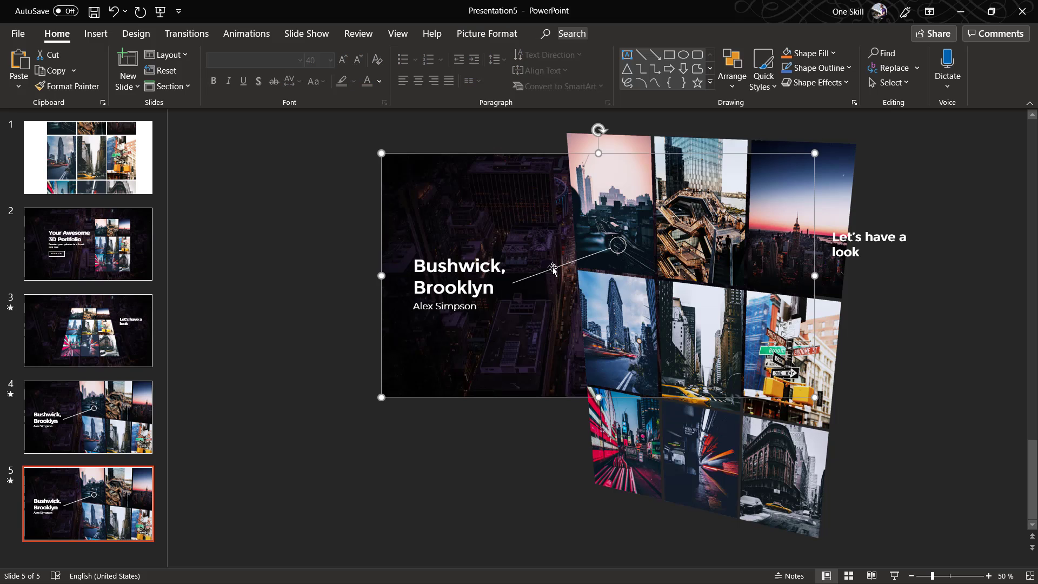
pyautogui.click(550, 237)
pyautogui.moveTo(550, 232); pyautogui.dragTo(294, 255)
# Delete the 'Let's have a look' title and rotate the 3D collage to face the viewer
pyautogui.click(933, 248)
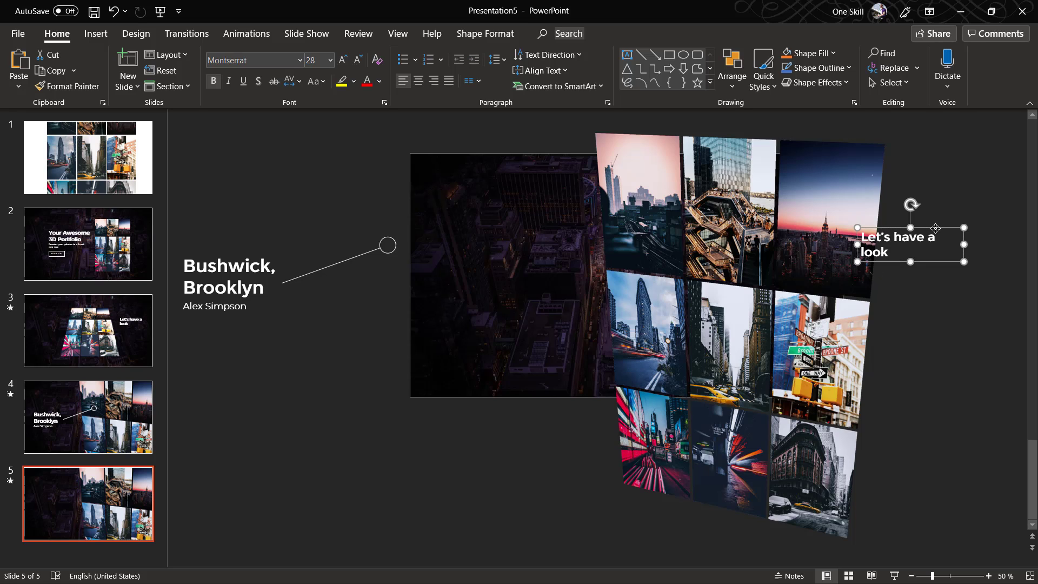
pyautogui.press('Delete')
pyautogui.click(755, 341)
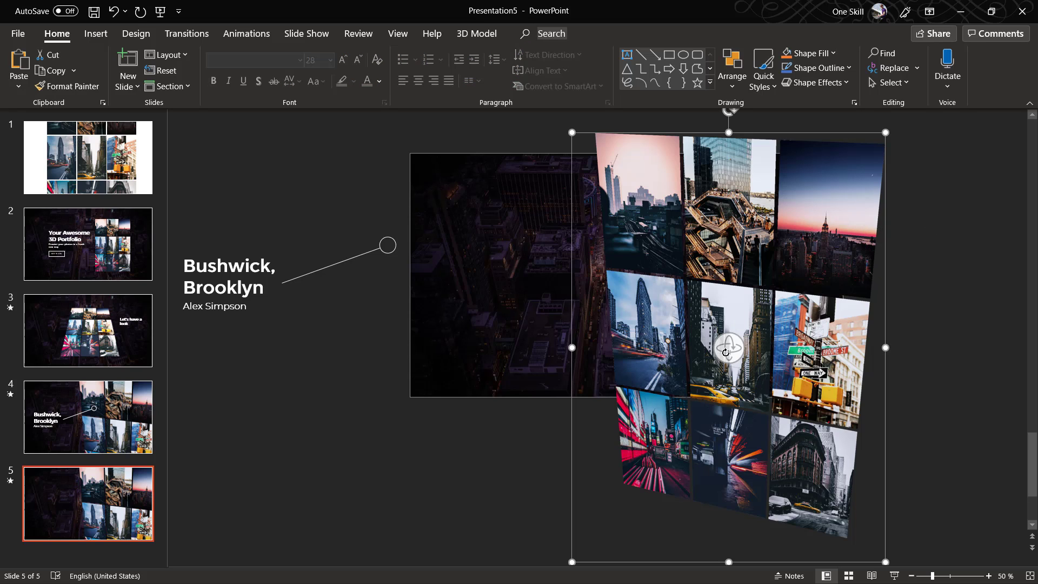
pyautogui.moveTo(751, 357); pyautogui.dragTo(493, 374)
# Duplicate the off-slide callout, move the copy onto the dark city photo at right, and ungroup it
pyautogui.scroll(2, 493, 374)
pyautogui.click(243, 378)
pyautogui.hotkey('ctrl', 'd')
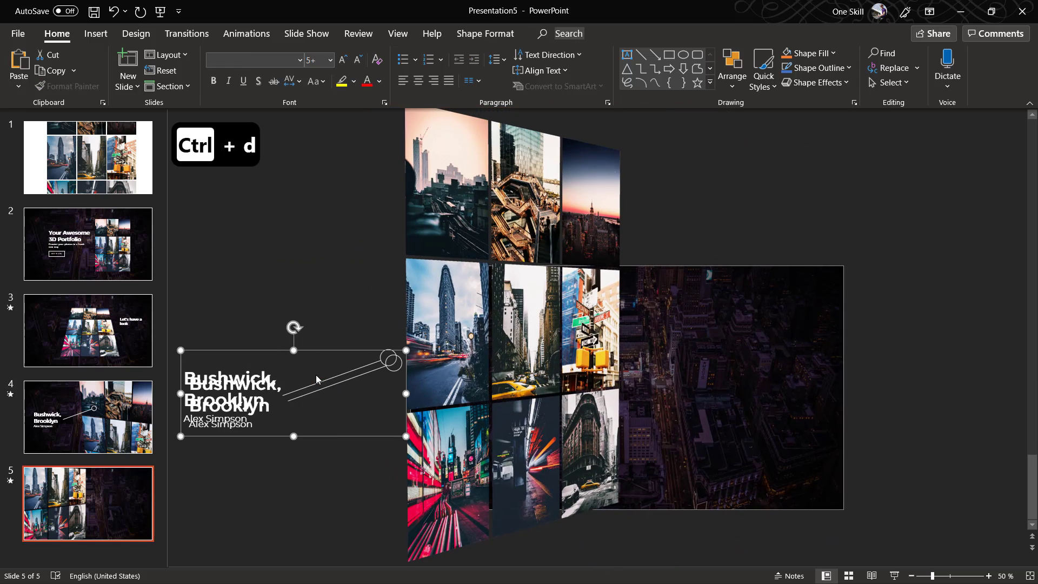
pyautogui.moveTo(313, 351); pyautogui.dragTo(844, 384)
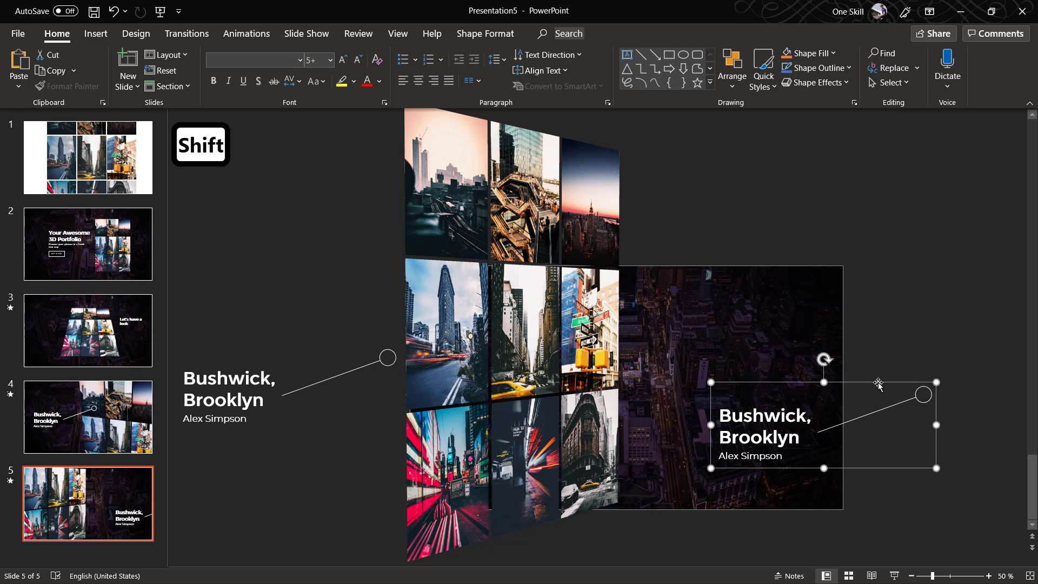
pyautogui.hotkey('ctrl', 'shift', 'g')
# Run the callout line's end up beside the Brooklyn title and set its circle on the corner-building photo
pyautogui.click(953, 384)
pyautogui.scroll(4, 918, 406)
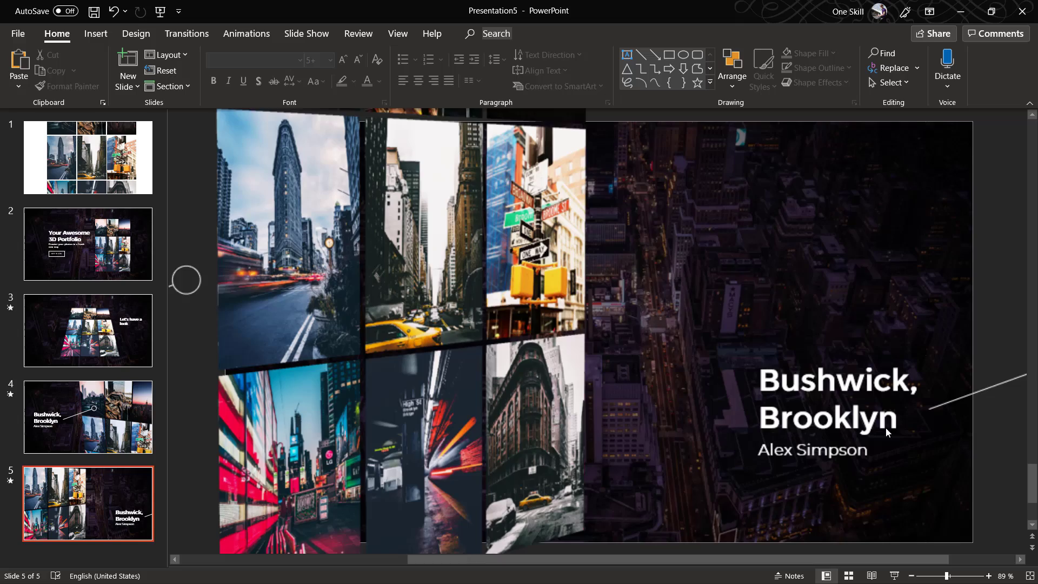
pyautogui.moveTo(835, 556); pyautogui.dragTo(886, 559)
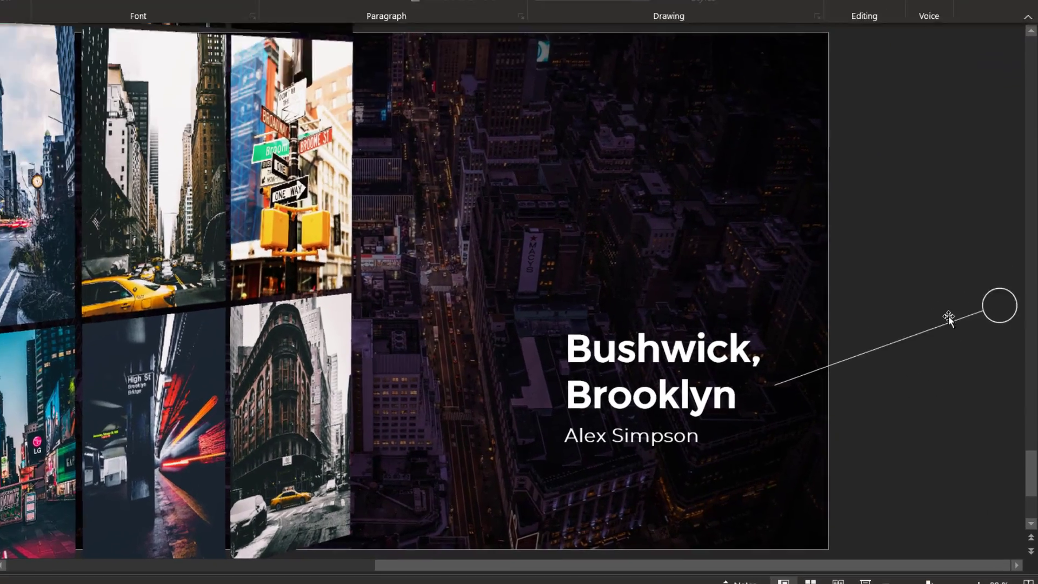
pyautogui.click(994, 291)
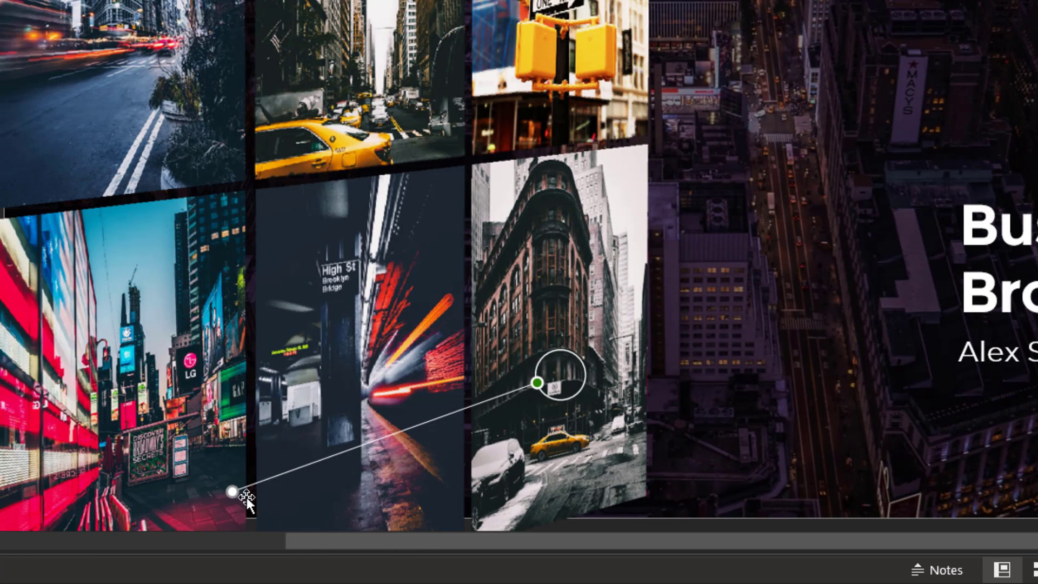
pyautogui.moveTo(234, 492); pyautogui.dragTo(936, 304)
pyautogui.click(569, 359)
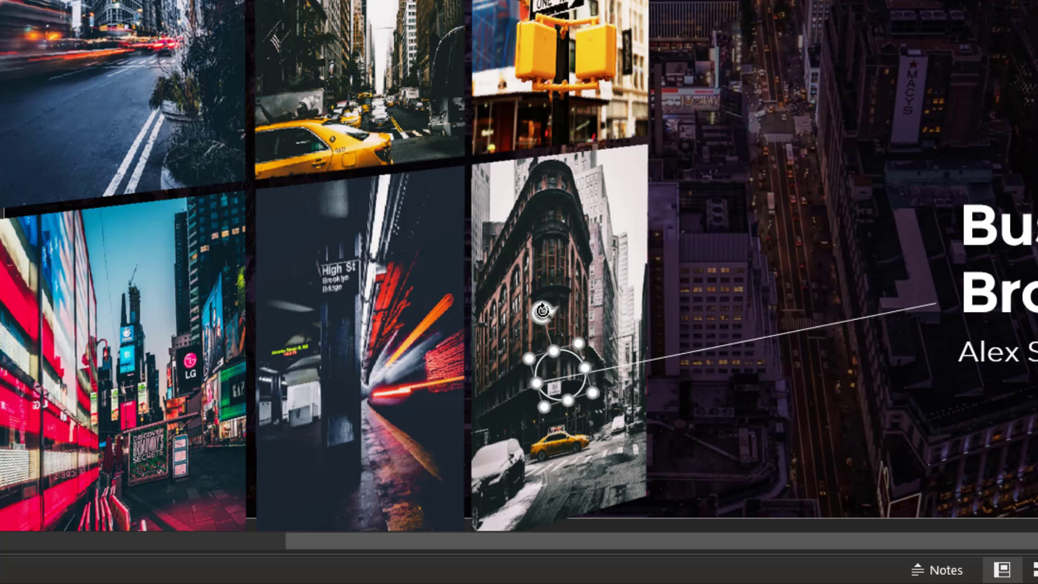
pyautogui.click(497, 332)
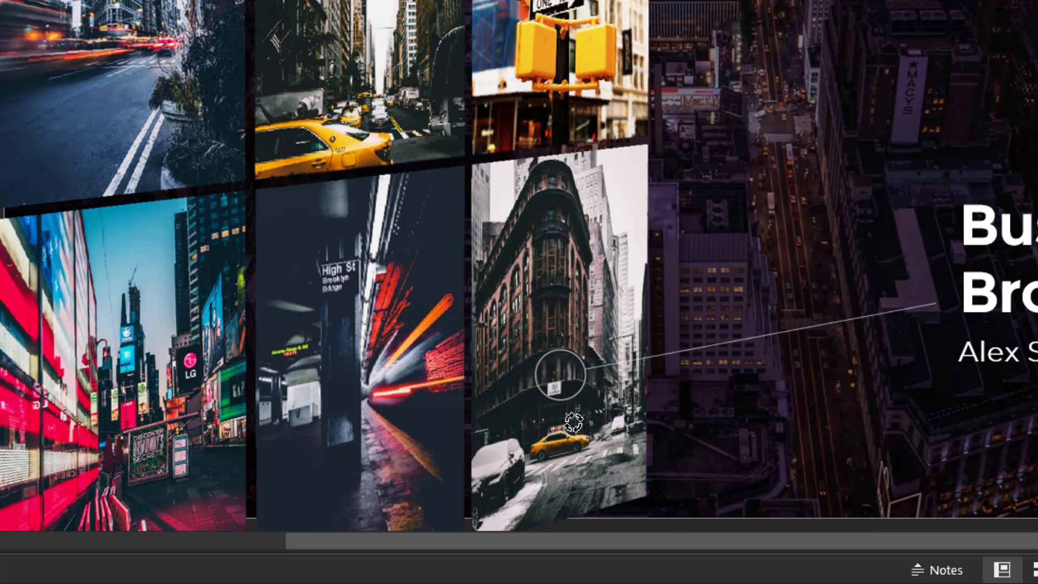
pyautogui.click(577, 372)
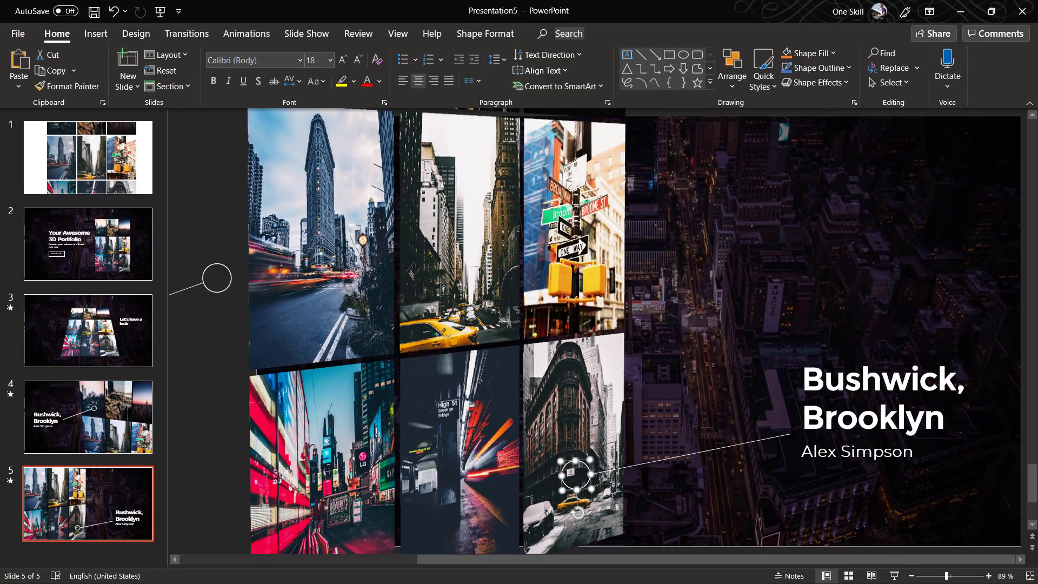
pyautogui.keyDown('ctrl'); pyautogui.scroll(-3, 843, 492); pyautogui.keyUp('ctrl')
pyautogui.click(838, 532)
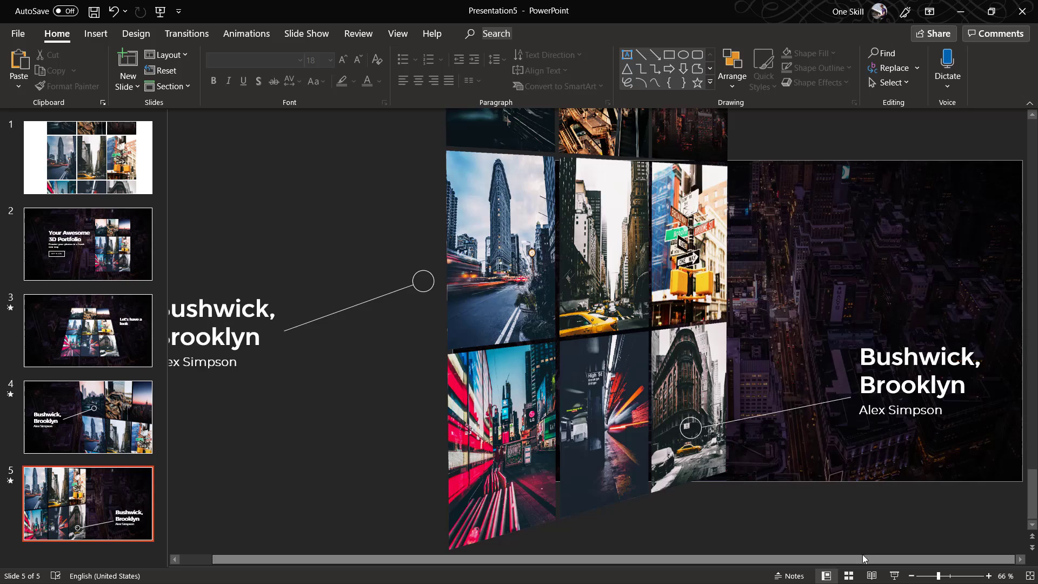
pyautogui.keyDown('ctrl'); pyautogui.scroll(-2, 873, 538); pyautogui.keyUp('ctrl')
pyautogui.keyDown('ctrl'); pyautogui.scroll(2, 789, 473); pyautogui.keyUp('ctrl')
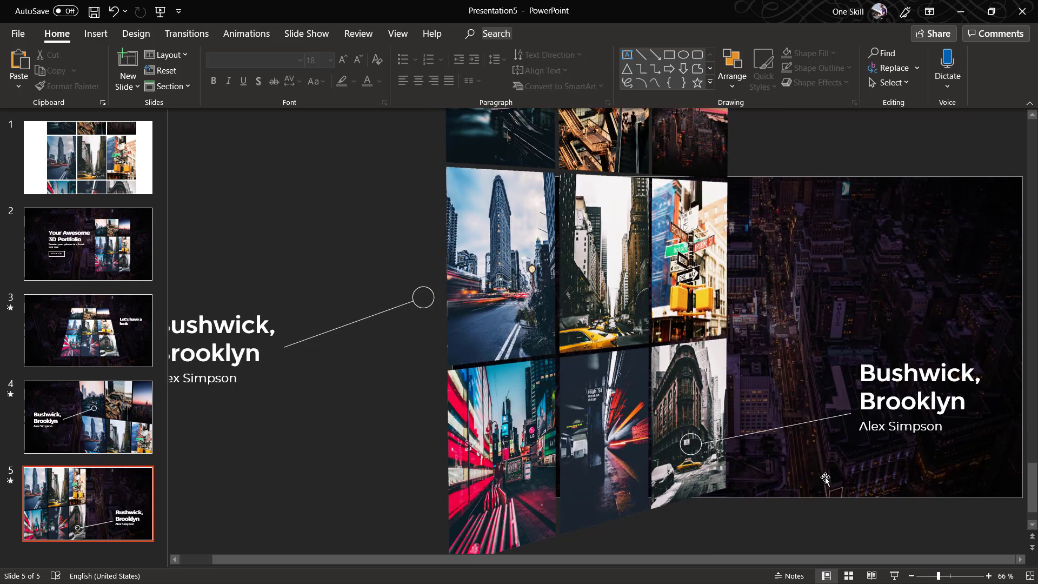
# Copy the 'Winter Classic' photo title from the Unsplash page
pyautogui.hotkey('alt', 'Tab')
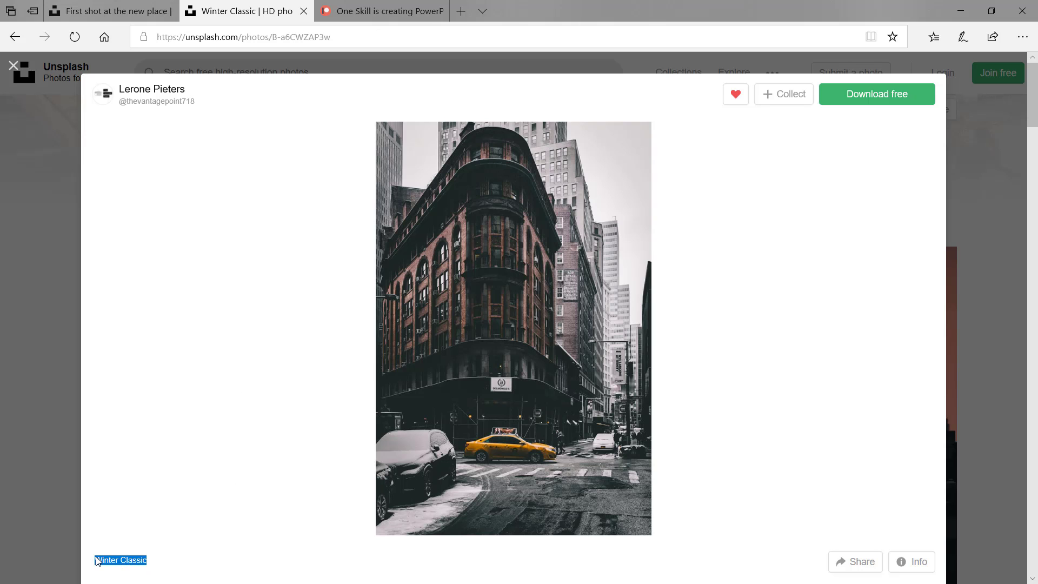
pyautogui.hotkey('ctrl', 'c')
# Replace the Bushwick, Brooklyn heading with 'Winter Classic', keeping the heading's formatting
pyautogui.hotkey('alt', 'Tab')
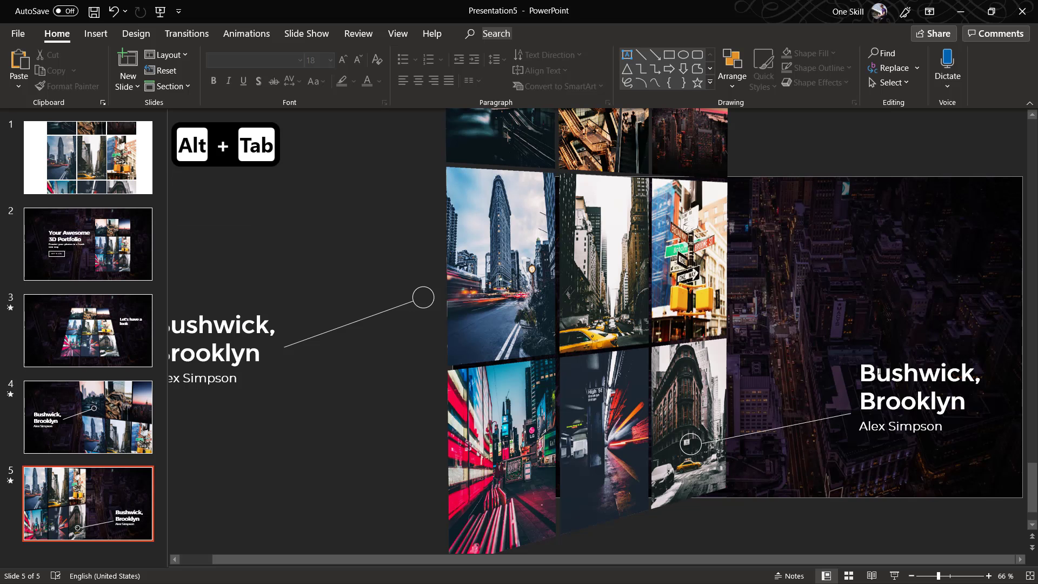
pyautogui.moveTo(971, 403); pyautogui.dragTo(859, 372)
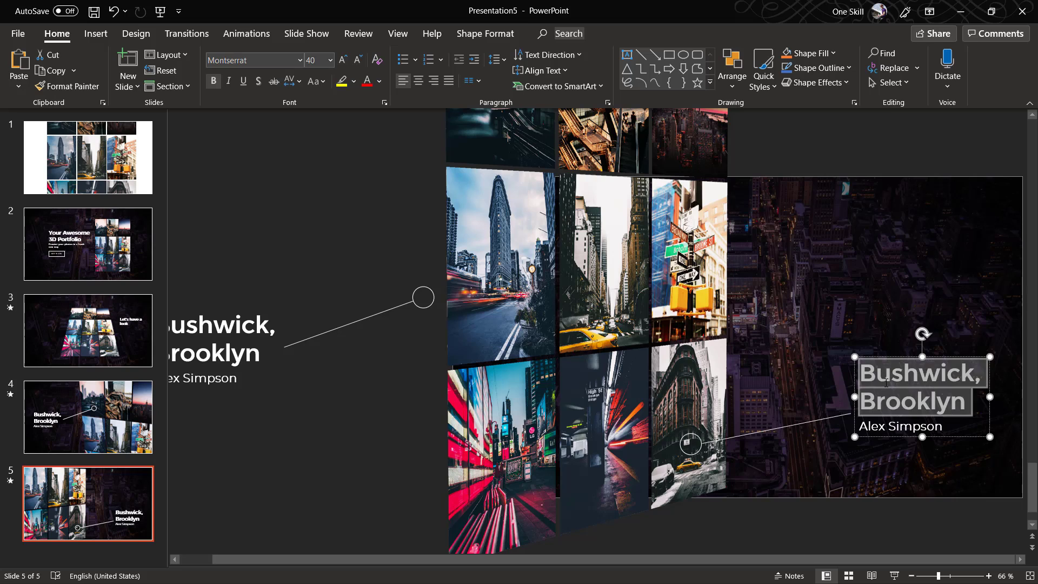
pyautogui.hotkey('ctrl', 'v')
pyautogui.click(898, 385)
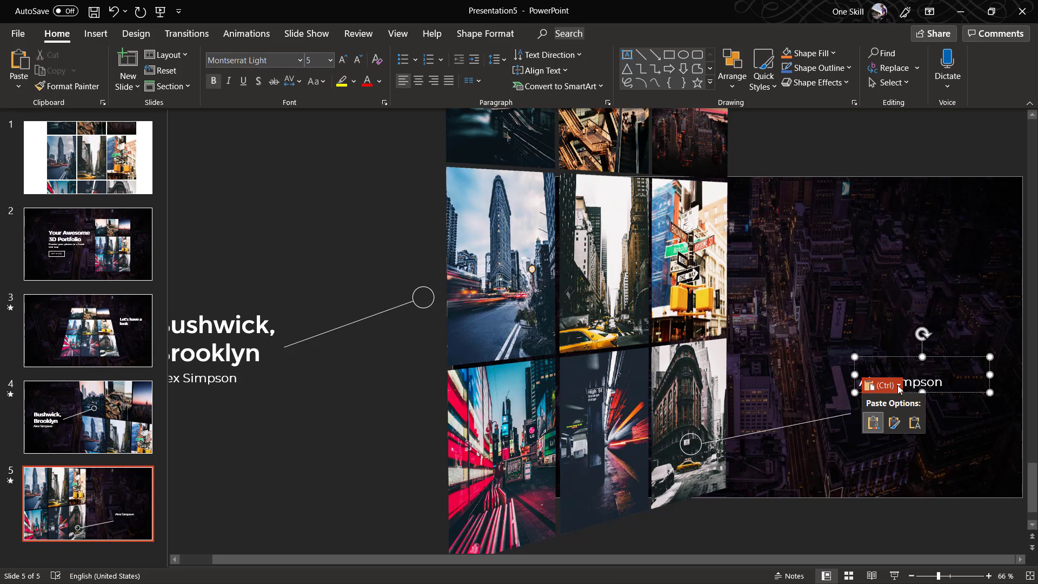
pyautogui.click(920, 424)
pyautogui.hotkey('ctrl', 'v')
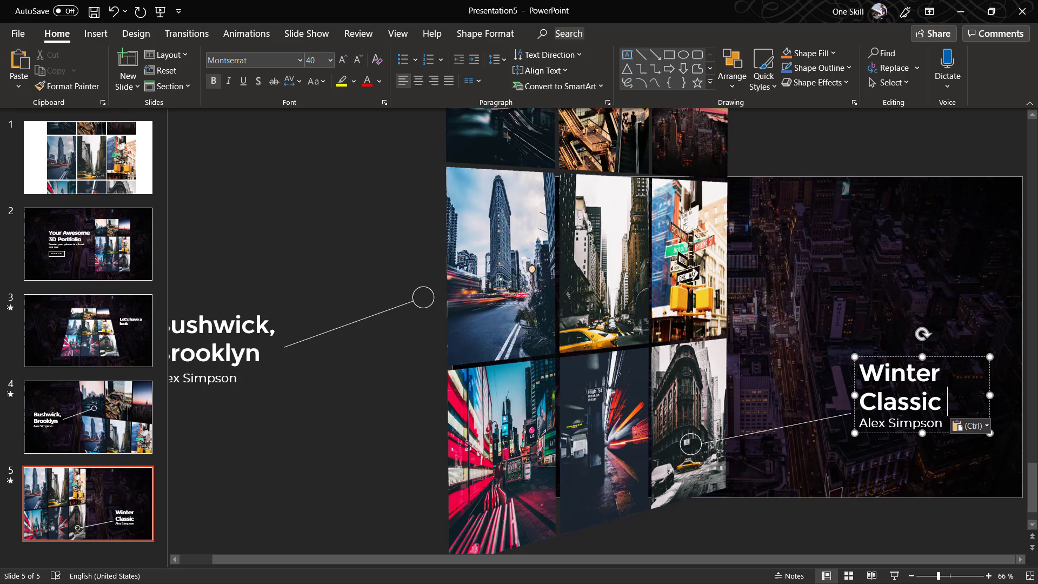
# Replace the old credit with the photographer's name as plain text and shrink the blank line to size 5
pyautogui.hotkey('alt', 'Tab')
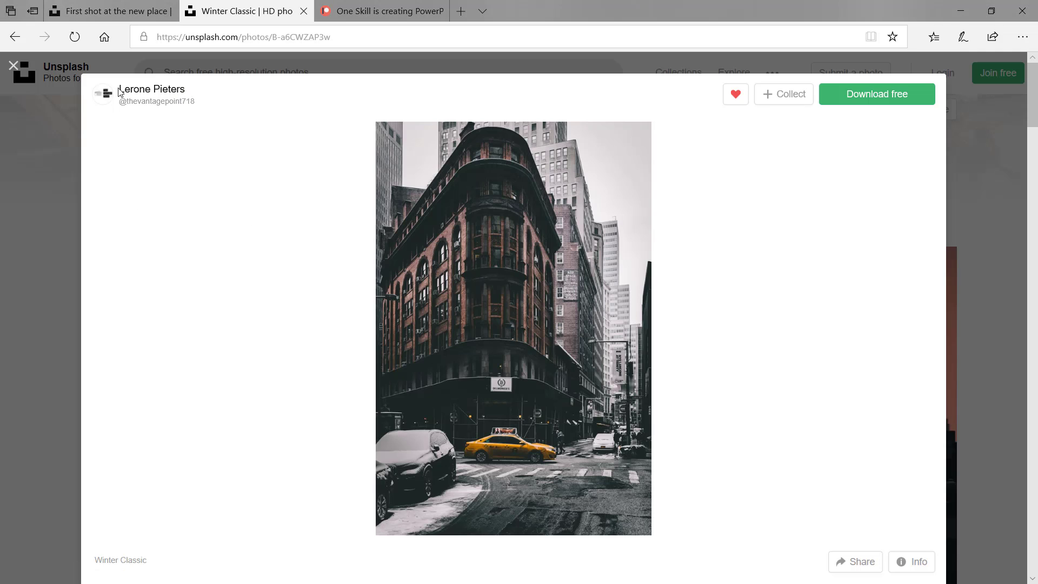
pyautogui.moveTo(120, 92); pyautogui.dragTo(187, 95)
pyautogui.hotkey('ctrl', 'c')
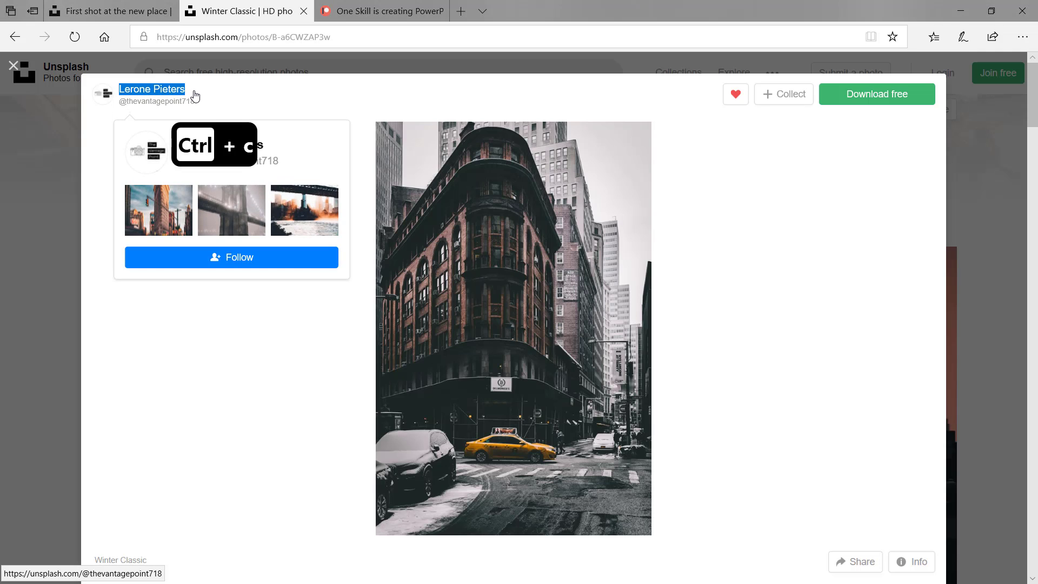
pyautogui.hotkey('alt', 'Tab')
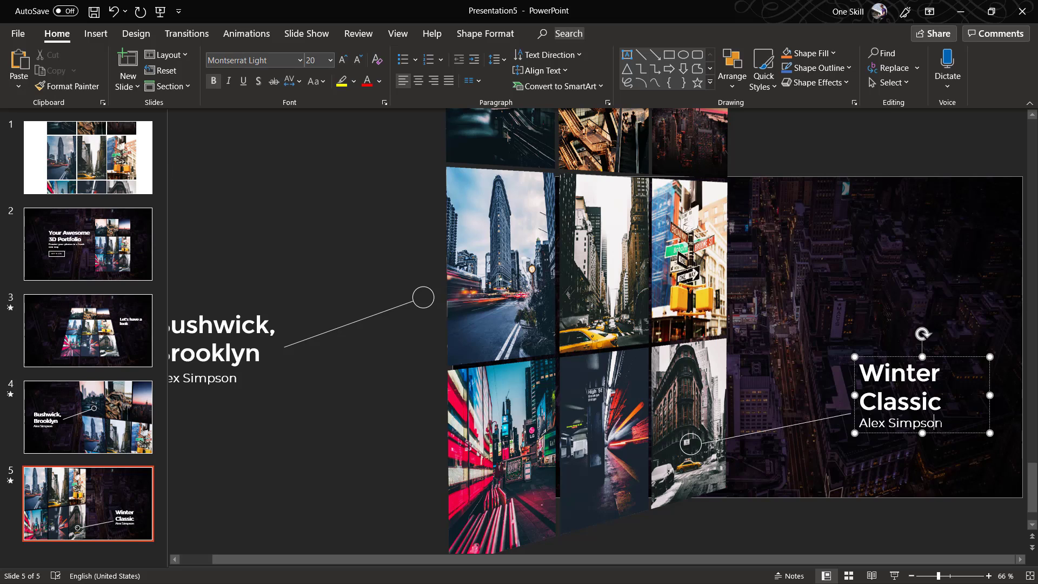
pyautogui.hotkey('ctrl', 'v')
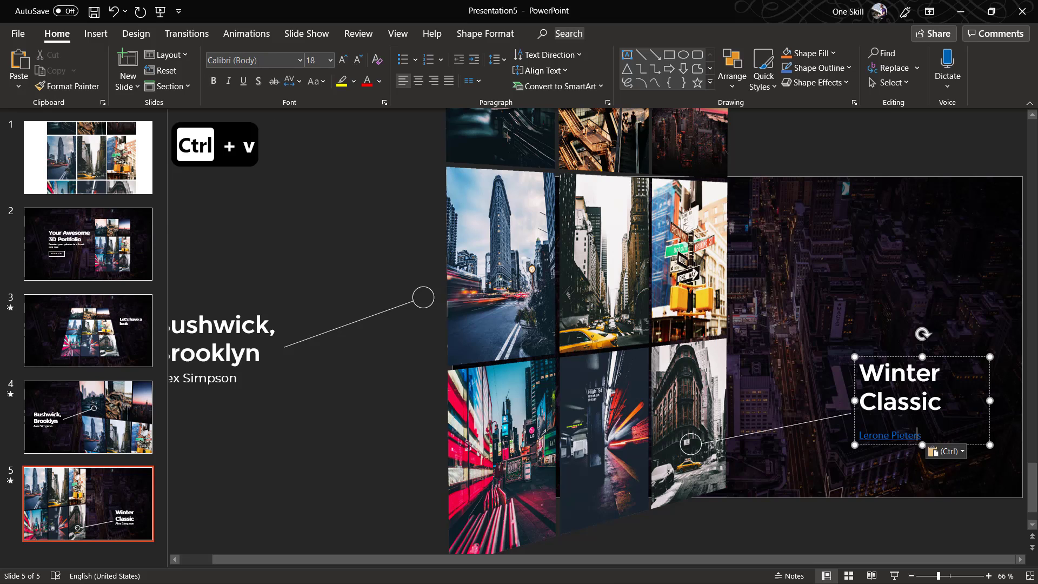
pyautogui.click(946, 451)
pyautogui.click(977, 489)
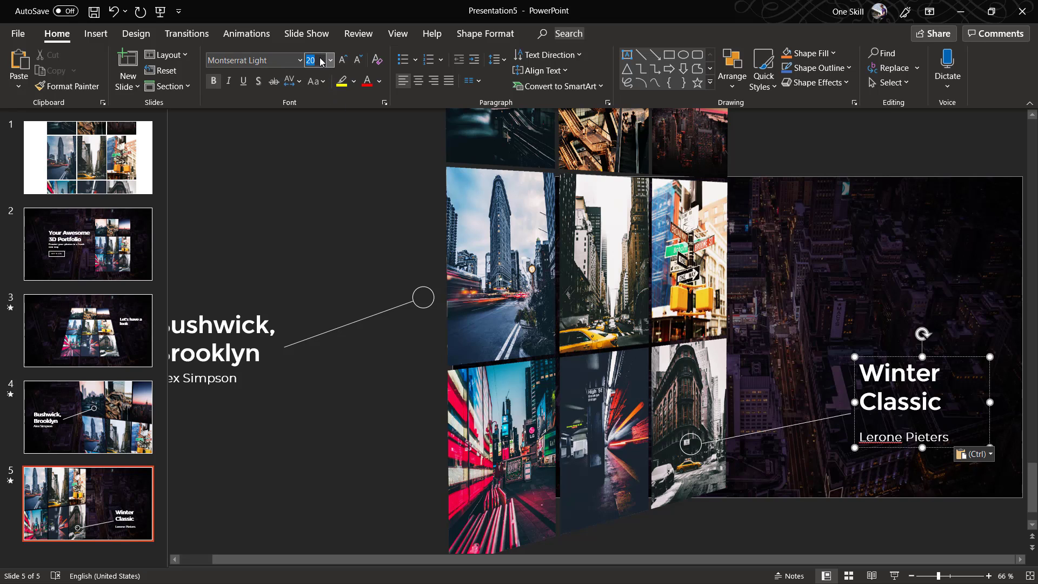
pyautogui.press('Return')
pyautogui.click(852, 146)
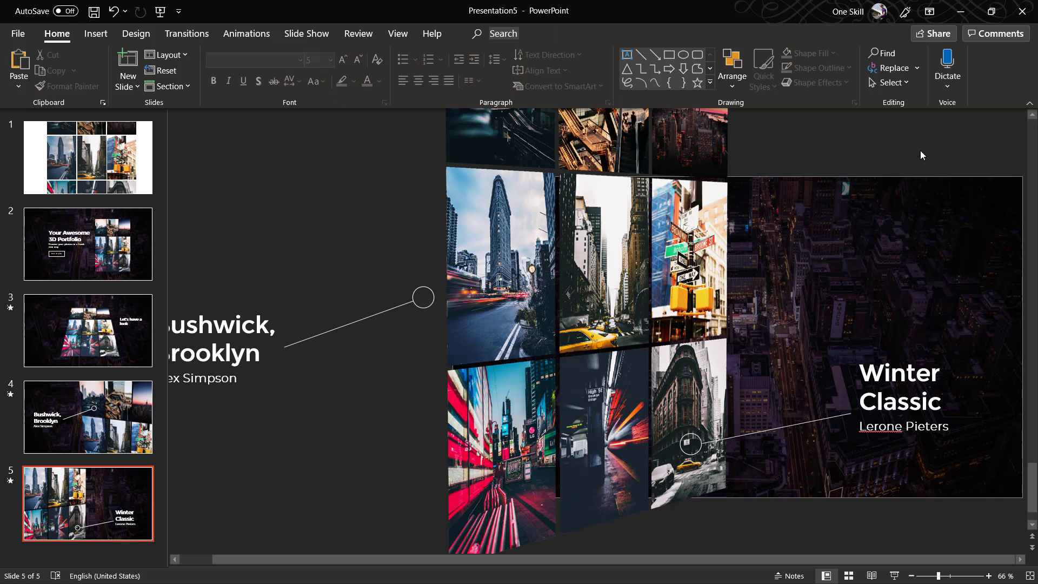
pyautogui.scroll(-5, 978, 324)
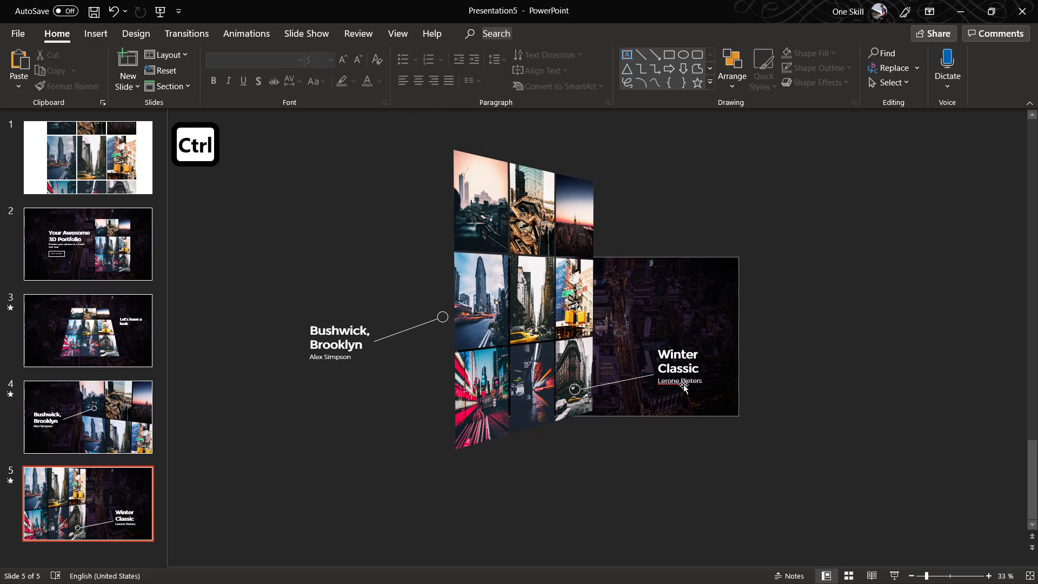
# Group the Winter Classic text, connector line and small circle into one callout
pyautogui.click(677, 369)
pyautogui.moveTo(700, 345); pyautogui.dragTo(703, 353)
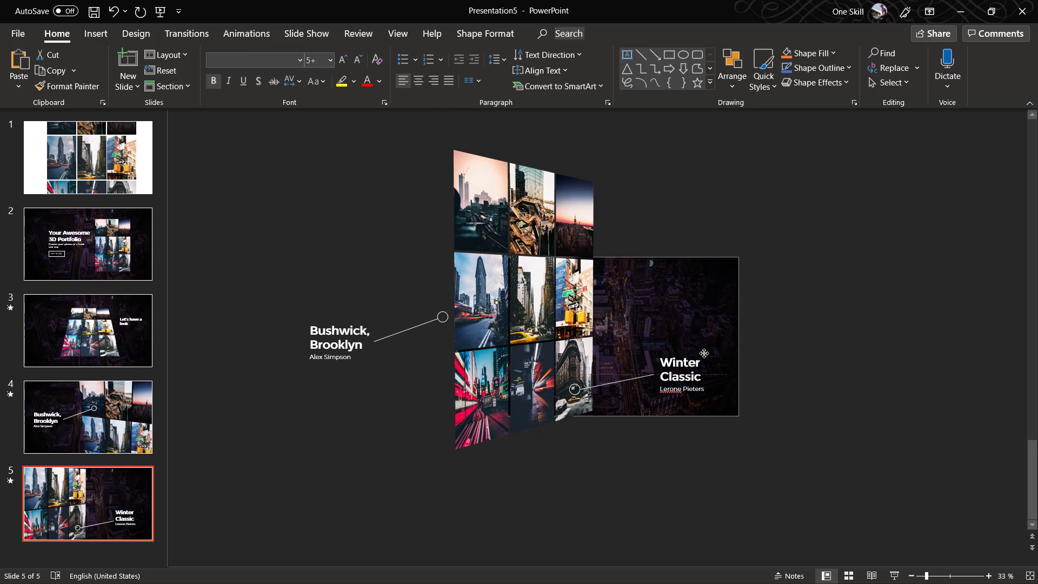
pyautogui.scroll(5, 677, 407)
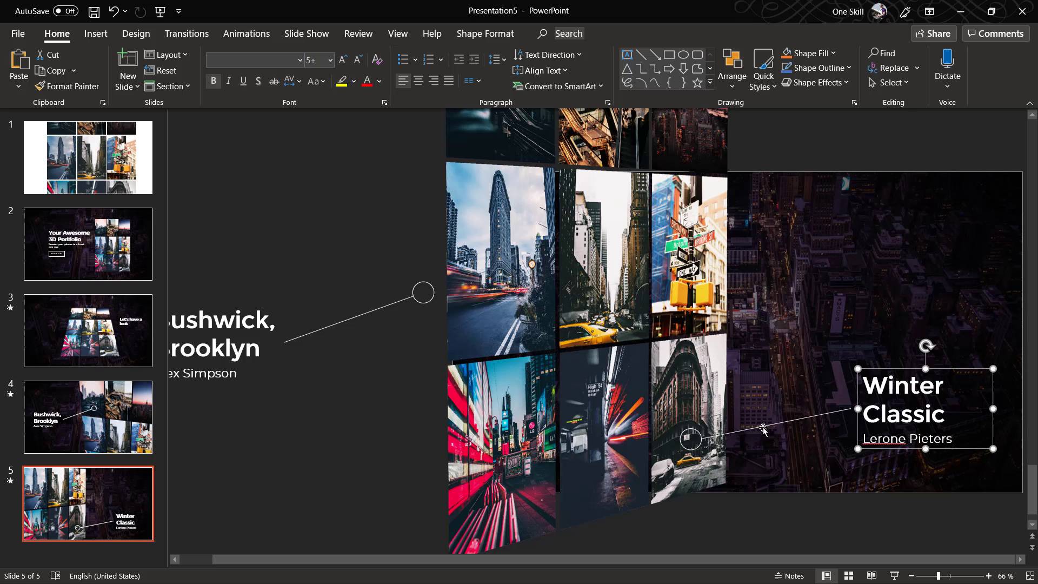
pyautogui.click(762, 428)
pyautogui.keyDown('shift'); pyautogui.click(696, 431); pyautogui.keyUp('shift')
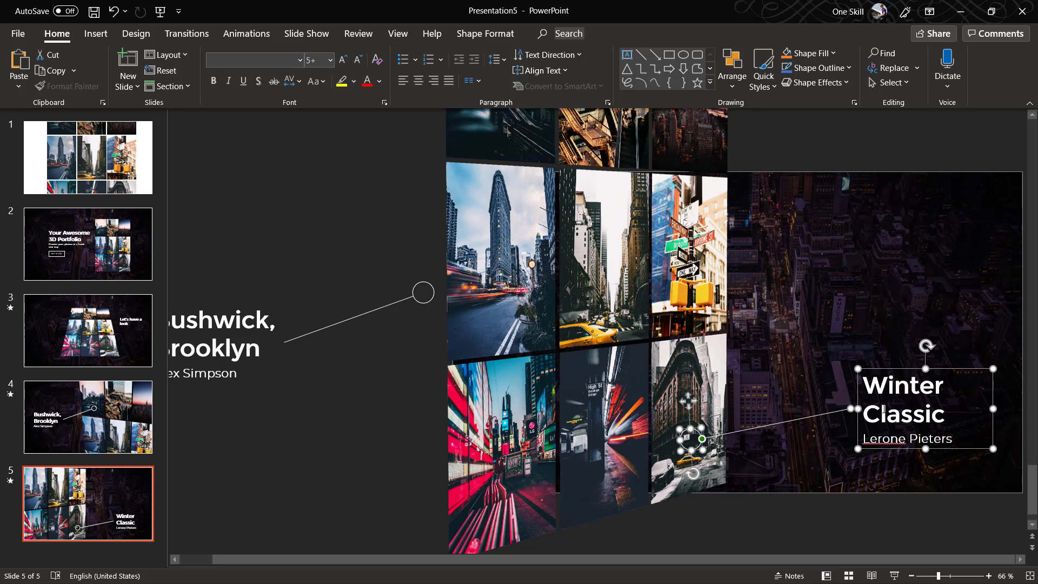
pyautogui.hotkey('ctrl', 'g')
# Copy the grouped callout onto slide 4, parked just off the slide's right edge
pyautogui.scroll(-5, 889, 405)
pyautogui.hotkey('ctrl', 'c')
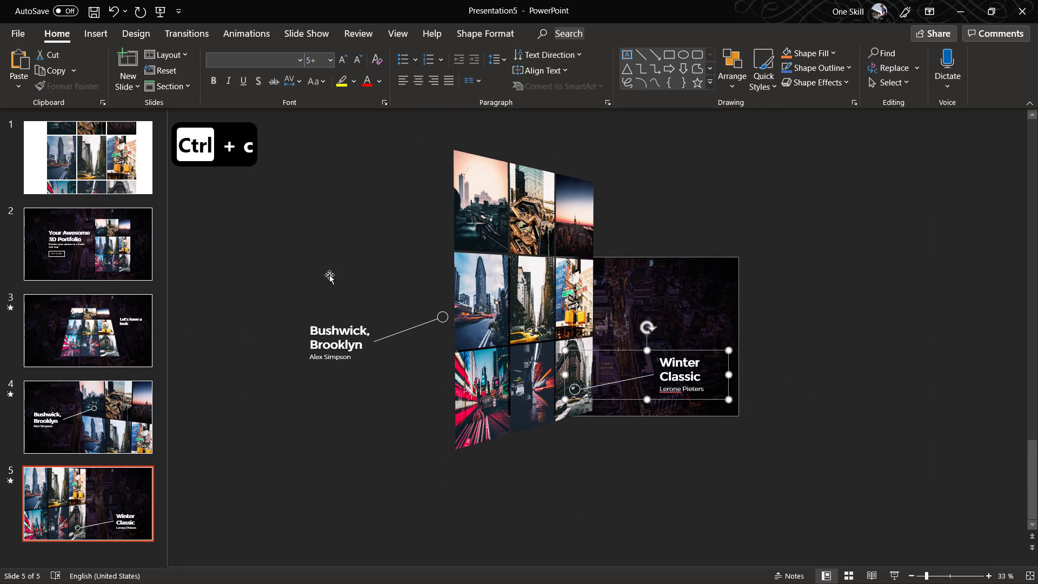
pyautogui.click(135, 412)
pyautogui.hotkey('ctrl', 'v')
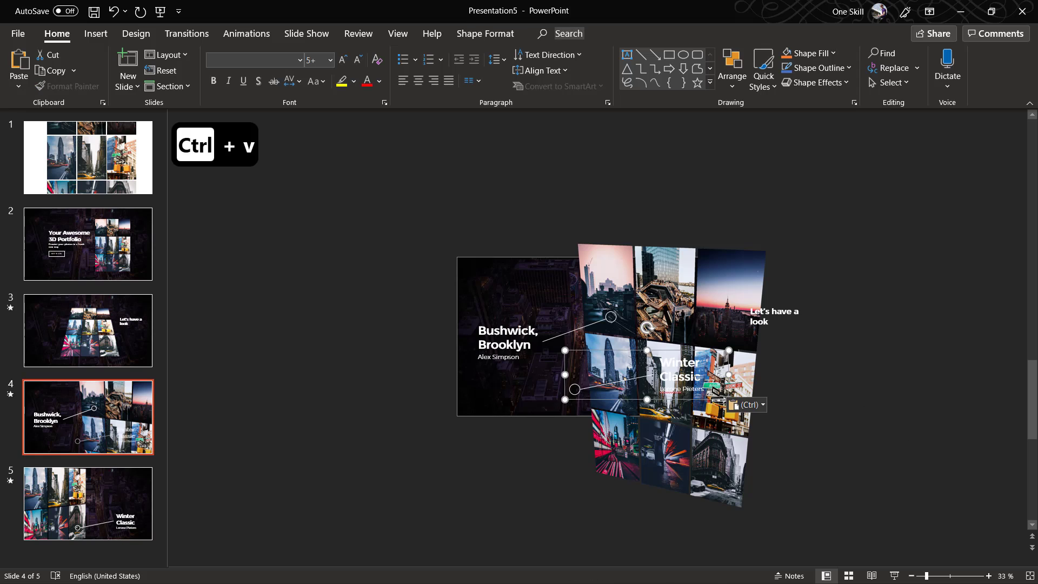
pyautogui.moveTo(617, 348); pyautogui.dragTo(800, 362)
pyautogui.click(915, 511)
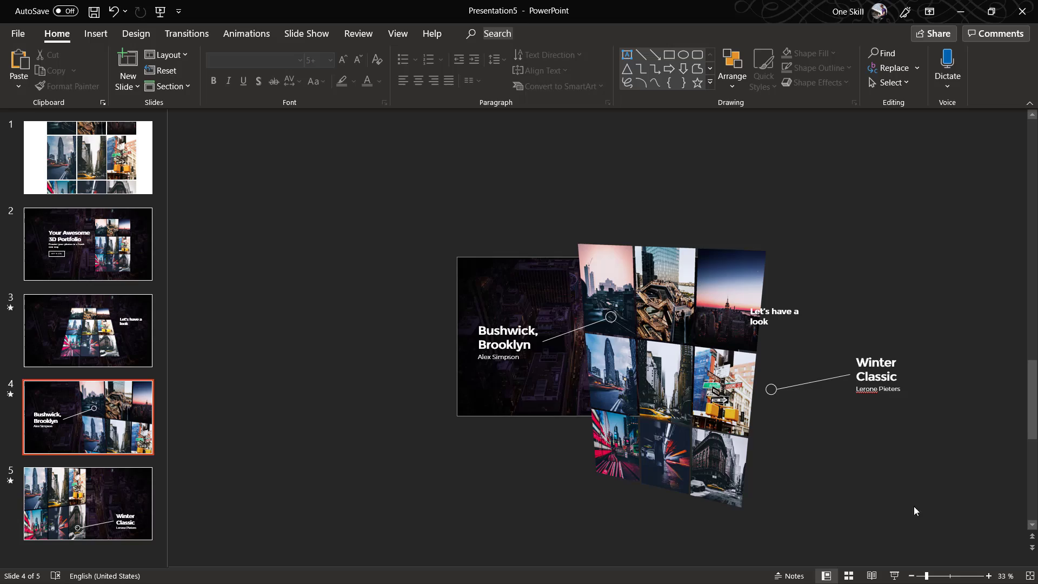
# Preview the Winter Classic Morph as a slide show, then review the photo grids on slides 1 and 2
pyautogui.click(895, 577)
pyautogui.click(113, 158)
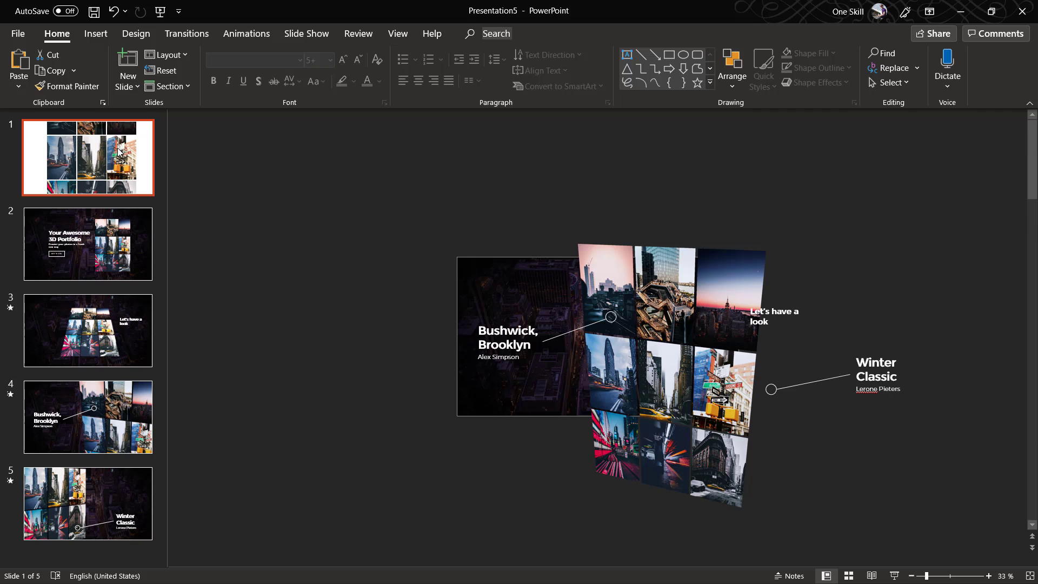
pyautogui.click(548, 244)
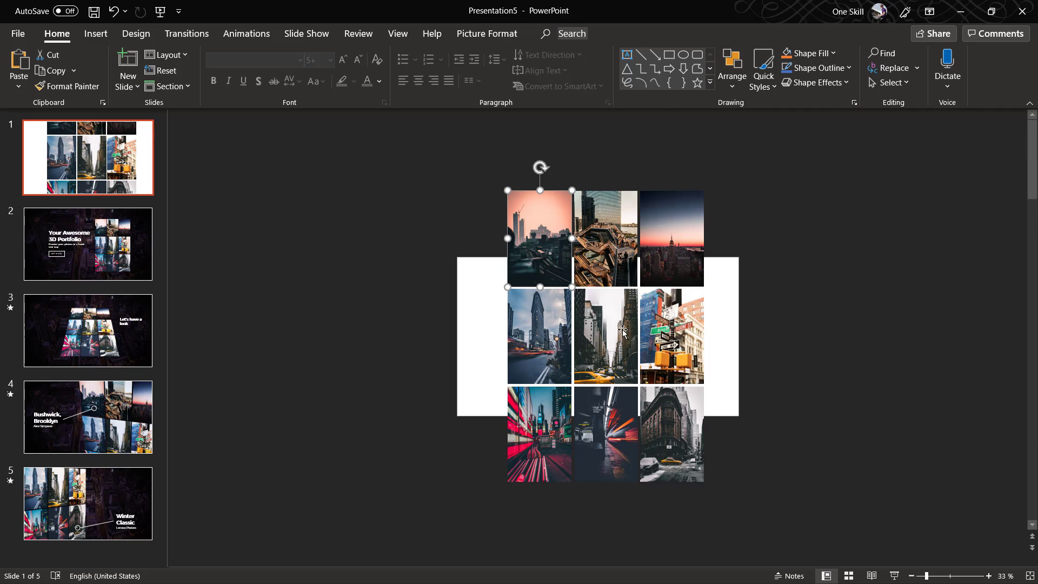
pyautogui.click(608, 247)
pyautogui.click(610, 249)
pyautogui.click(125, 250)
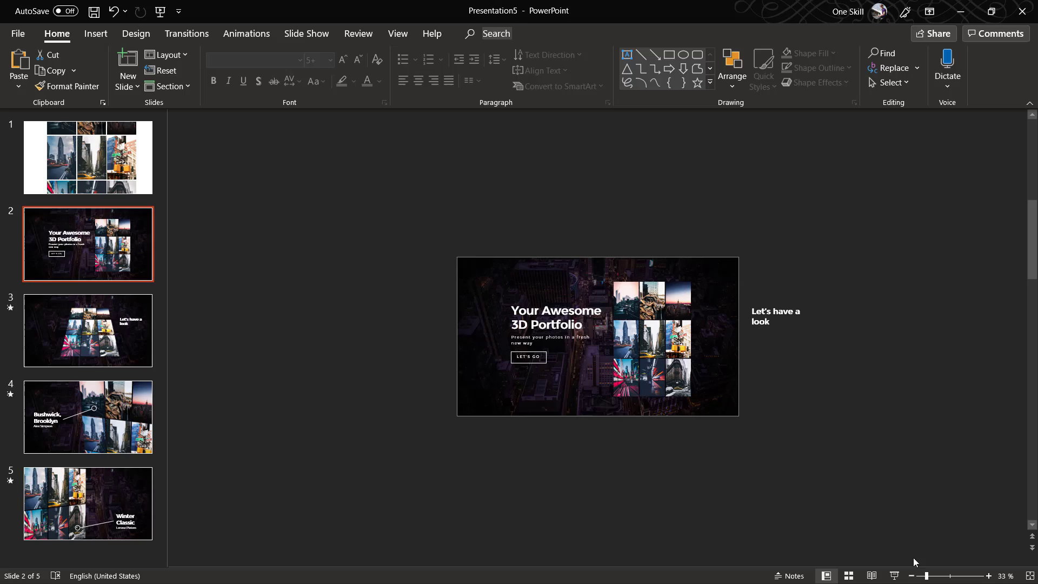